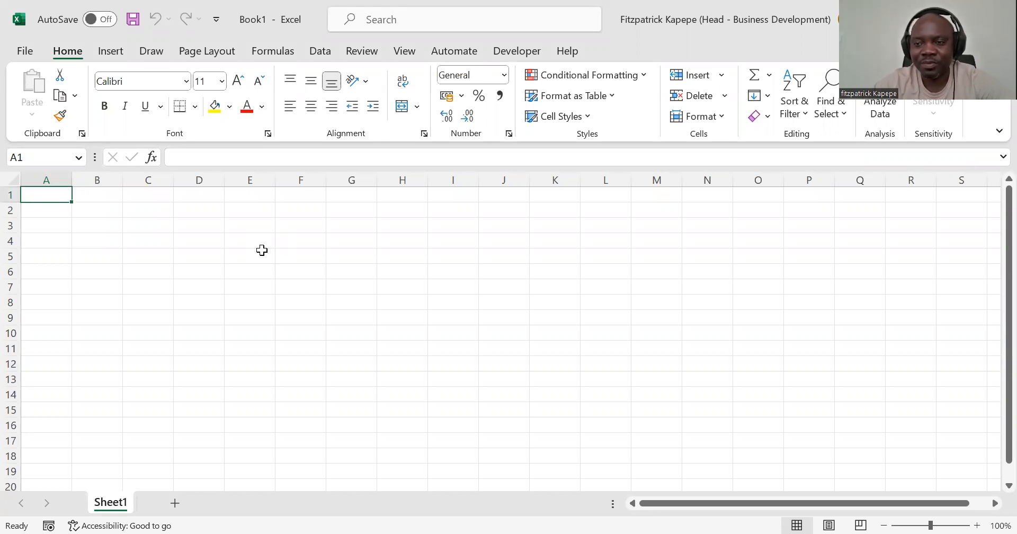
Step: Hide the gridlines on the blank worksheet
left_click(188, 241)
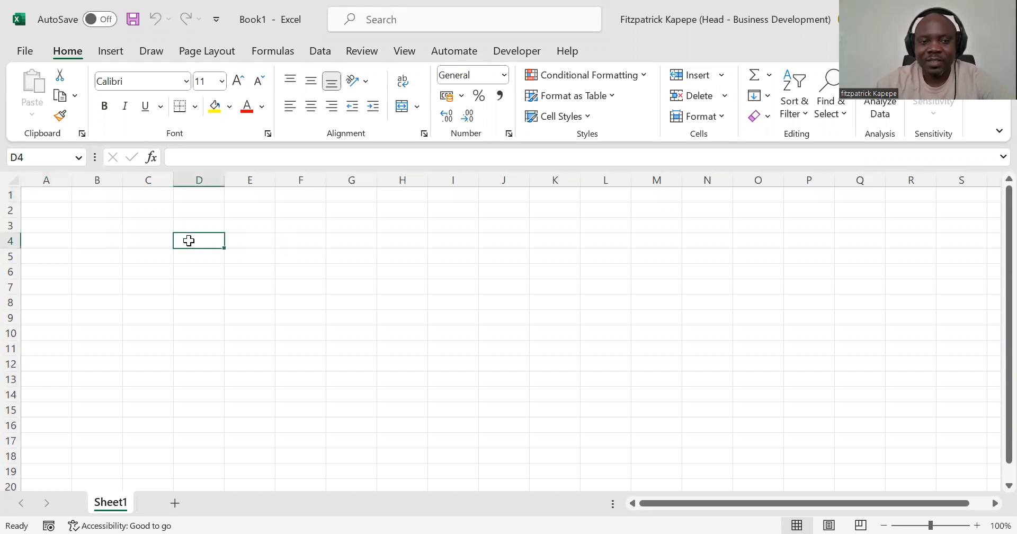
key("alt+p")
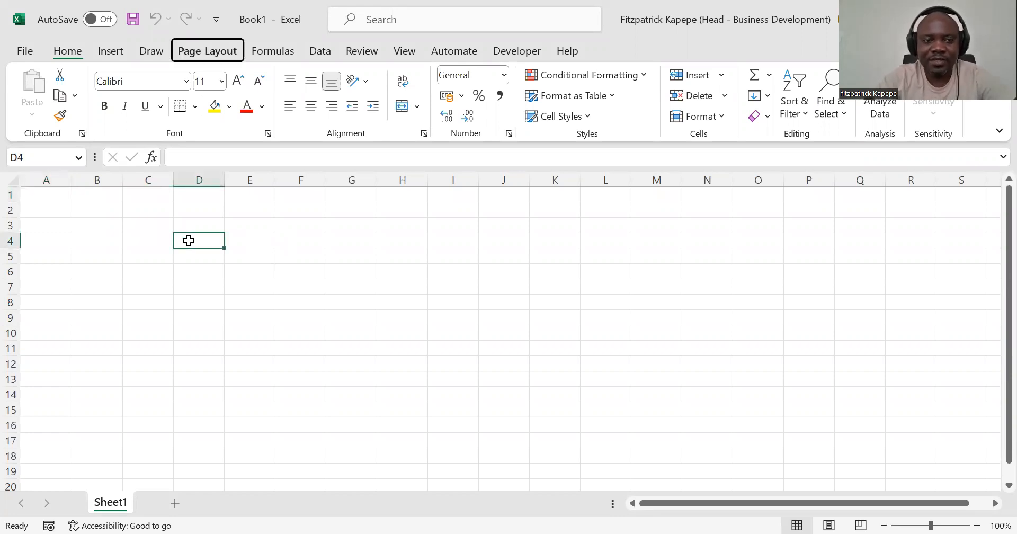
key("v")
key("g")
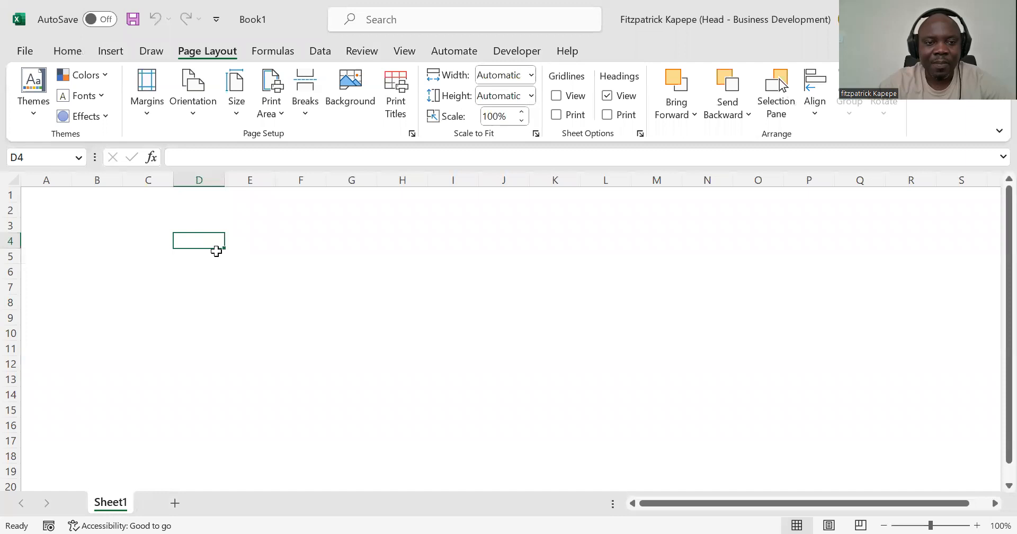
Step: Enter 1 in cell D4 as the first year number
type("1")
key("Tab")
key("Left")
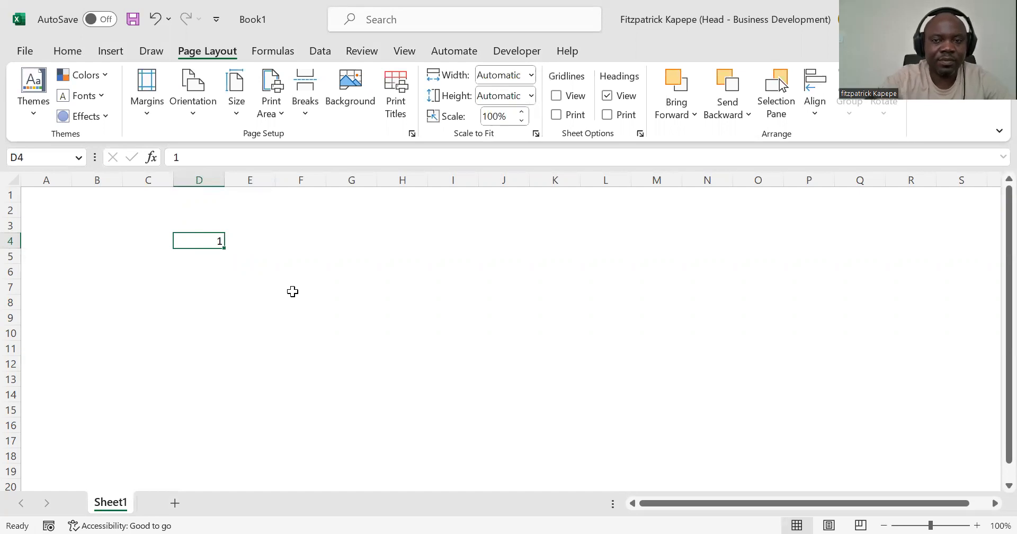
Step: Apply the custom number format "Yr."General to cell D4
key("ctrl+1")
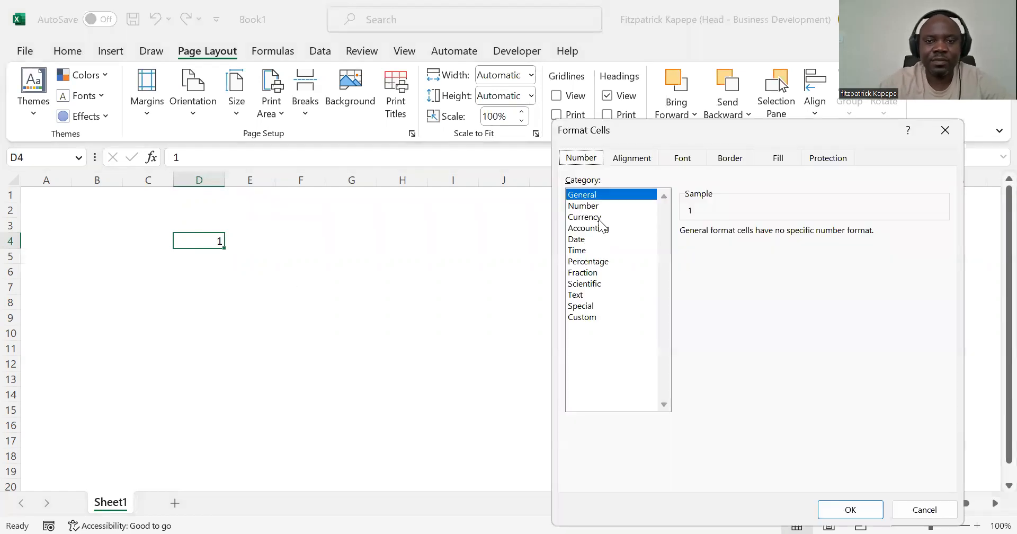
left_click(579, 318)
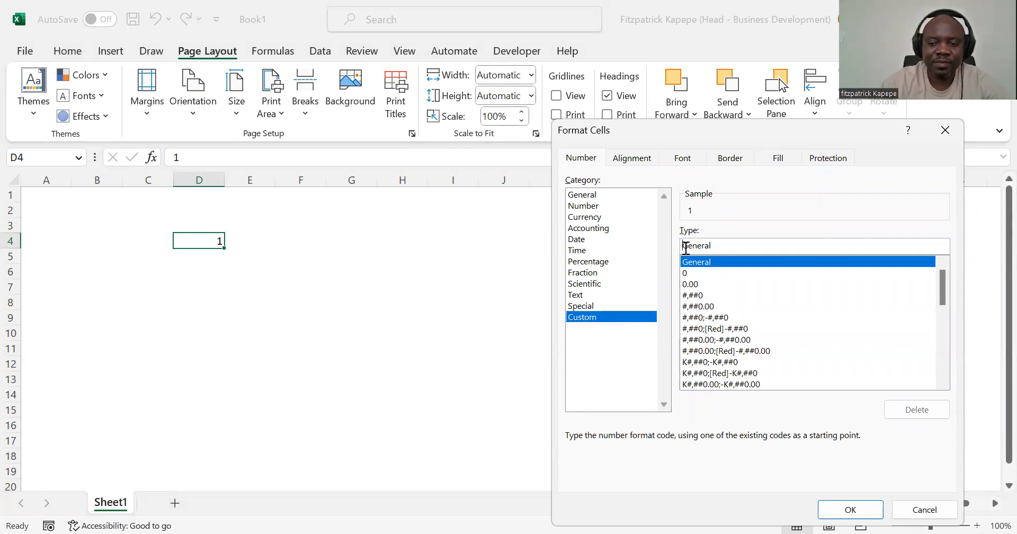
left_click(685, 248)
type("\"Yr.")
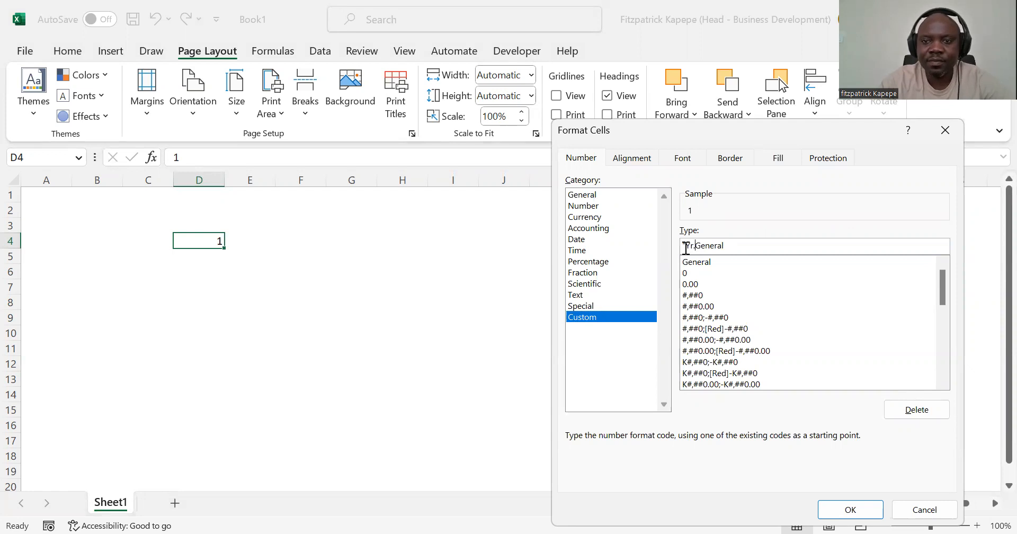
type("\"")
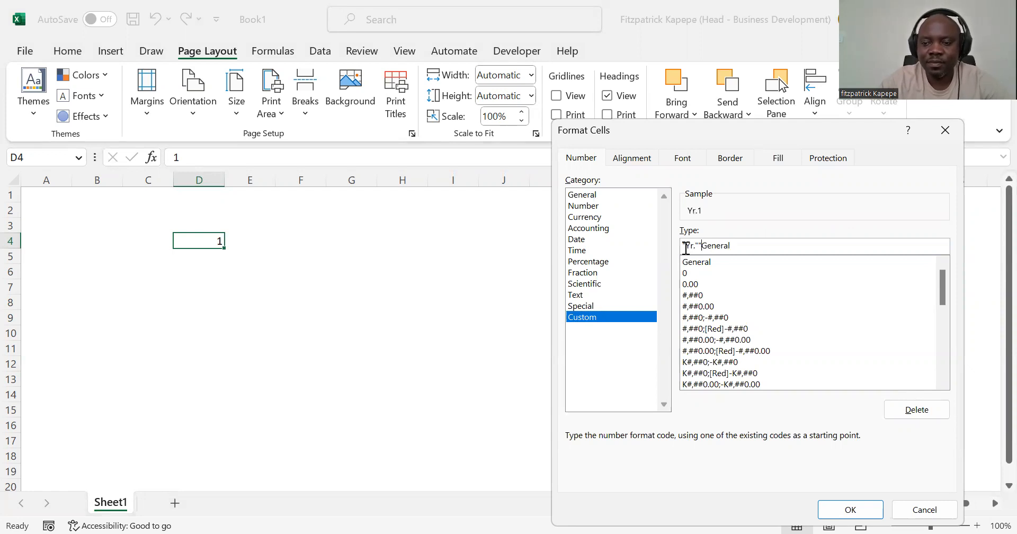
left_click(850, 510)
Step: Enter the formula =D4+1 in cell E4 for the second year
left_click(252, 239)
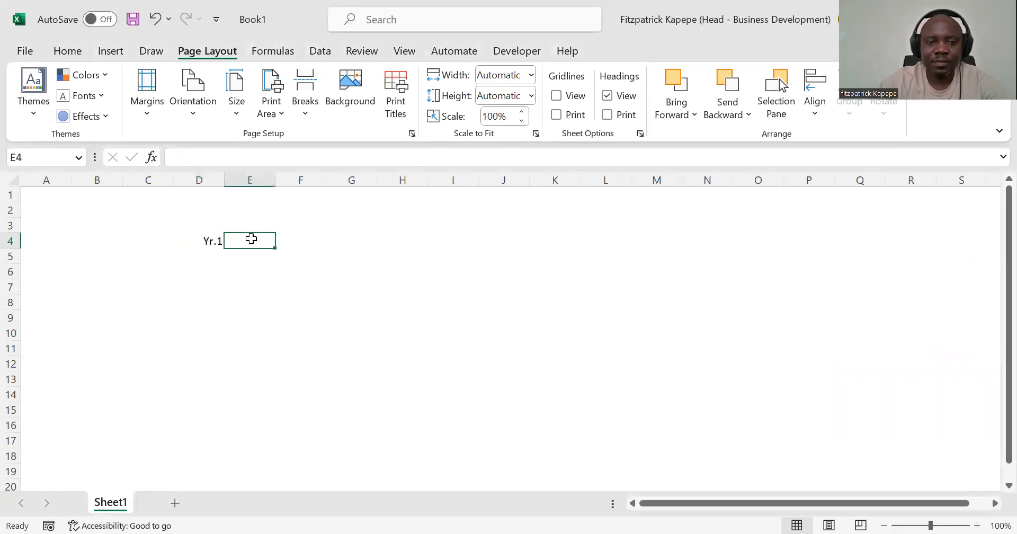
type("=")
left_click(213, 239)
type("+1")
key("Return")
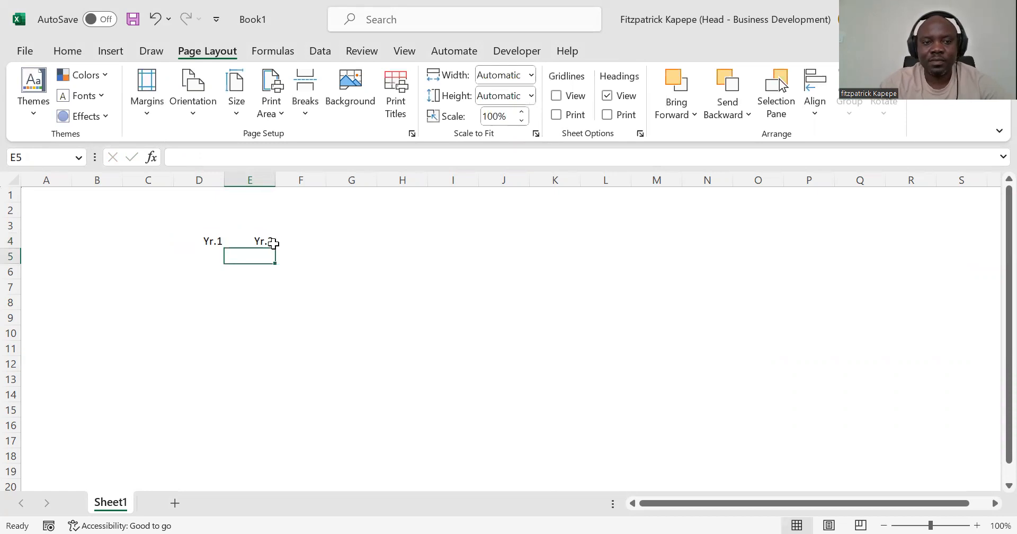
Step: Fill the year formula from E4 rightward through W4 to extend the timeline to year 20
left_click_drag(265, 241, 962, 241)
key("ctrl+r")
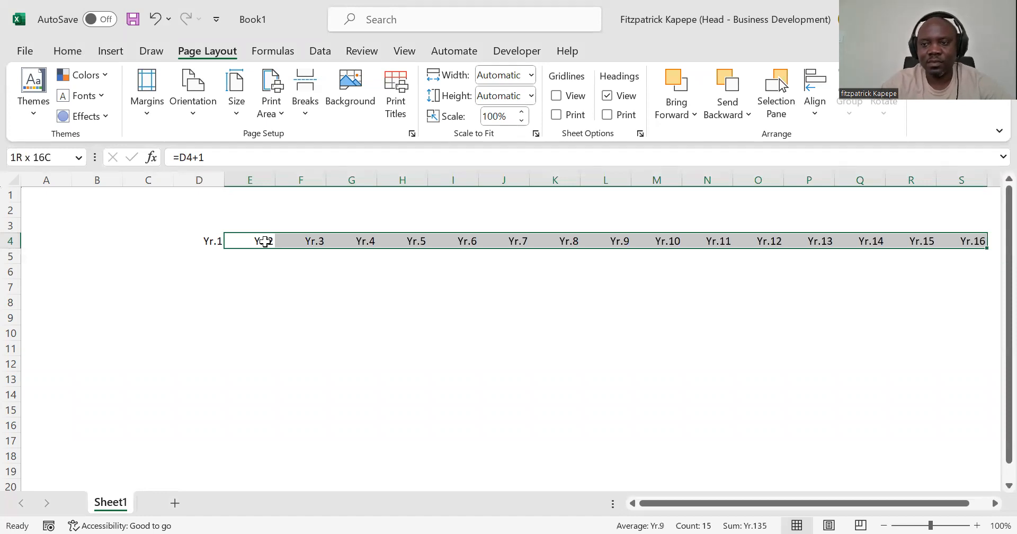
key("shift+Right")
key("shift+Right")
key("shift+Right")
key("ctrl+r")
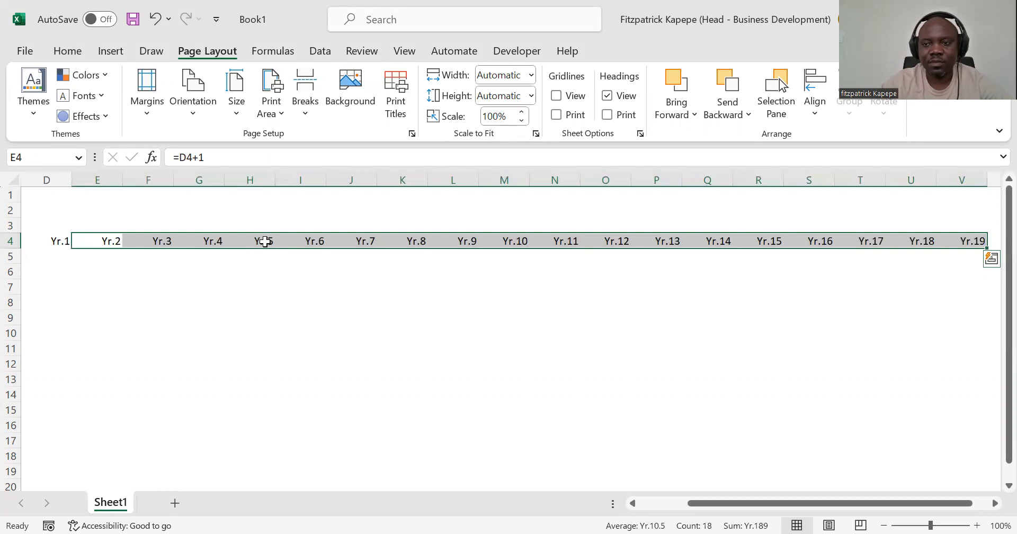
key("shift+Right")
key("ctrl+r")
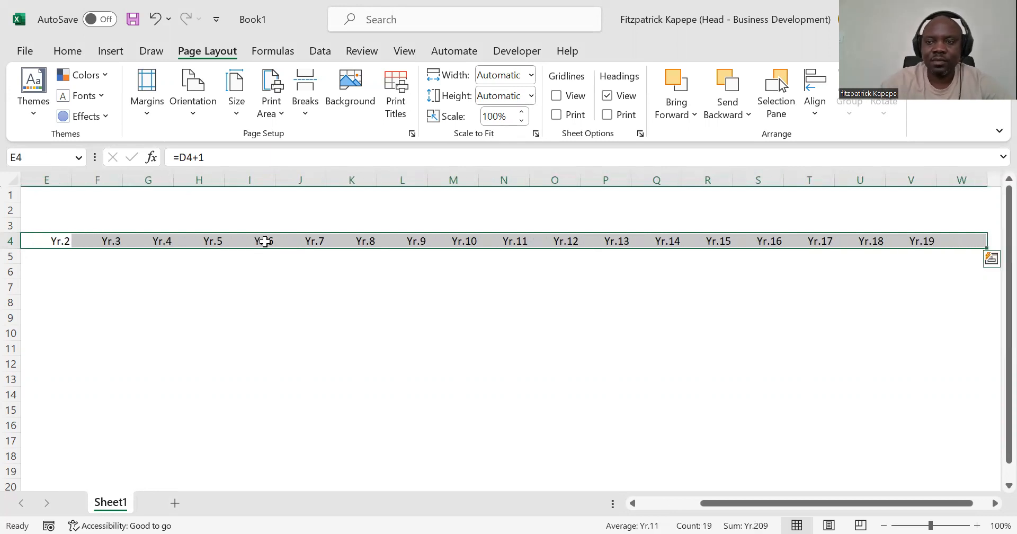
key("Home")
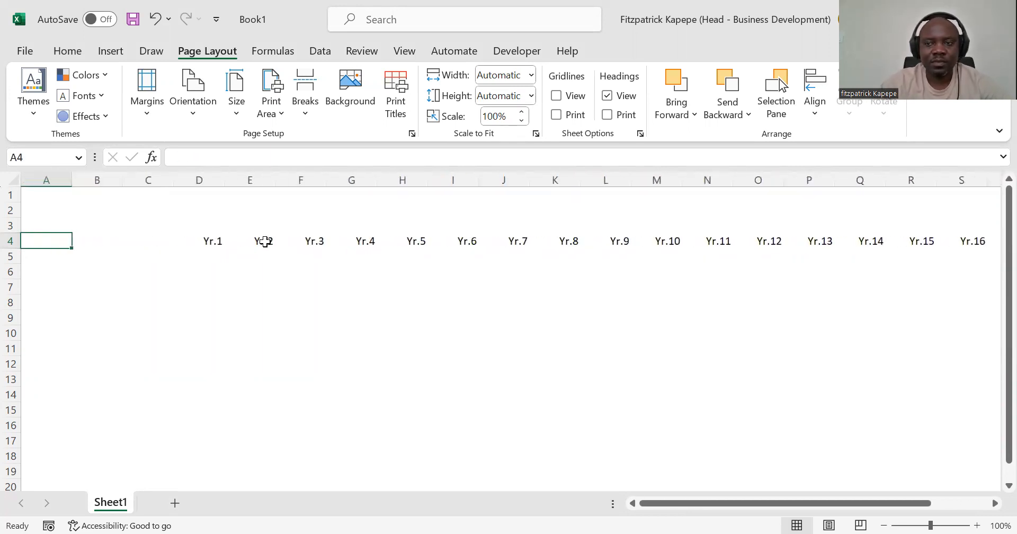
key("Down")
key("Down")
key("Down")
key("Right")
key("Right")
key("Right")
key("Right")
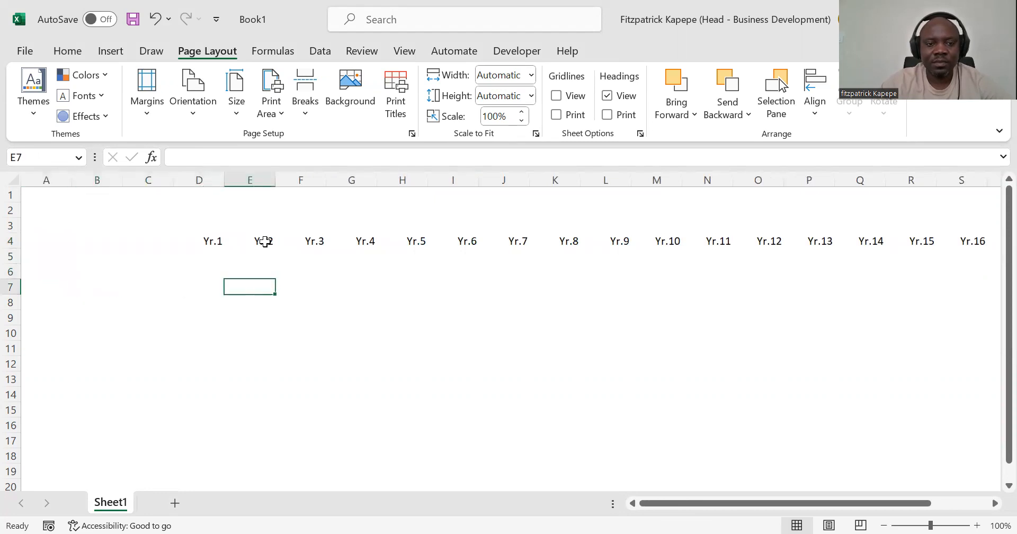
Step: Enter the label EPC in cell A2 and its value 500 in B2
key("Left")
key("Left")
key("Up")
key("Up")
key("Up")
key("Up")
key("Up")
key("Left")
key("Left")
key("Right")
key("Left")
key("Right")
key("Left")
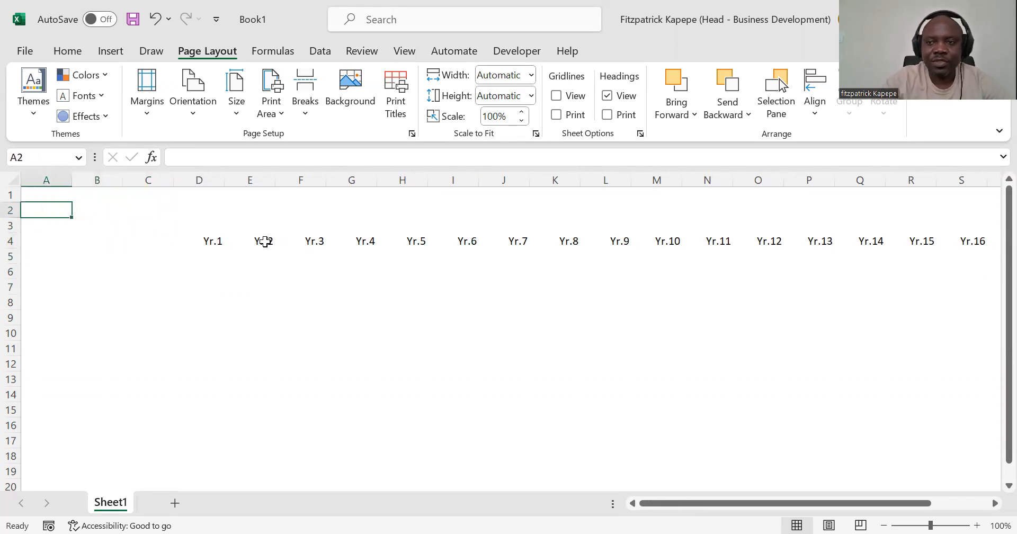
type("EPC")
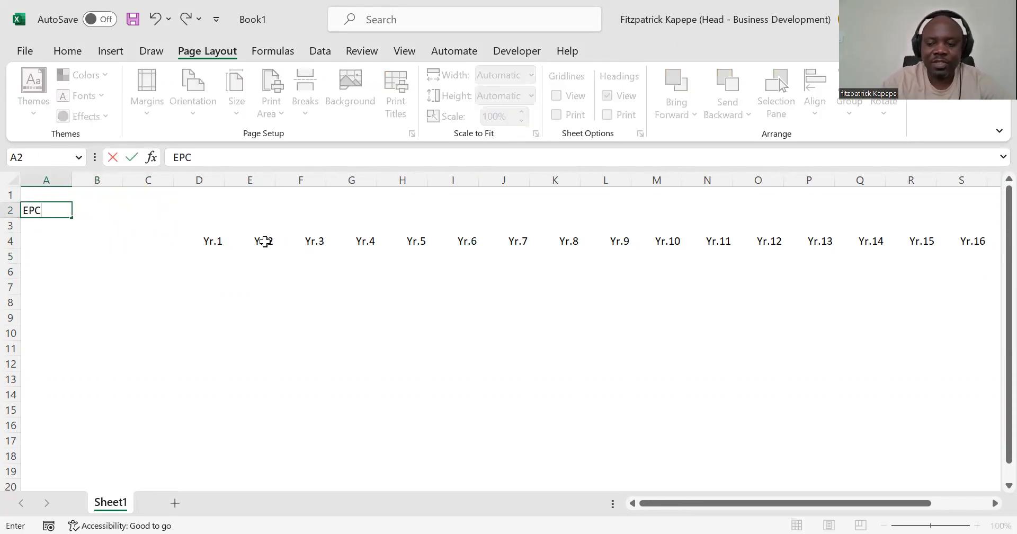
key("Right")
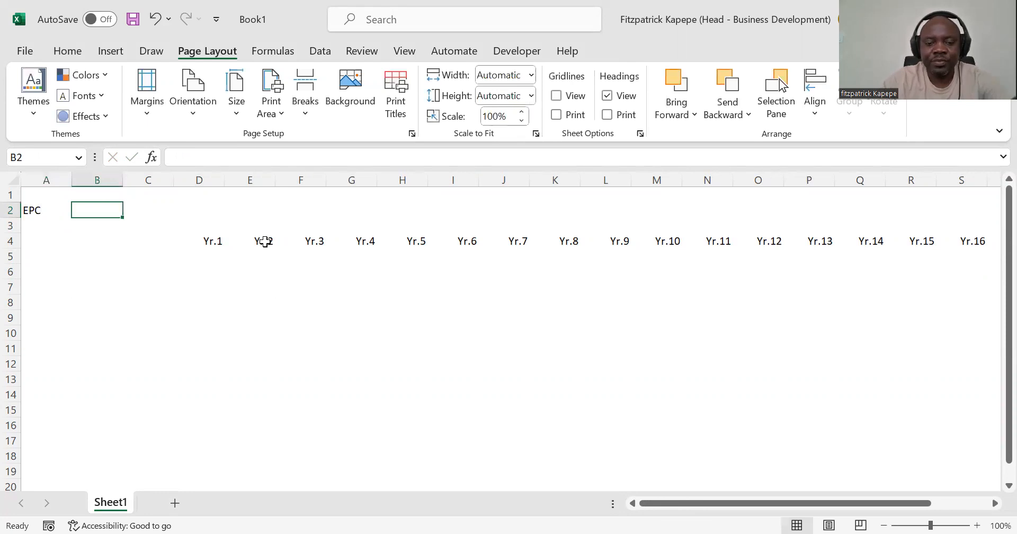
type("500")
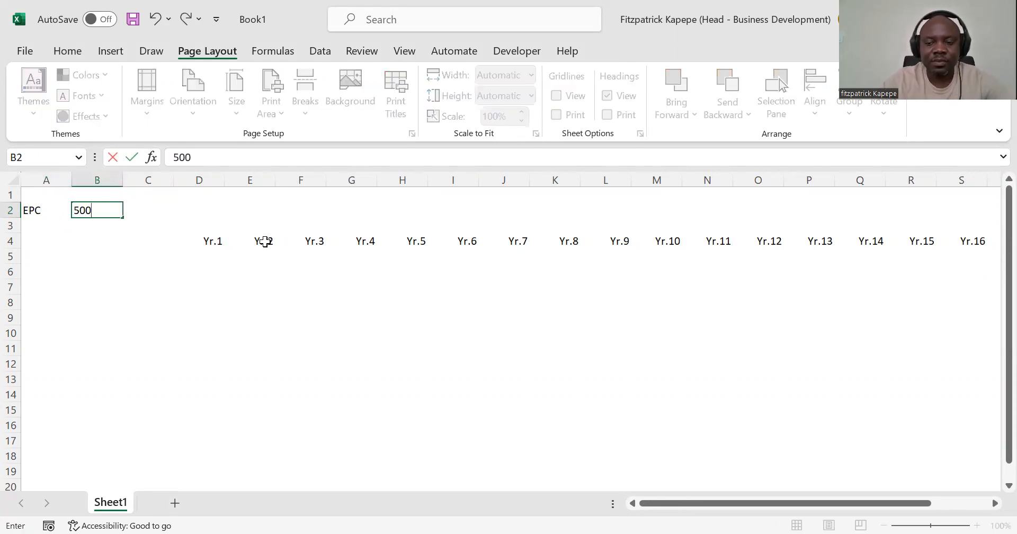
key("Return")
Step: Add the unit to the EPC label in A2 so it reads EPC [$m]
key("Down")
key("Up")
key("Up")
key("Up")
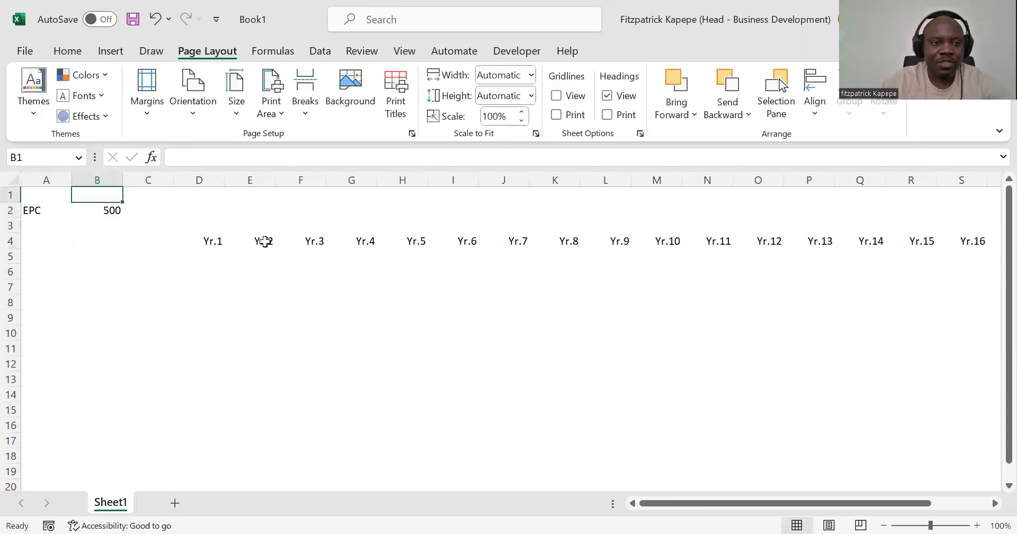
key("Down")
key("Left")
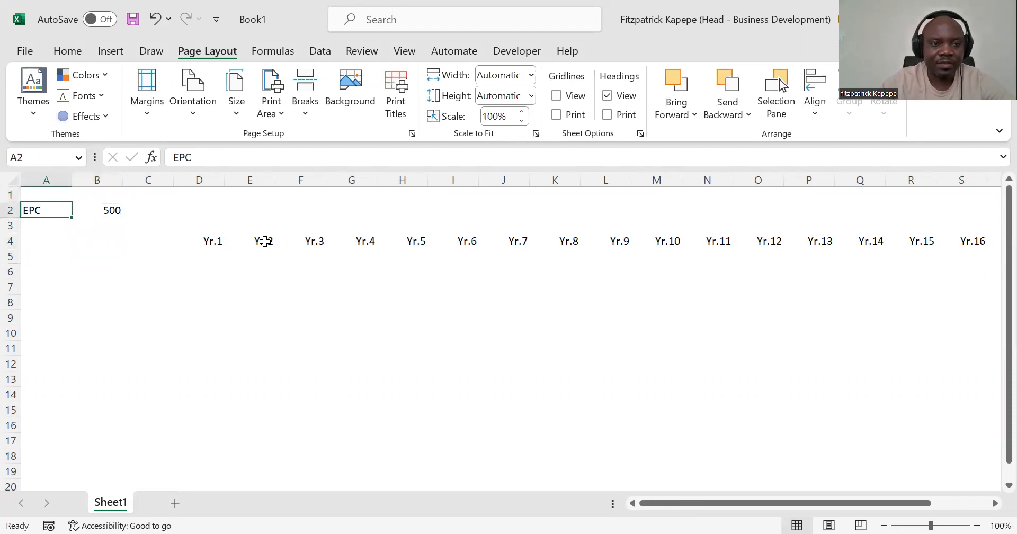
left_click(205, 151)
type("[")
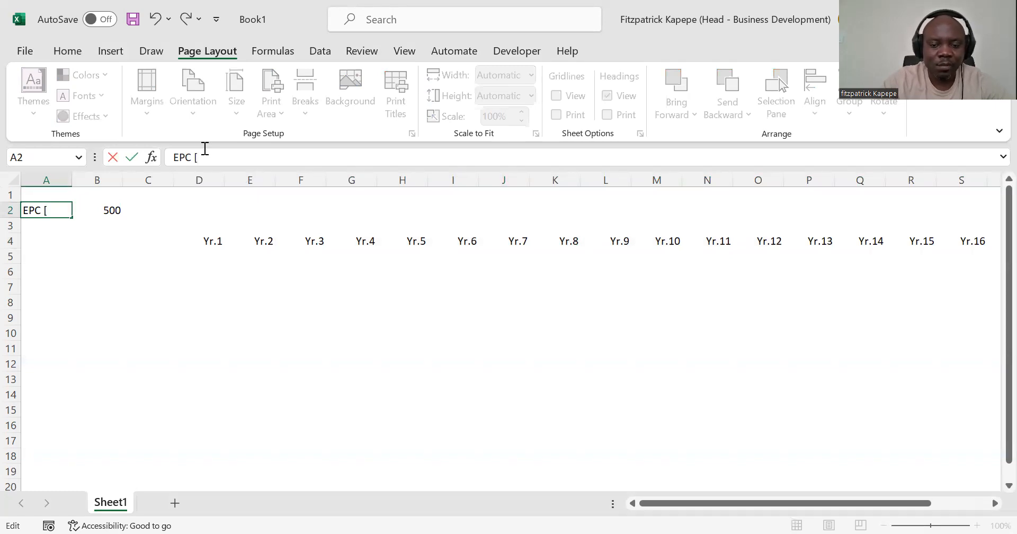
type("&")
key("BackSpace")
type("$m")
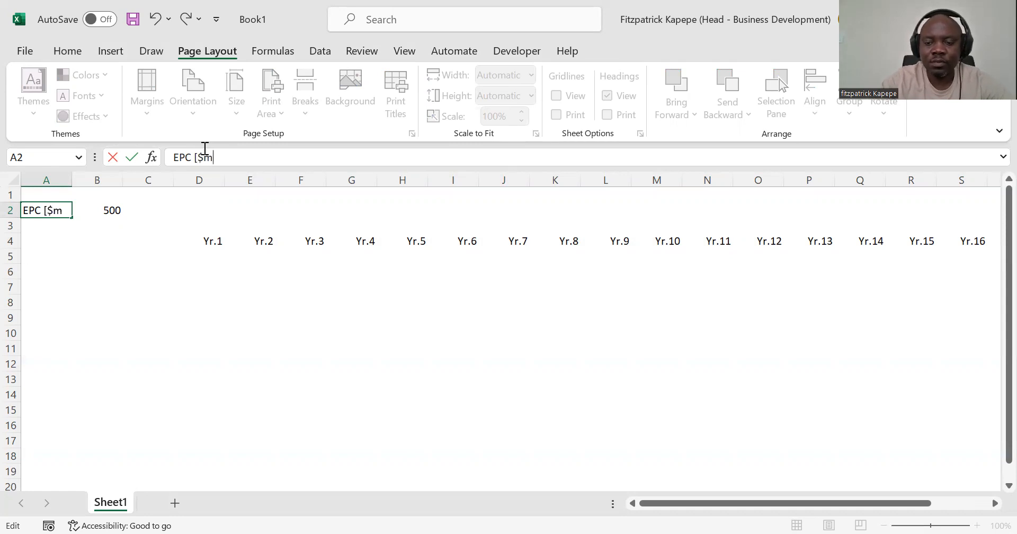
type("]")
key("BackSpace")
type("]")
key("Return")
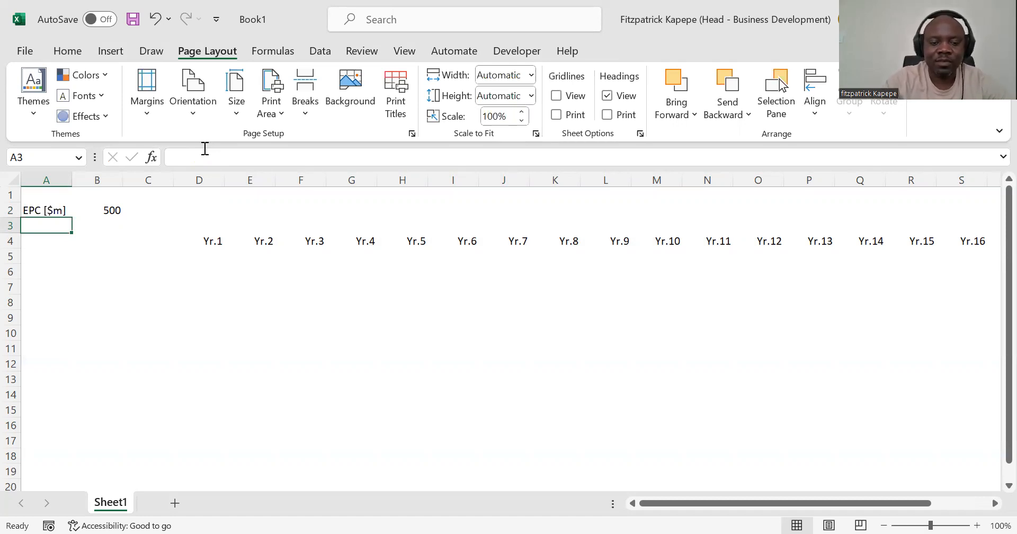
Step: Enter the label UEL/PPA in cell A3 and the value 20 in B3
type("UEL")
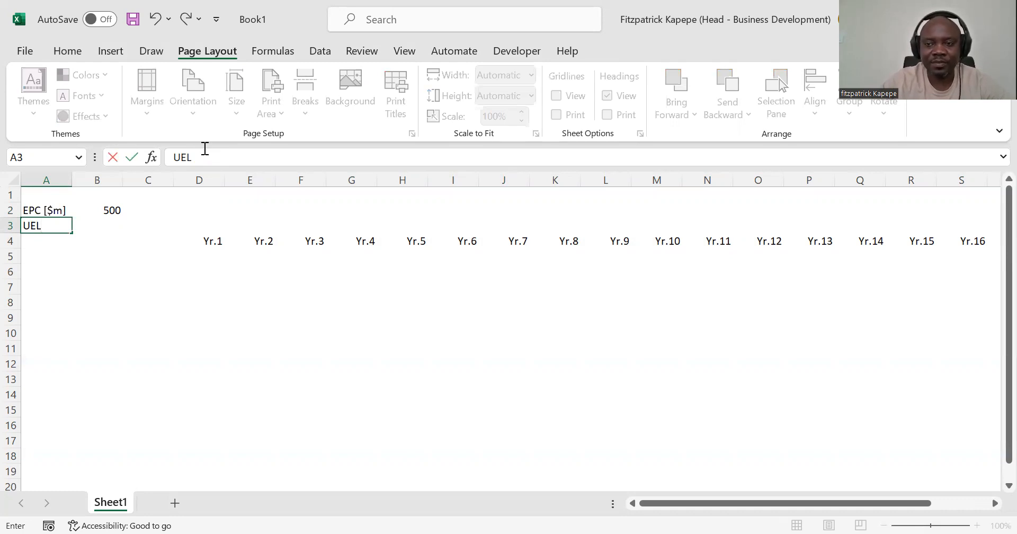
type("/")
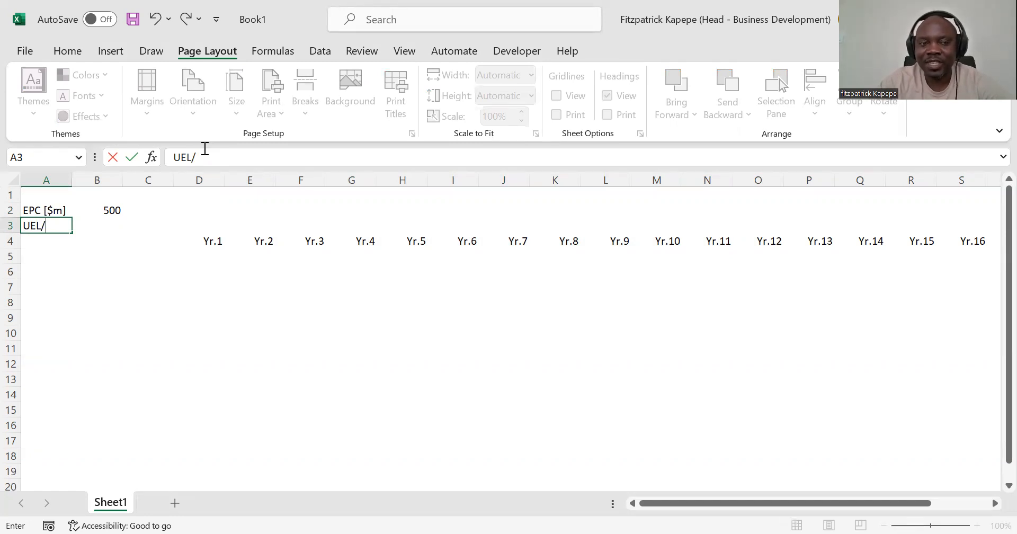
type("PPA")
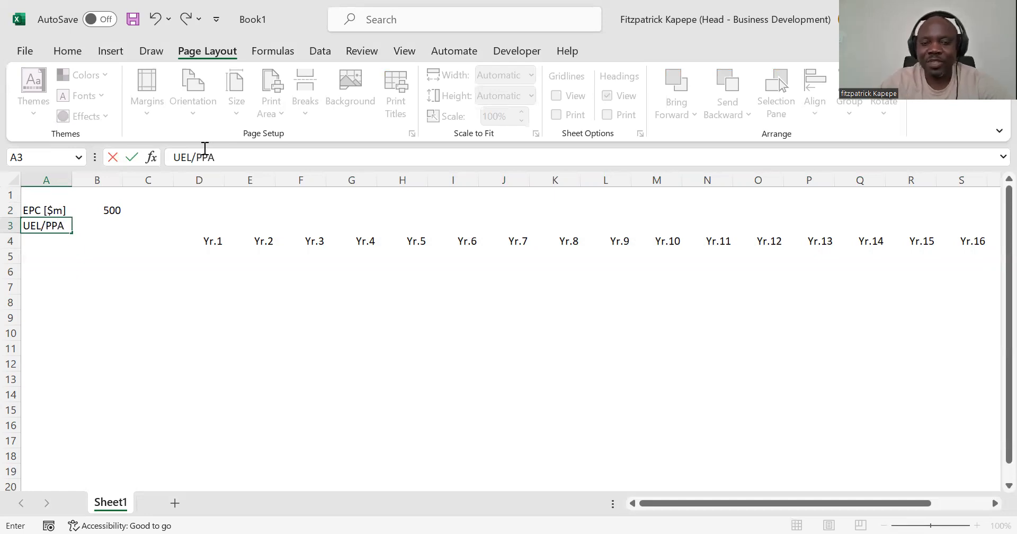
key("Tab")
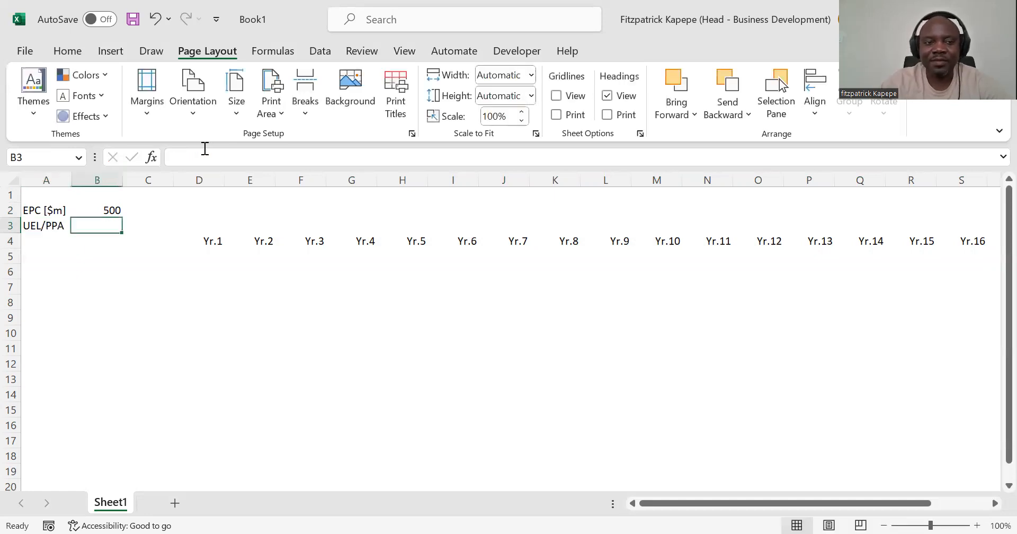
type("20")
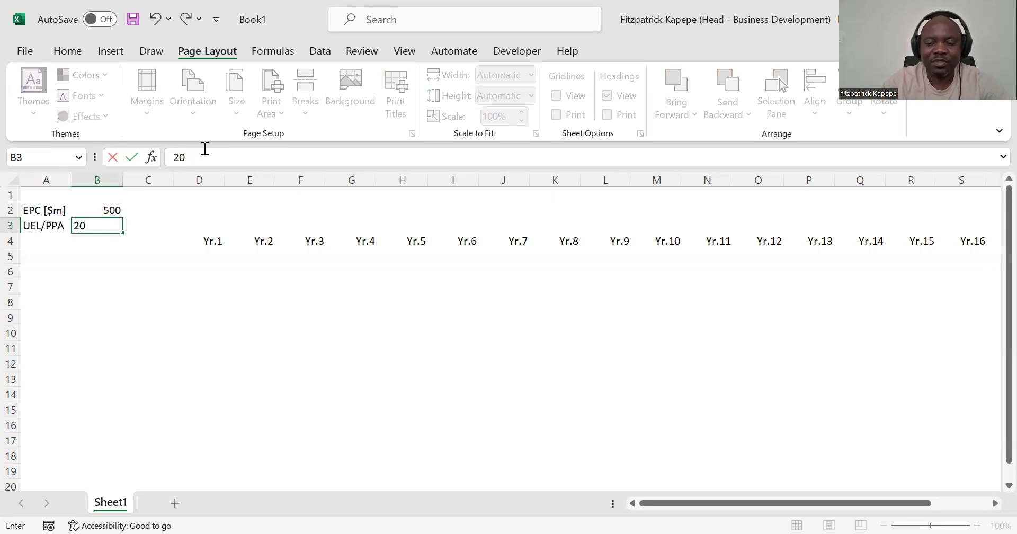
key("Return")
Step: Apply the custom number format General" years" to the useful life value in B3
key("Up")
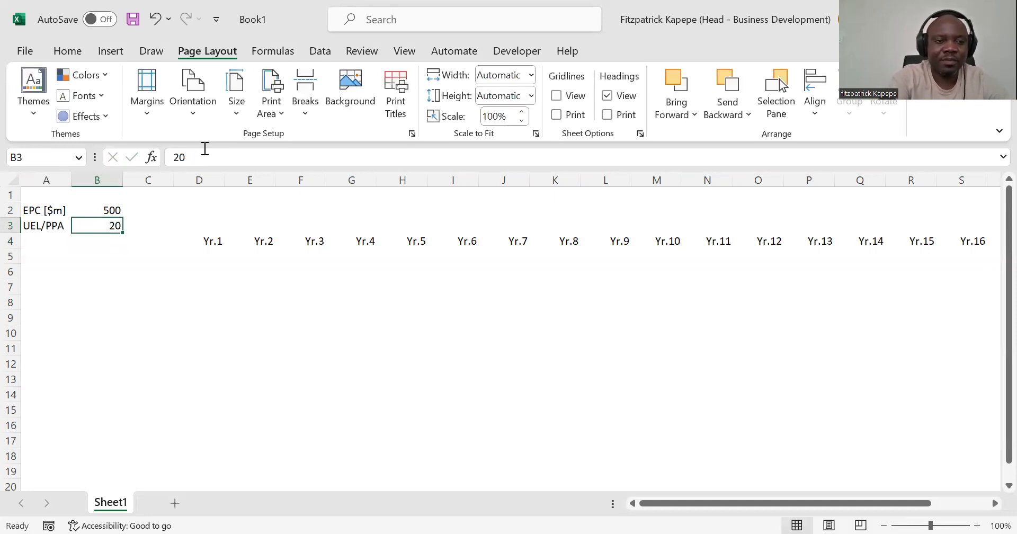
key("ctrl+1")
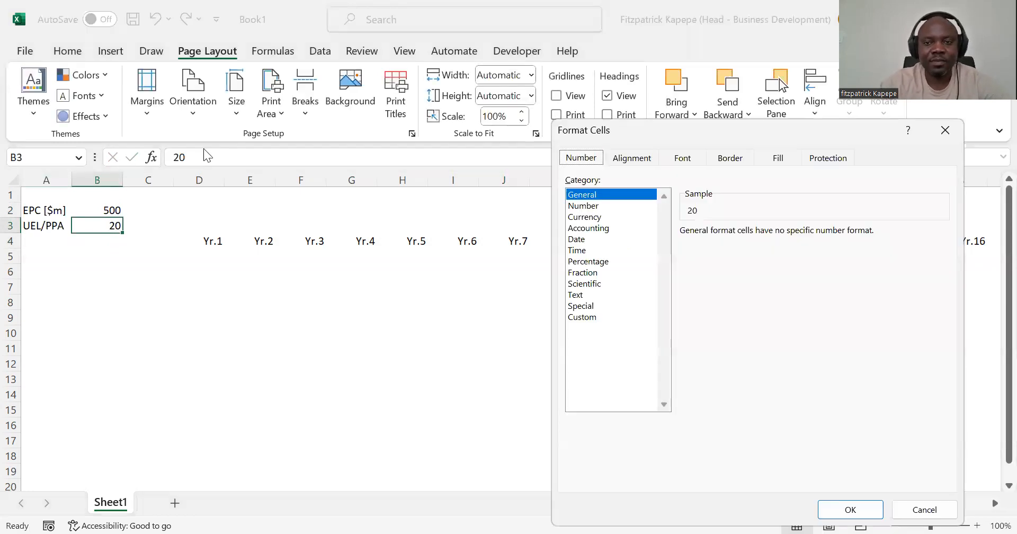
left_click(582, 317)
left_click(714, 247)
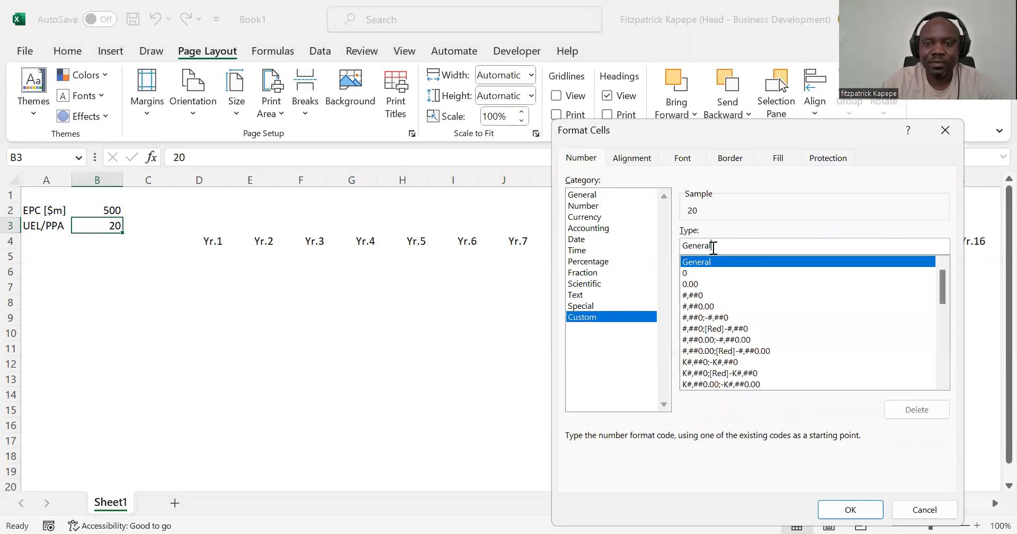
type("\" yea")
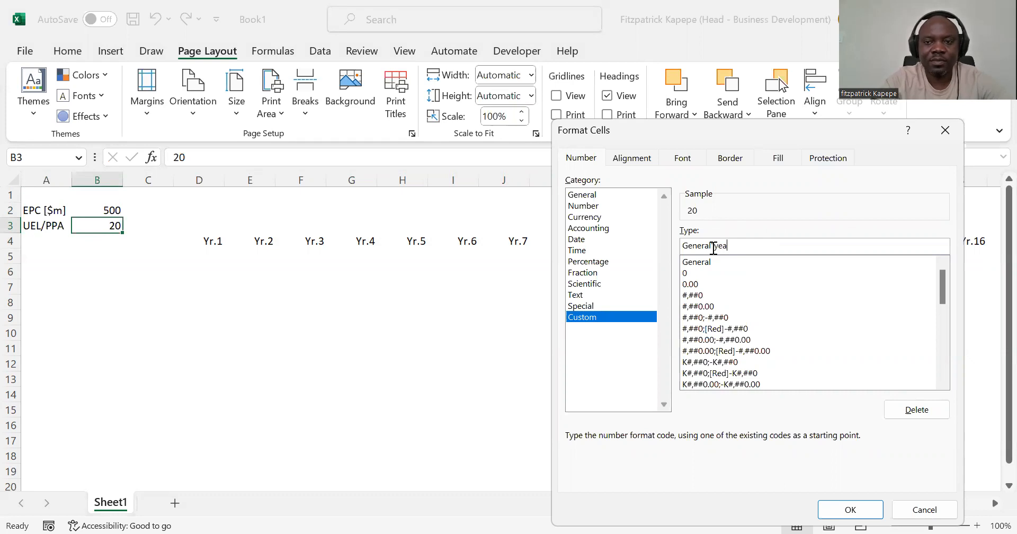
type("rs\"\"")
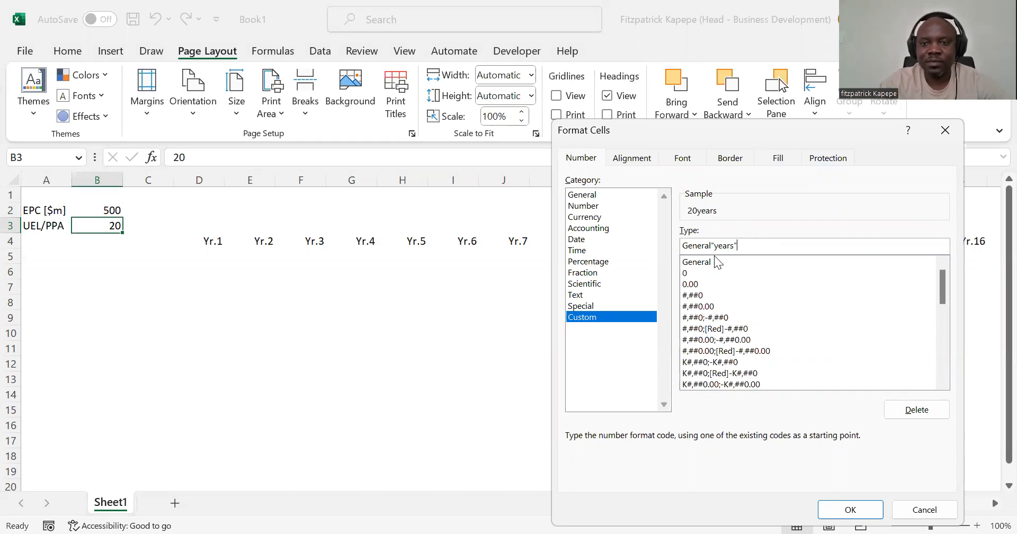
left_click(715, 246)
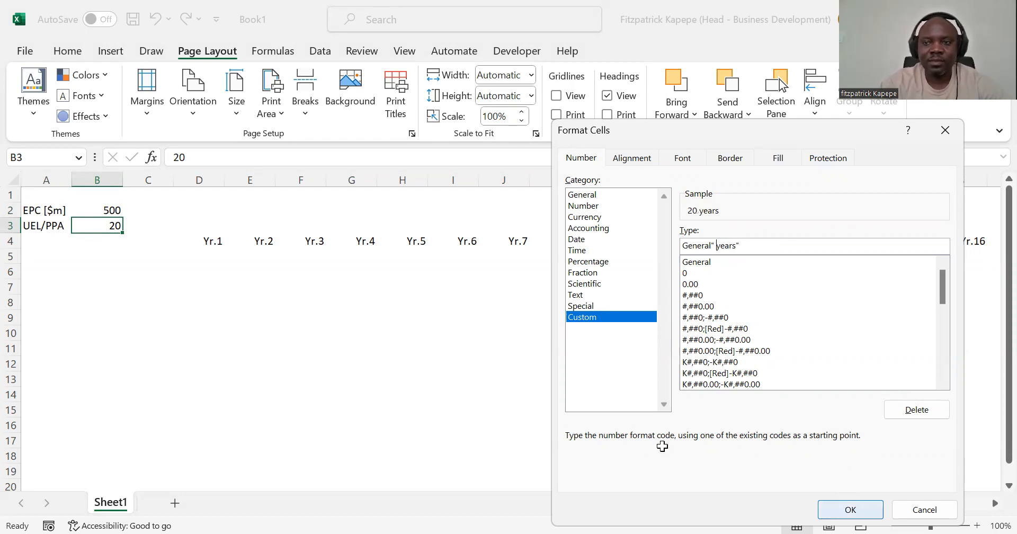
key("Return")
Step: Enter the label Depr. in cell A4
left_click(69, 256)
left_click(43, 238)
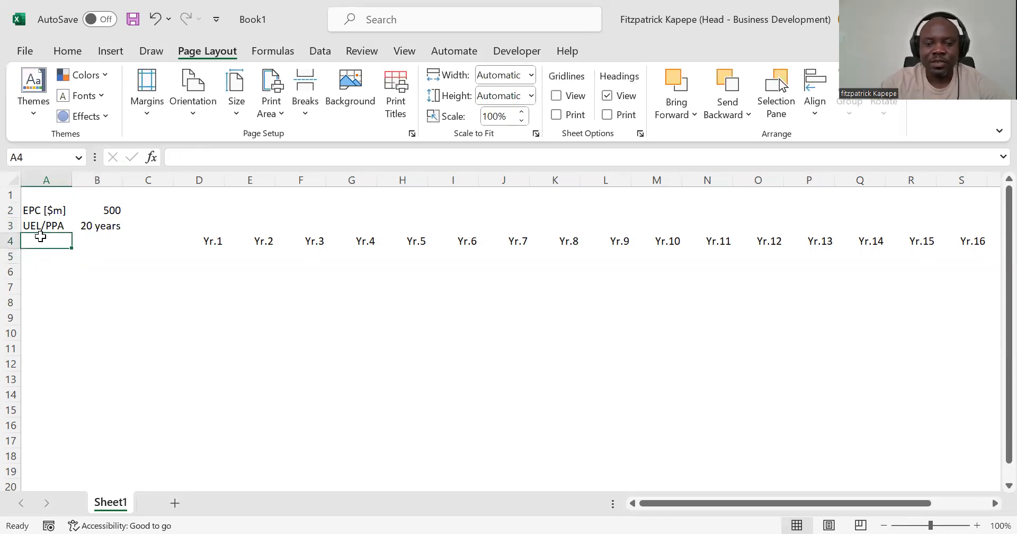
type("Depr")
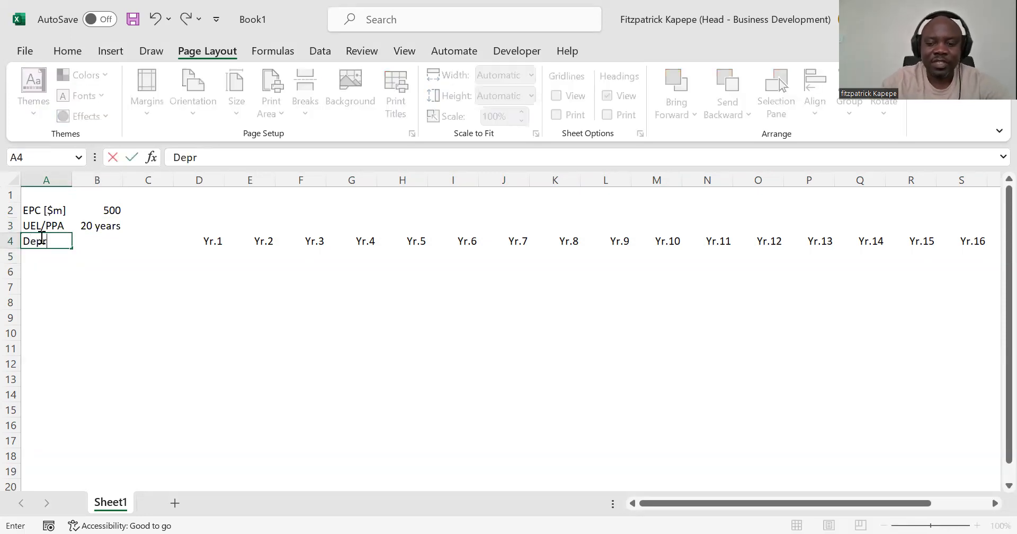
type("/")
key("BackSpace")
type(",")
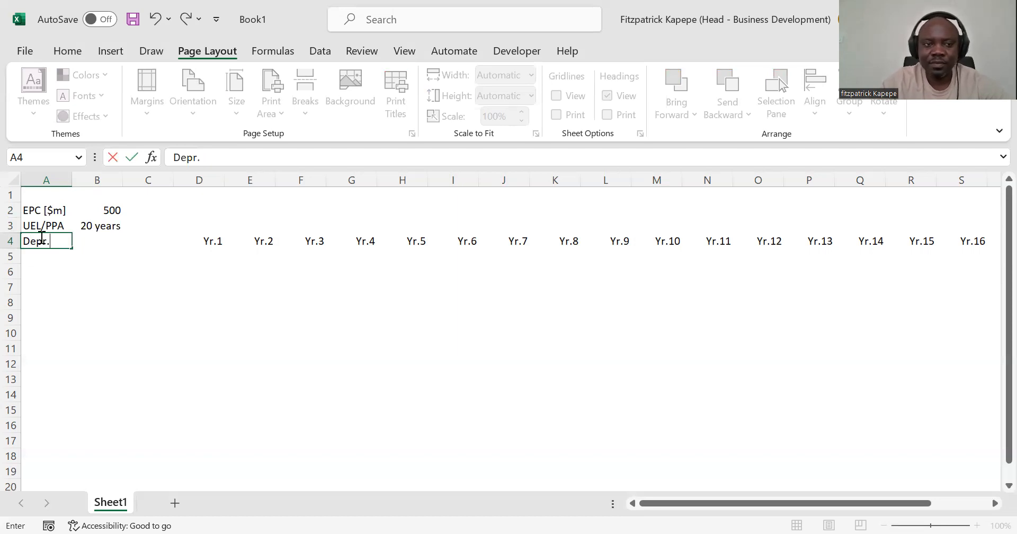
key("Tab")
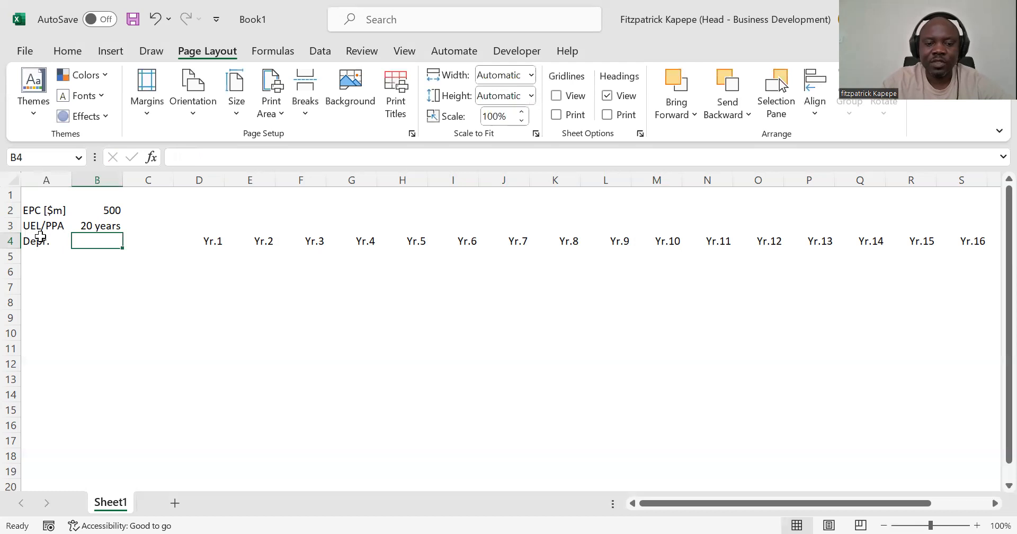
Step: Calculate the depreciation rate in B4 with the formula =1/B3 and format it as a percentage
type("=1/")
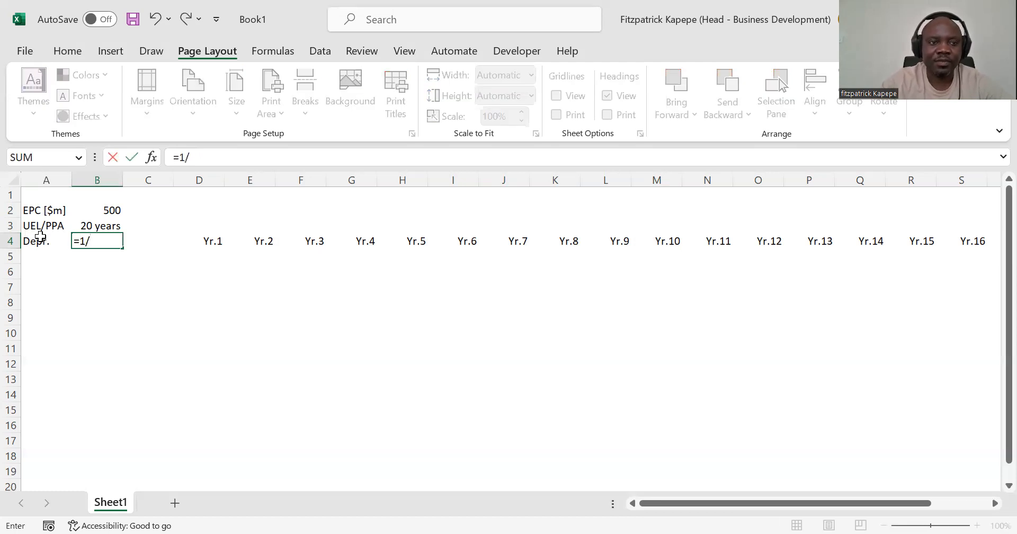
left_click(93, 227)
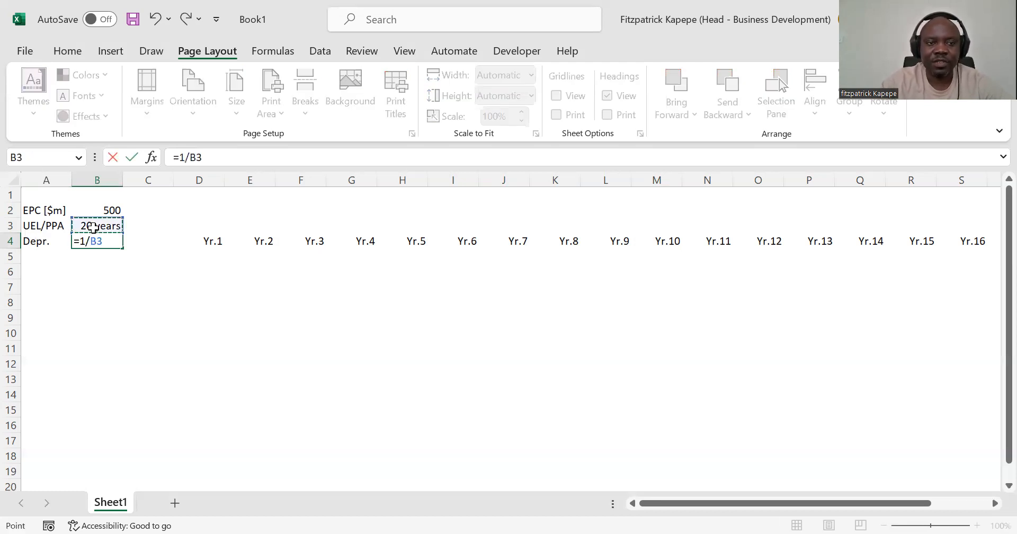
key("Return")
left_click(87, 241)
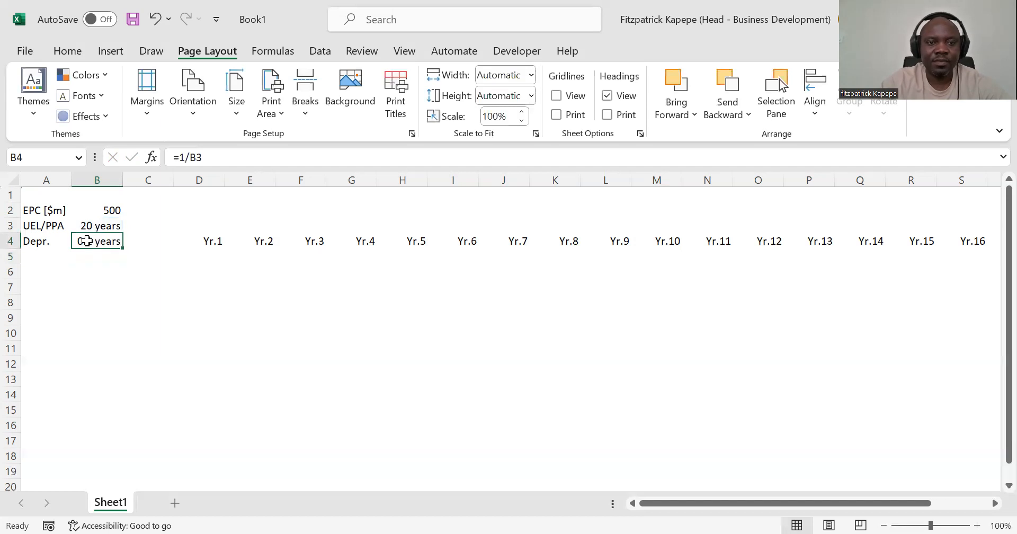
right_click(87, 241)
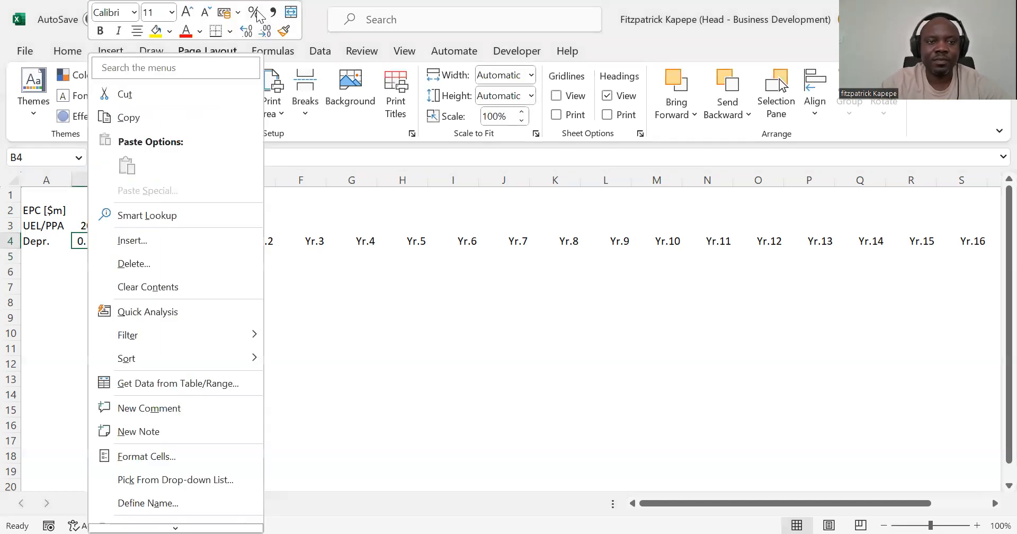
left_click(256, 14)
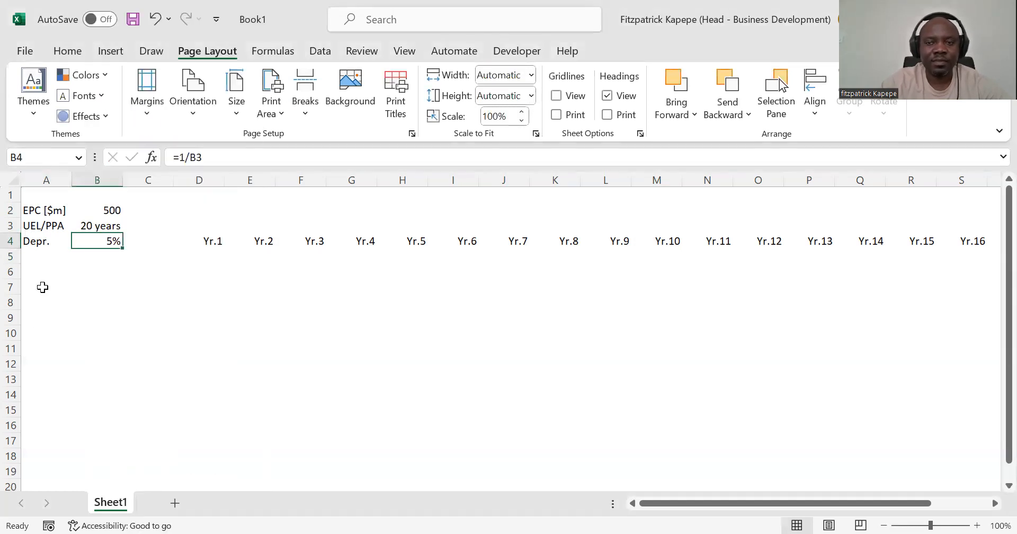
Step: Make the hard-coded input values in B2:B3 bold with a blue font colour
left_click(42, 287)
left_click(87, 273)
left_click(111, 211)
left_click(109, 234, "shift")
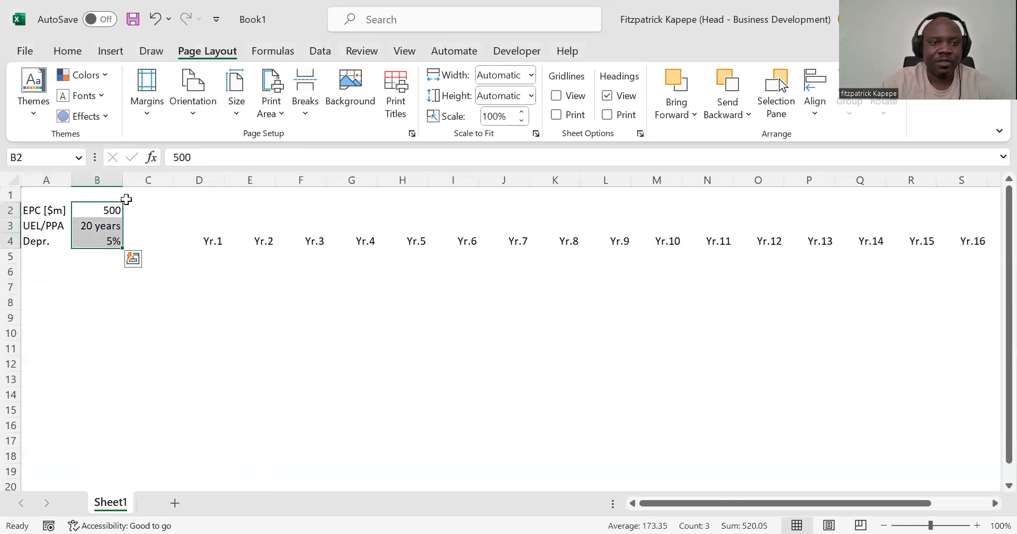
left_click_drag(110, 208, 111, 229)
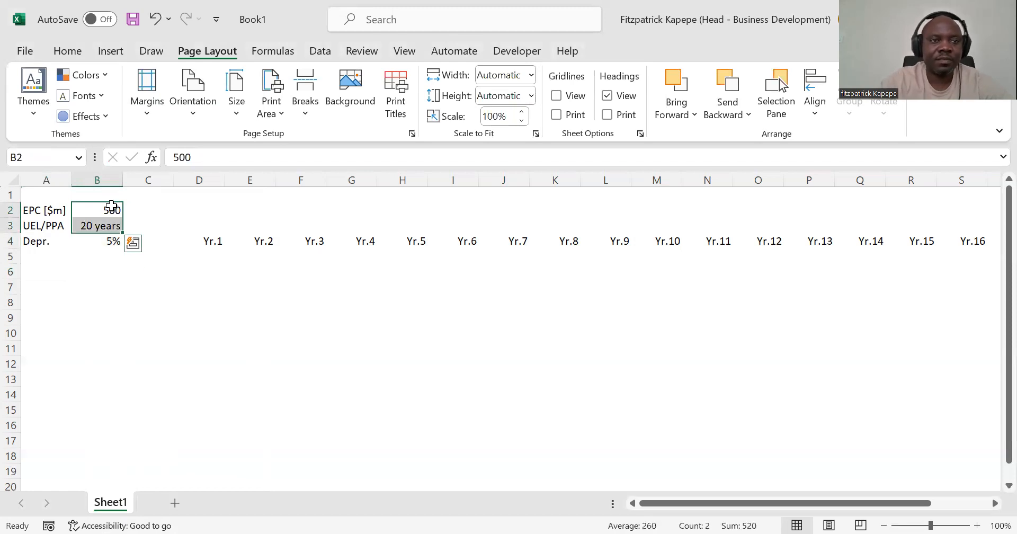
left_click(67, 51)
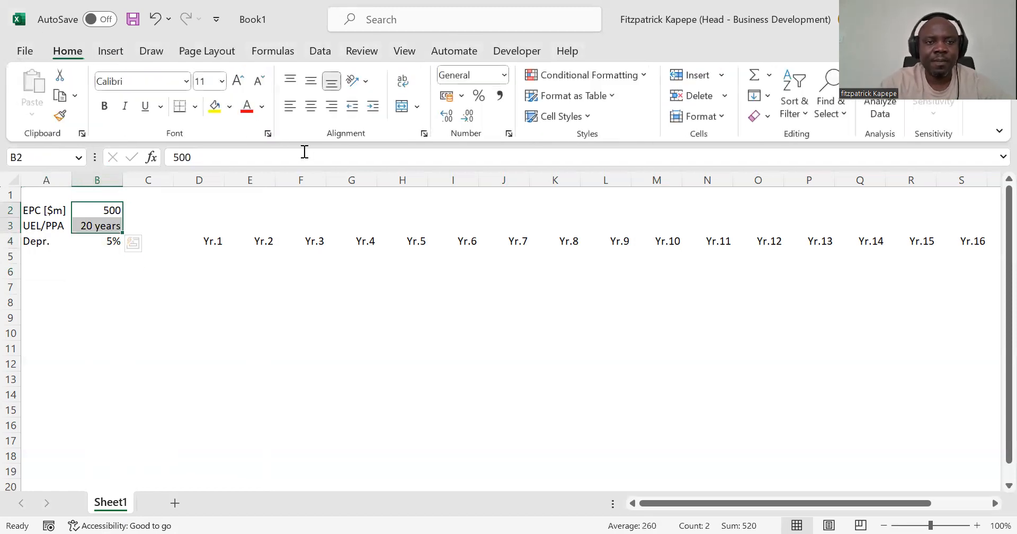
left_click(263, 108)
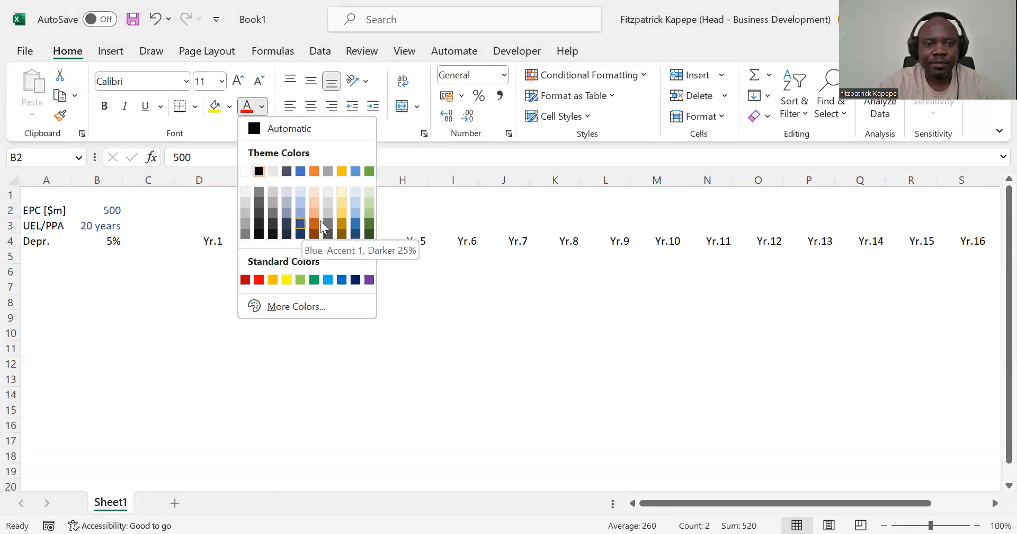
left_click(140, 247)
key("ctrl+b")
left_click(157, 307)
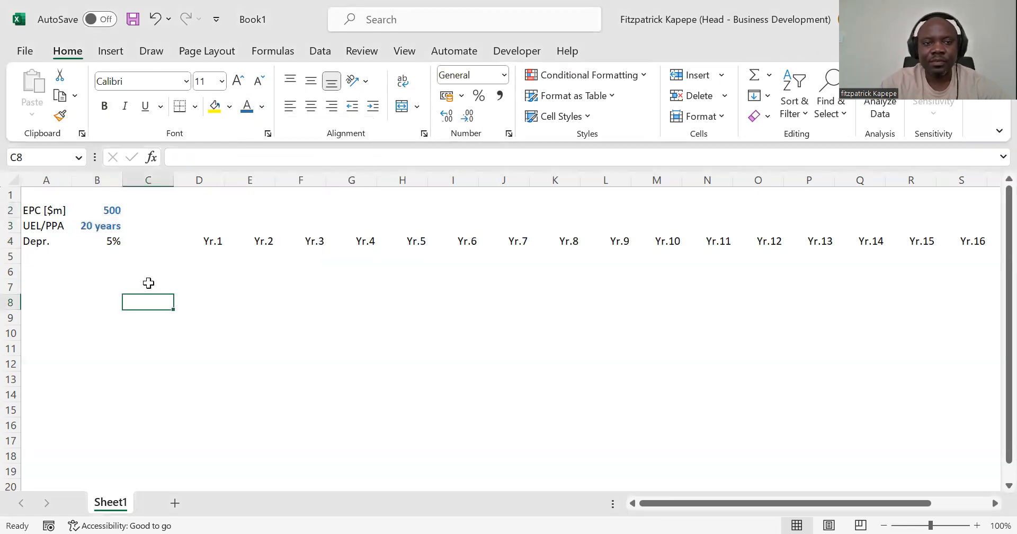
left_click(120, 273)
key("Down")
key("Down")
key("Down")
key("Up")
key("Up")
key("Up")
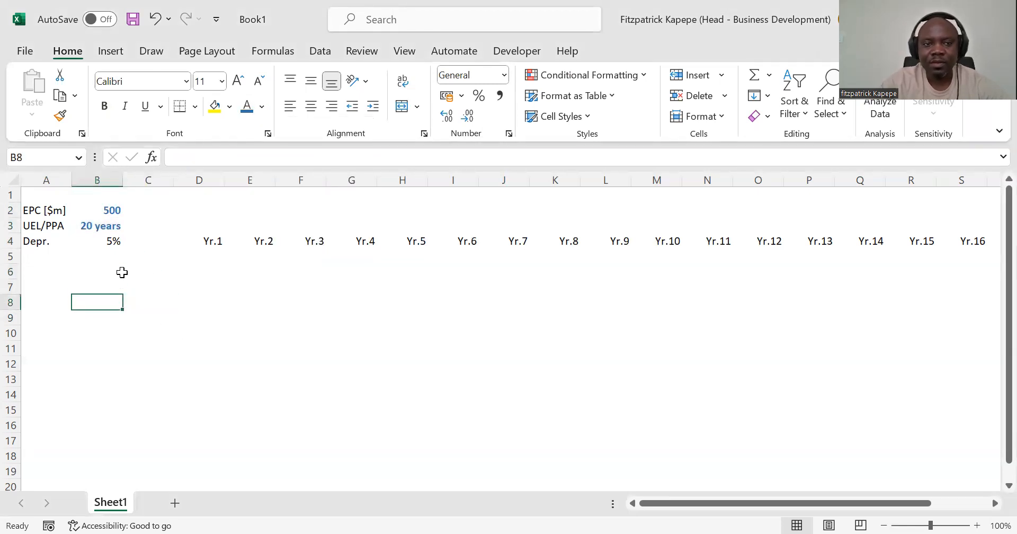
key("Right")
key("Left")
key("Down")
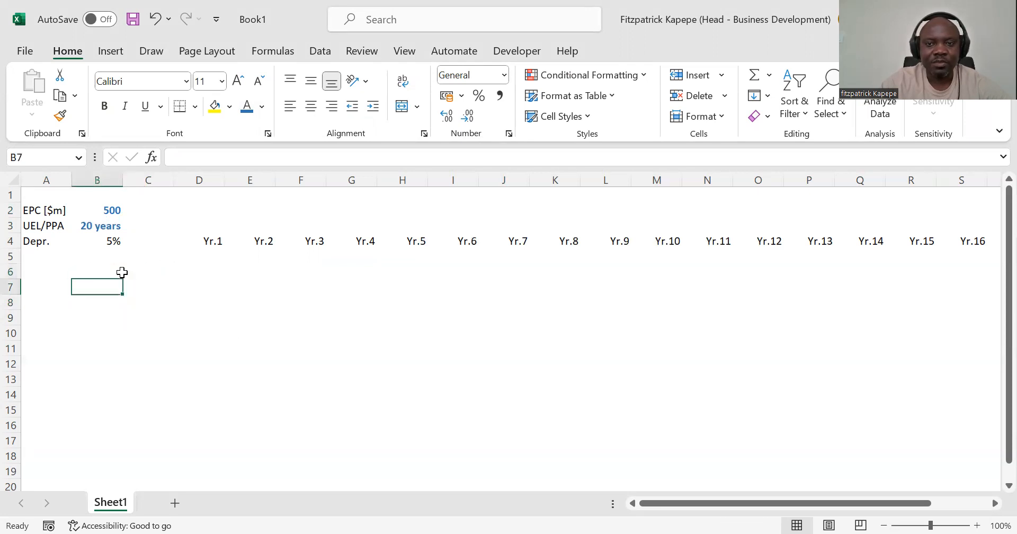
key("Down")
key("Up")
key("Right")
Step: Widen column C slightly and enter the row label Applicable Depreciation in cell B6
left_click_drag(175, 181, 195, 185)
left_click(92, 275)
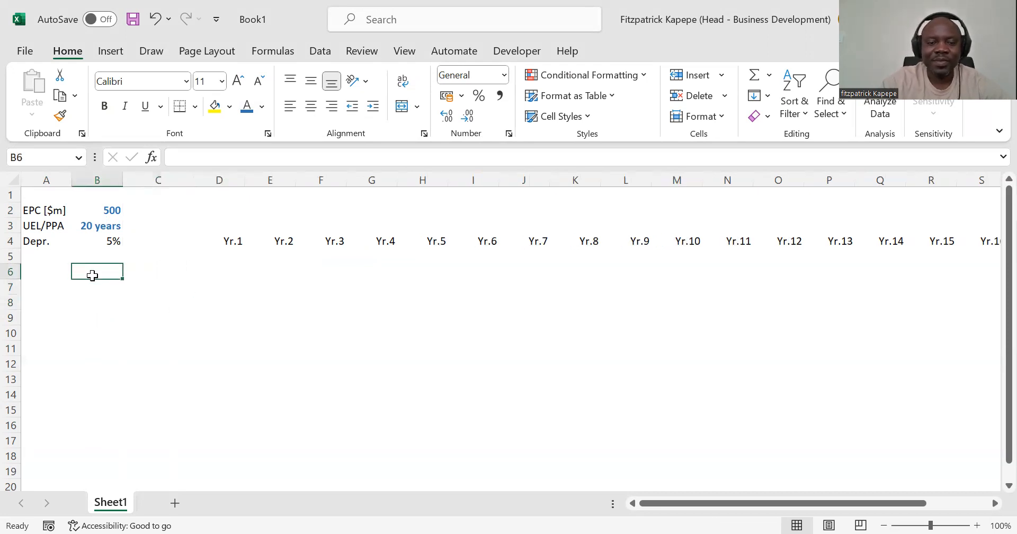
type("Applo")
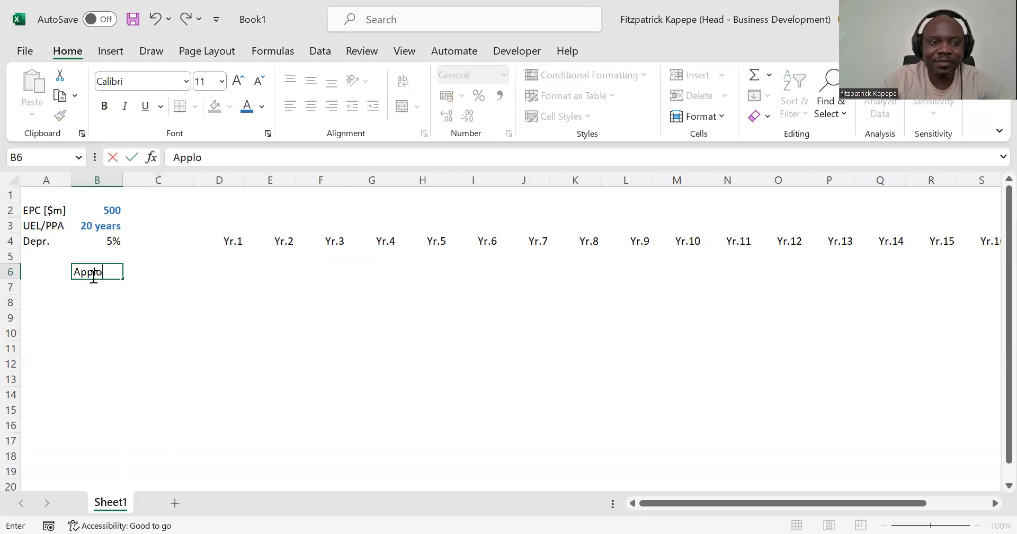
key("BackSpace")
type("i")
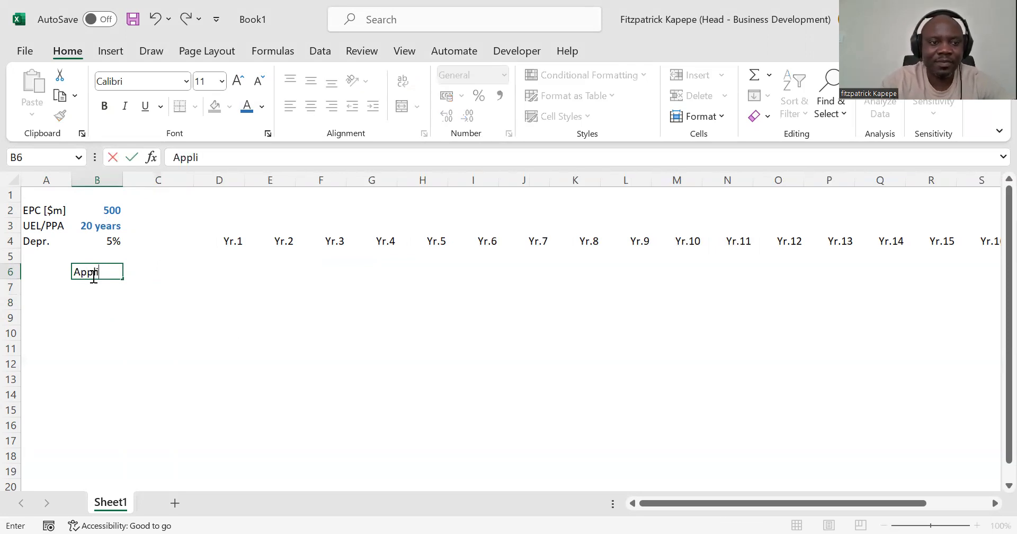
type("cable De")
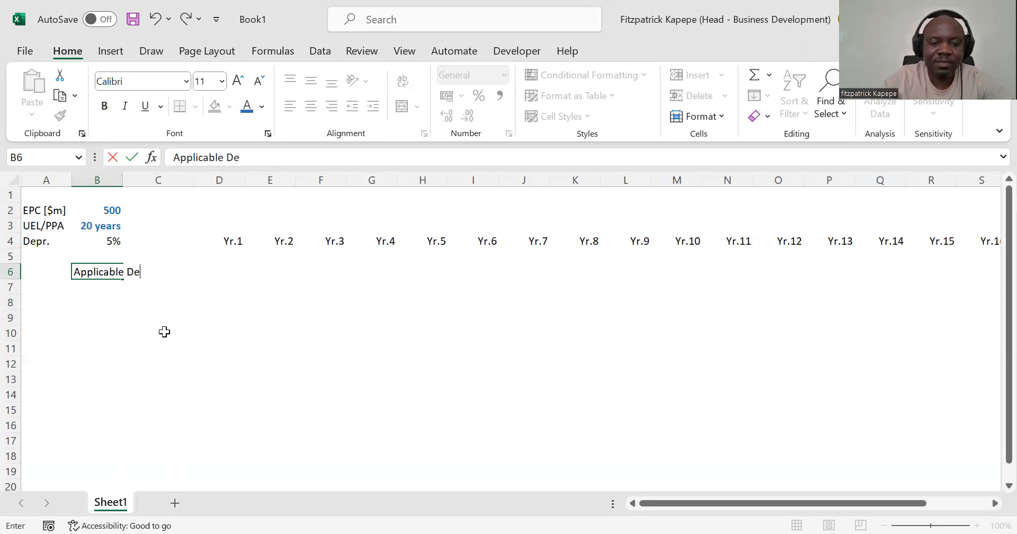
type("precit")
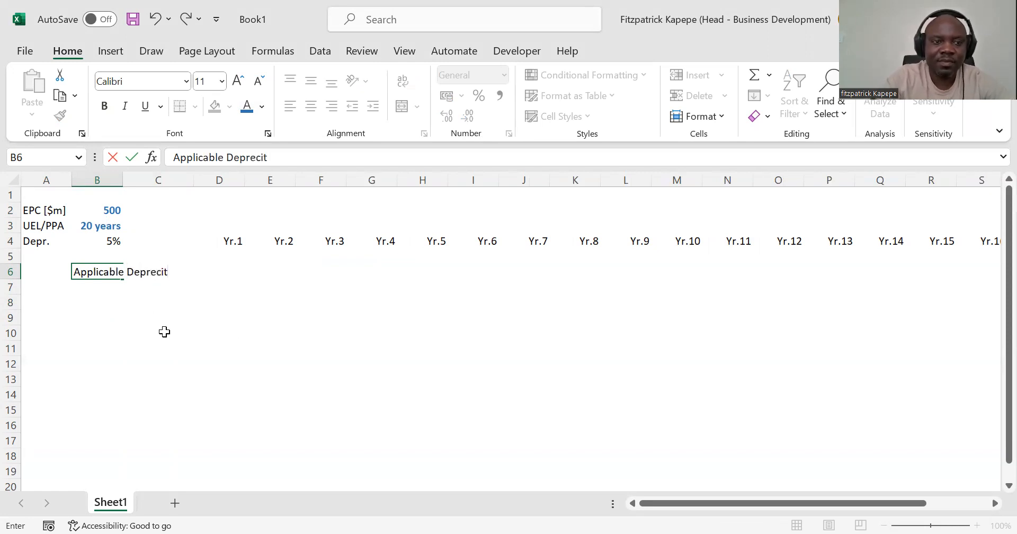
key("BackSpace")
type("a")
type("on")
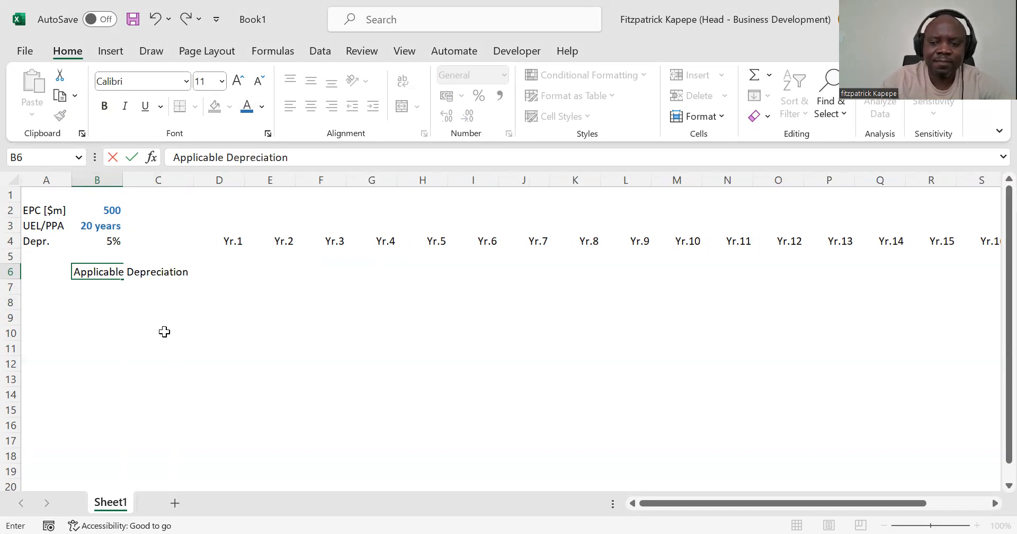
key("Return")
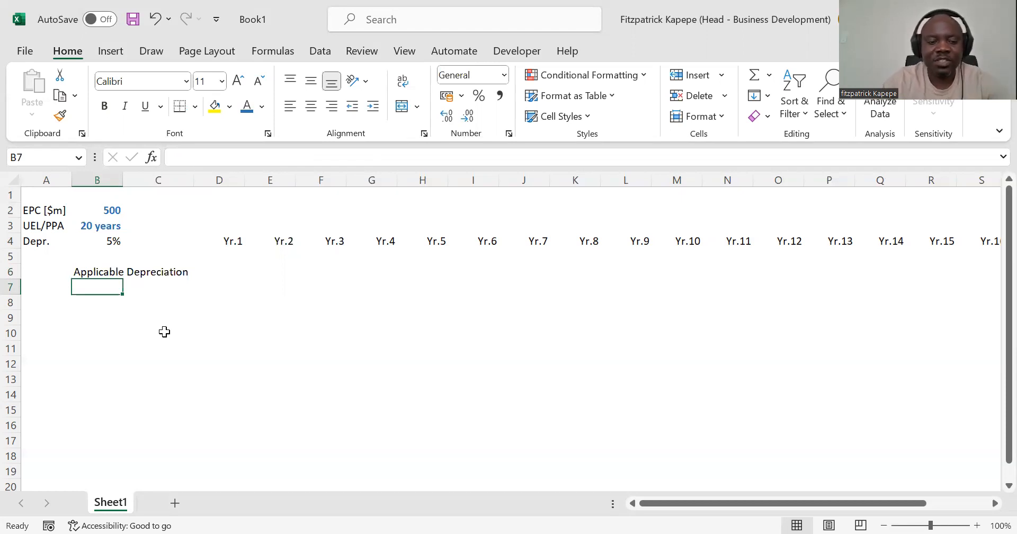
Step: Enter the row label Accumulated Depreciation in cell B7
type("Ac")
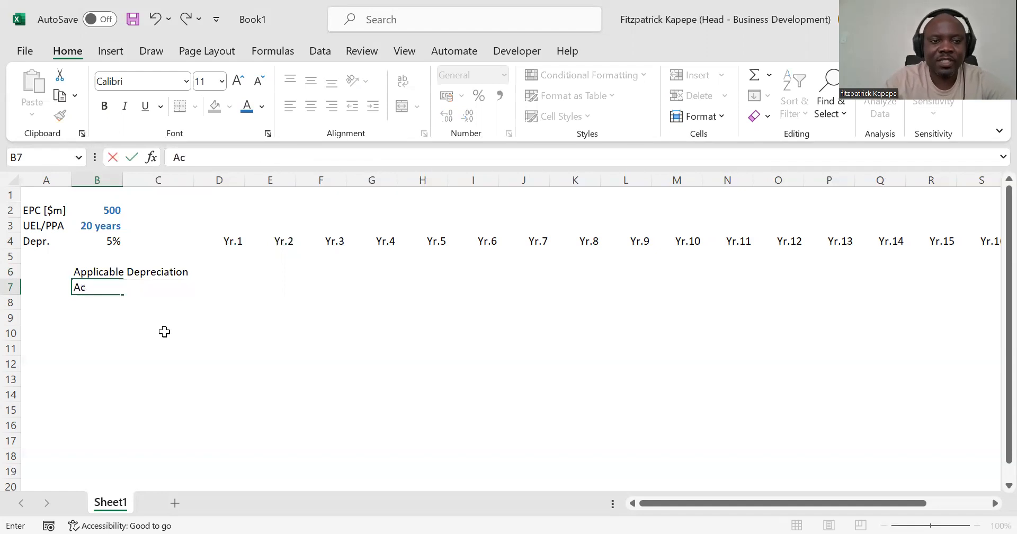
type("cumulat")
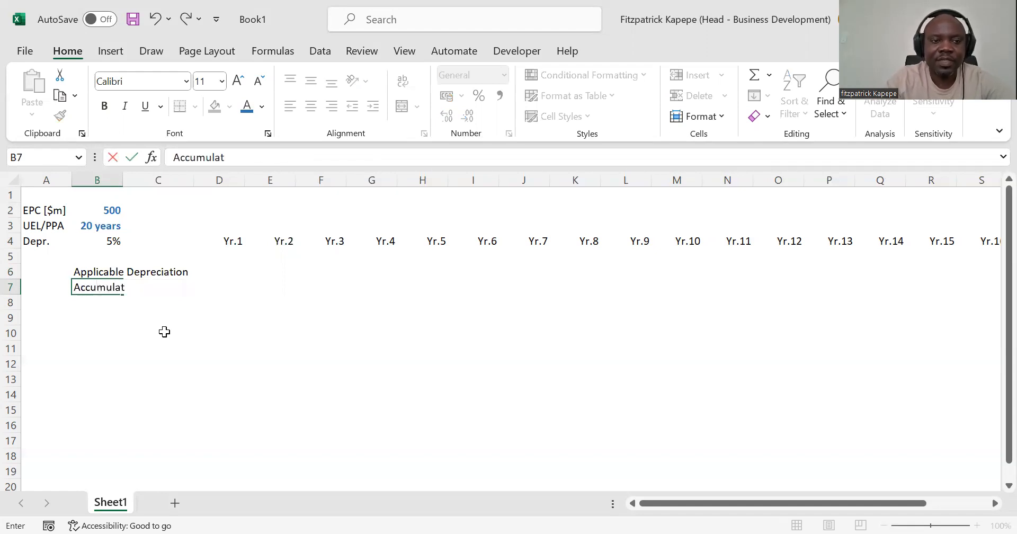
type("ed S")
key("BackSpace")
type("depr")
key("BackSpace")
key("BackSpace")
key("BackSpace")
key("BackSpace")
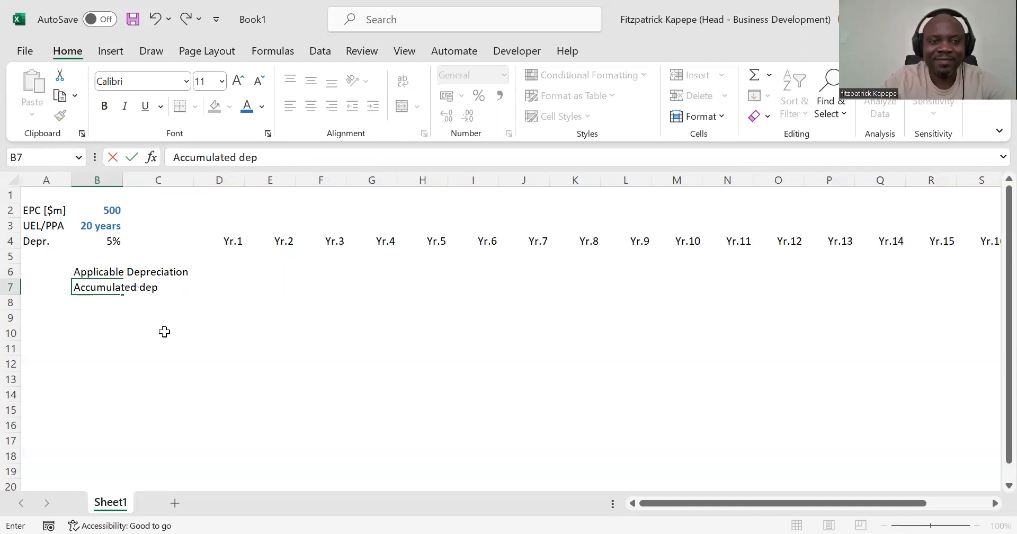
type("Deprec")
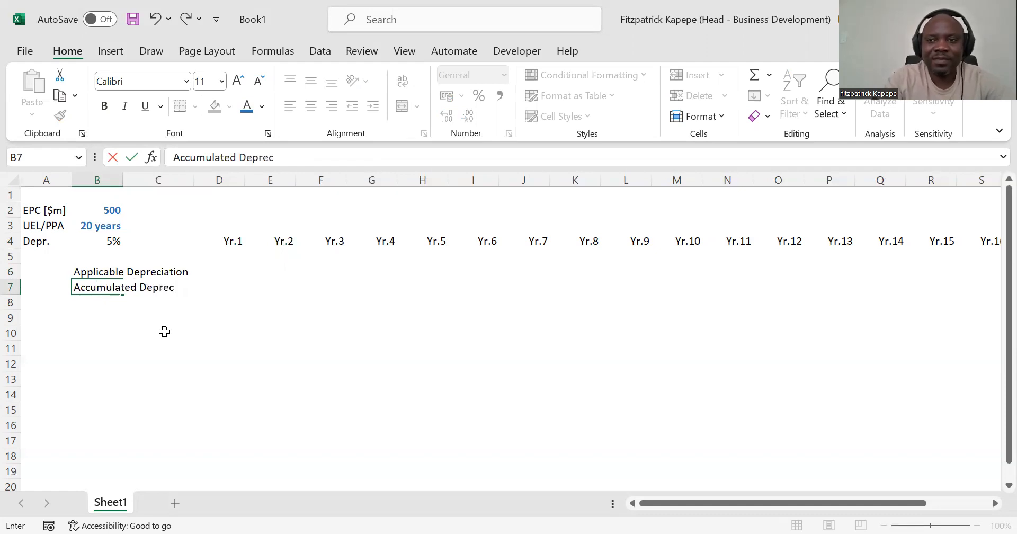
type("iation")
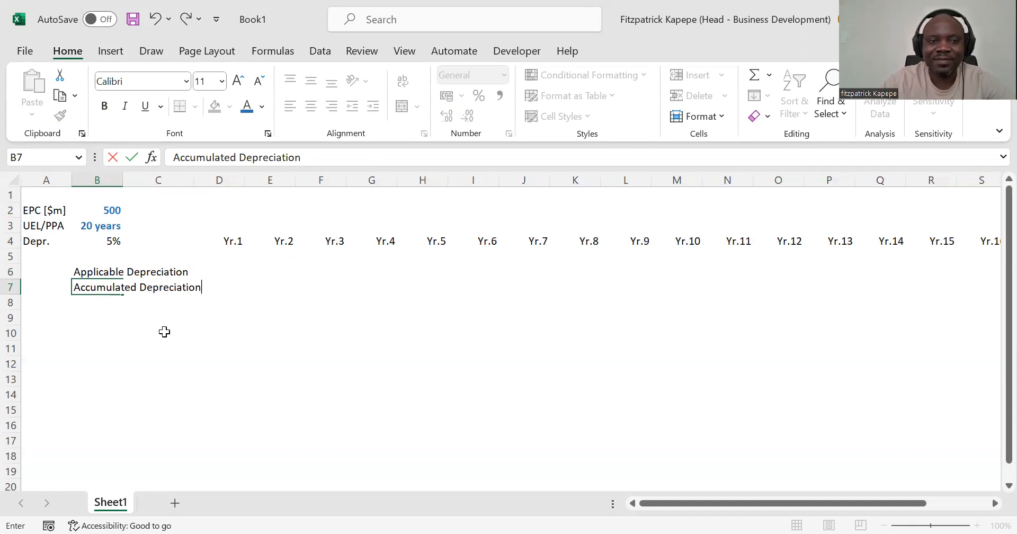
key("Return")
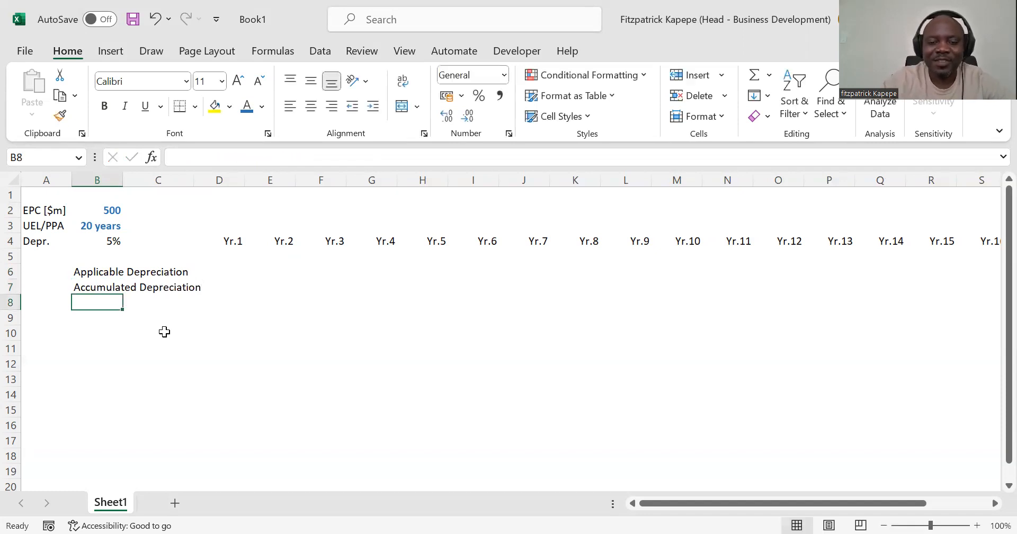
Step: Enter the row label maximum Persimible in cell B8
type("maximum")
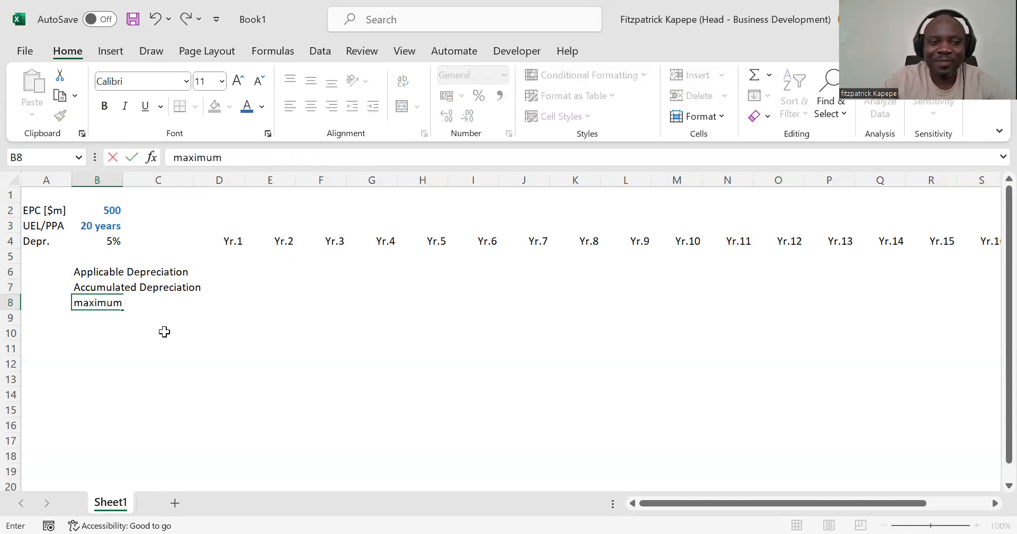
type(" Persim")
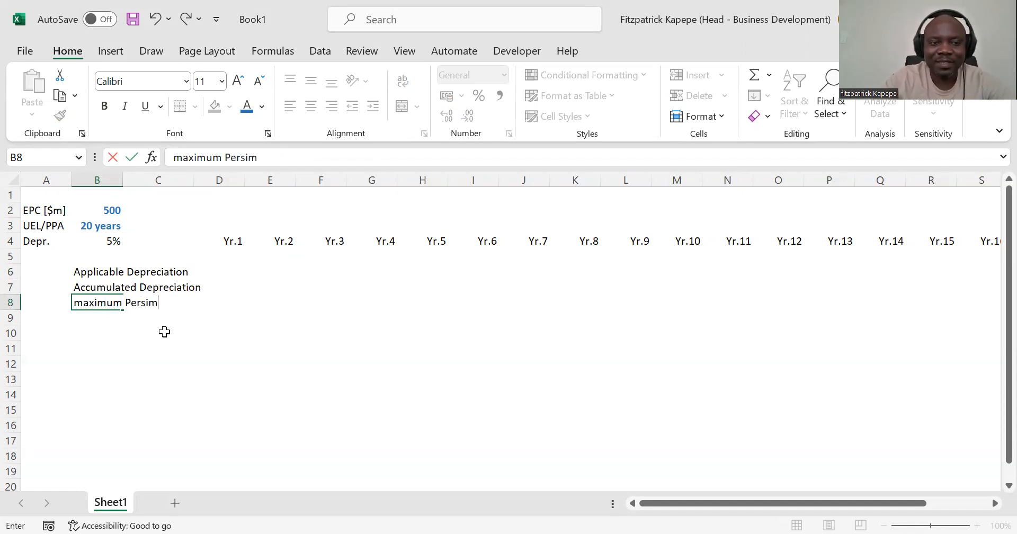
type("ible")
key("Return")
key("Up")
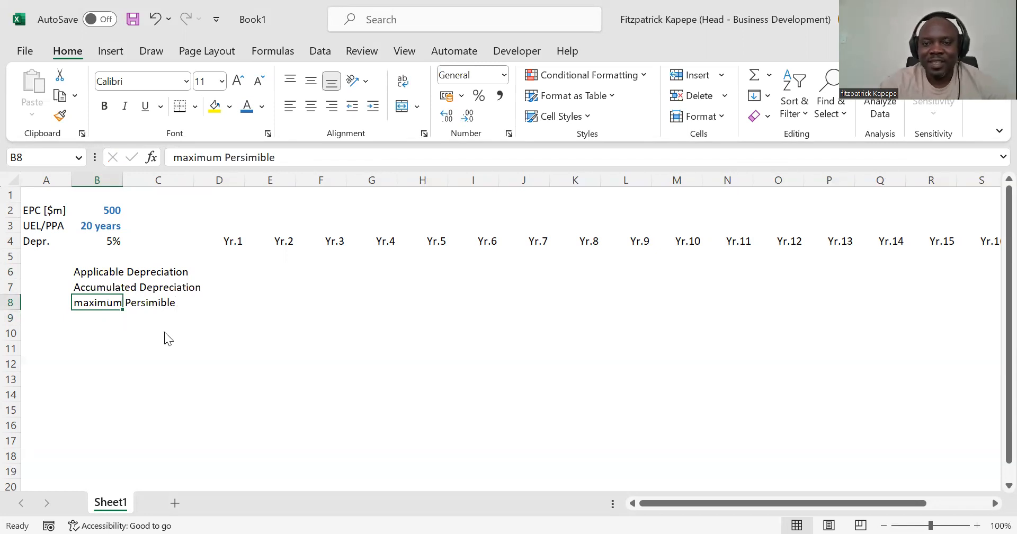
Step: Check the spelling of the label in B8 and correct it to maximum Permissible
key("F7")
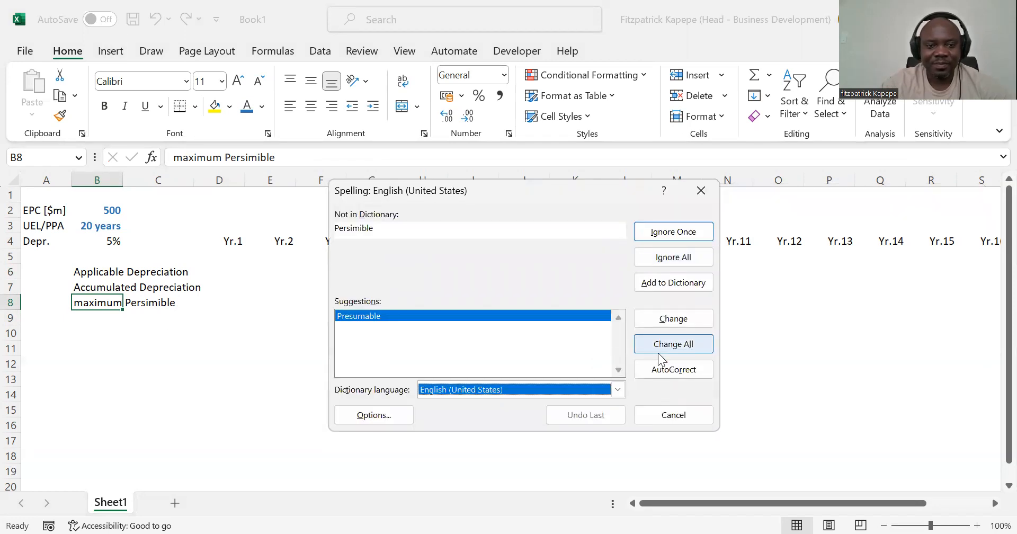
left_click(702, 189)
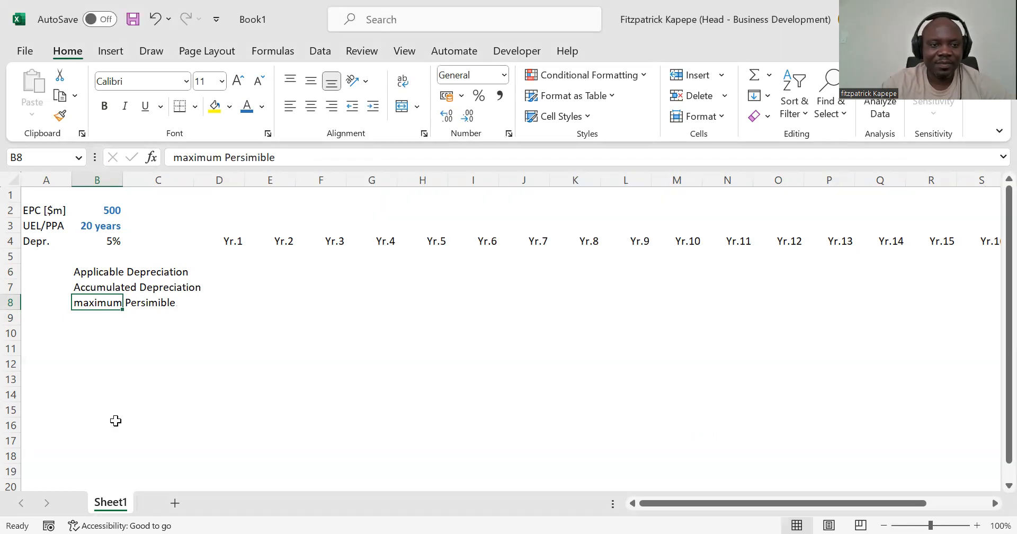
left_click(245, 158)
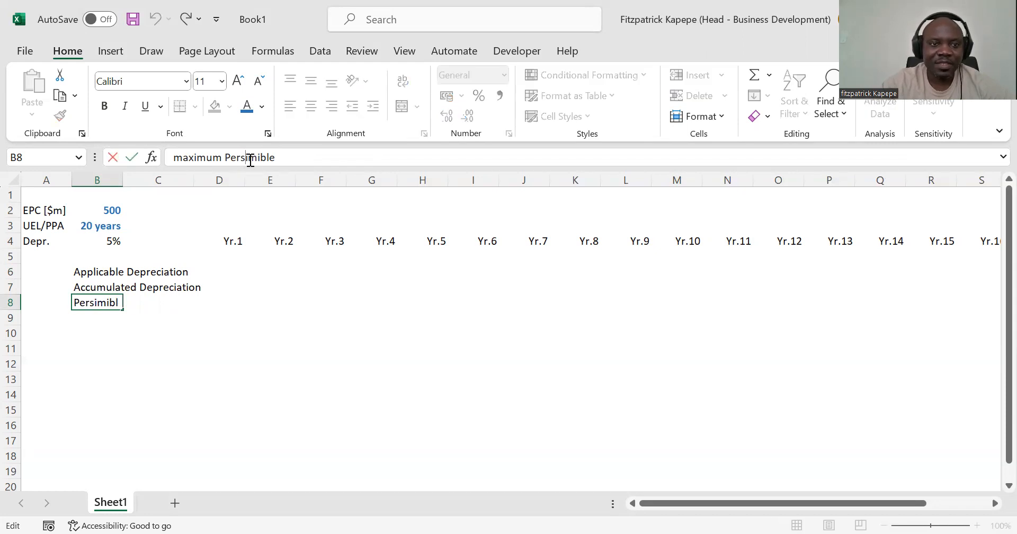
left_click(285, 157)
key("BackSpace")
key("BackSpace")
key("BackSpace")
key("BackSpace")
key("BackSpace")
key("BackSpace")
key("BackSpace")
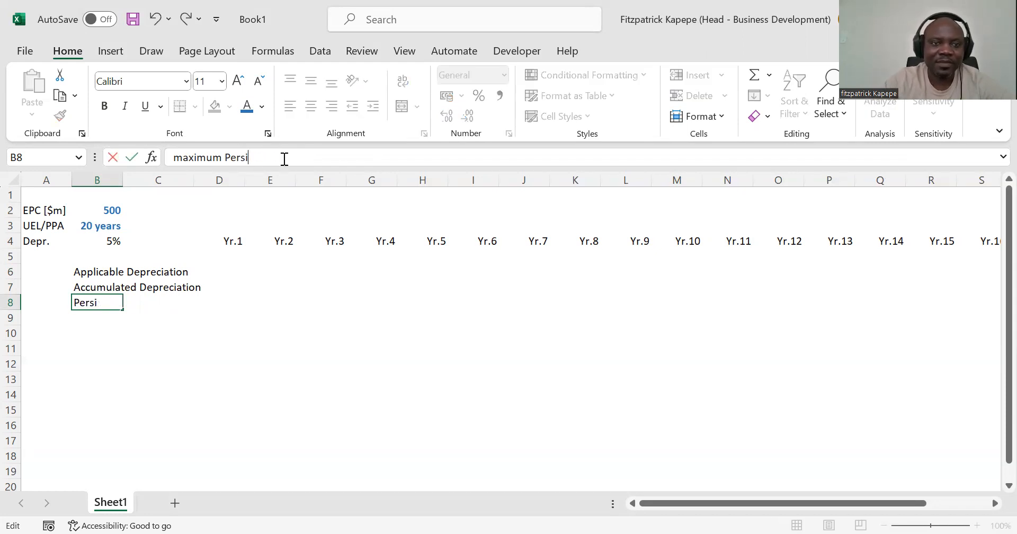
type("missible")
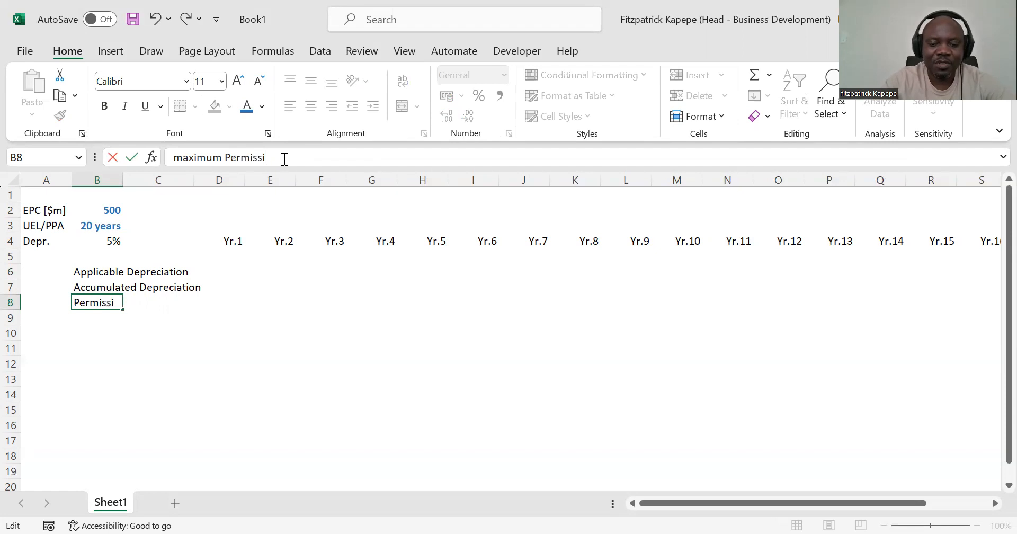
key("Return")
key("Up")
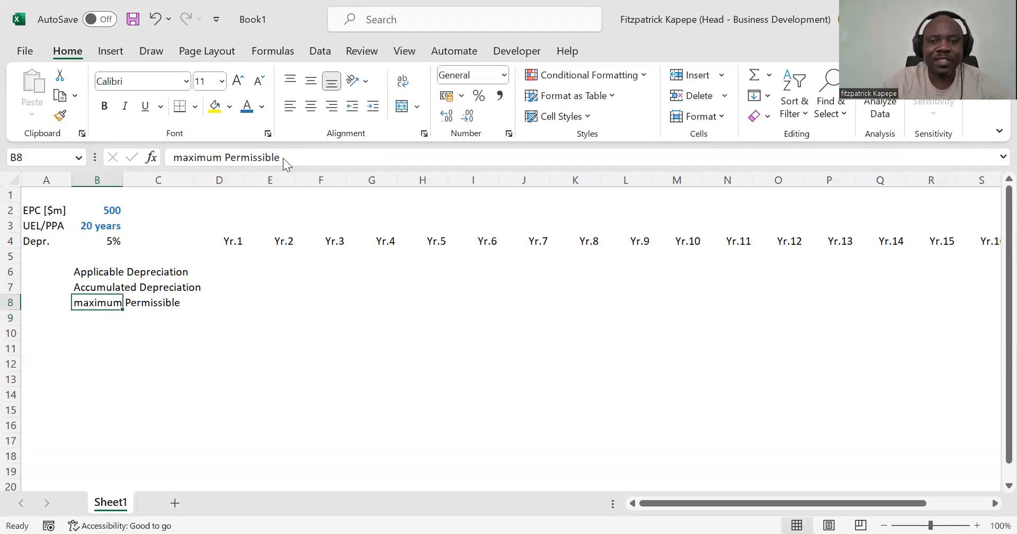
left_click(283, 158)
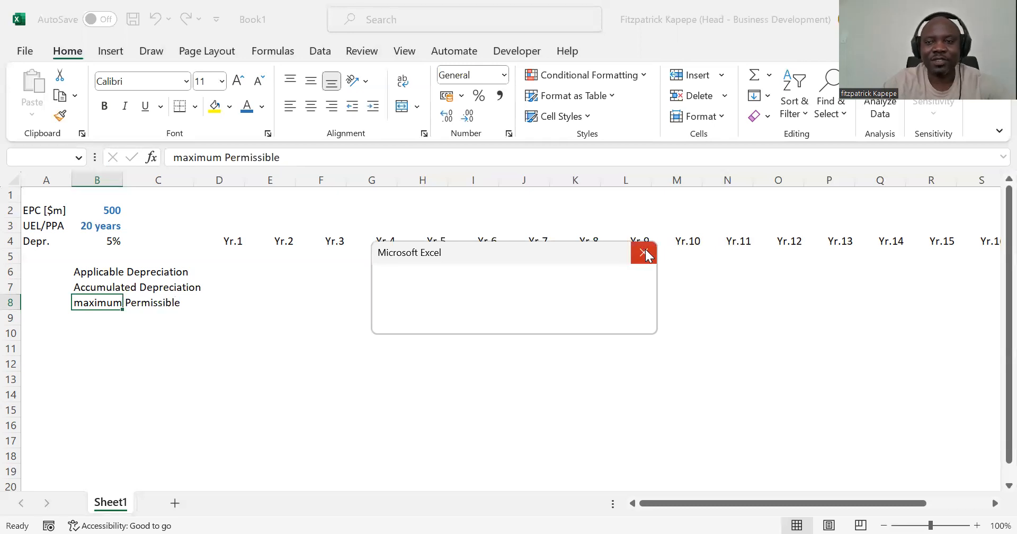
Step: Enter the row label Depreciation Charge in cell B9
left_click(94, 314)
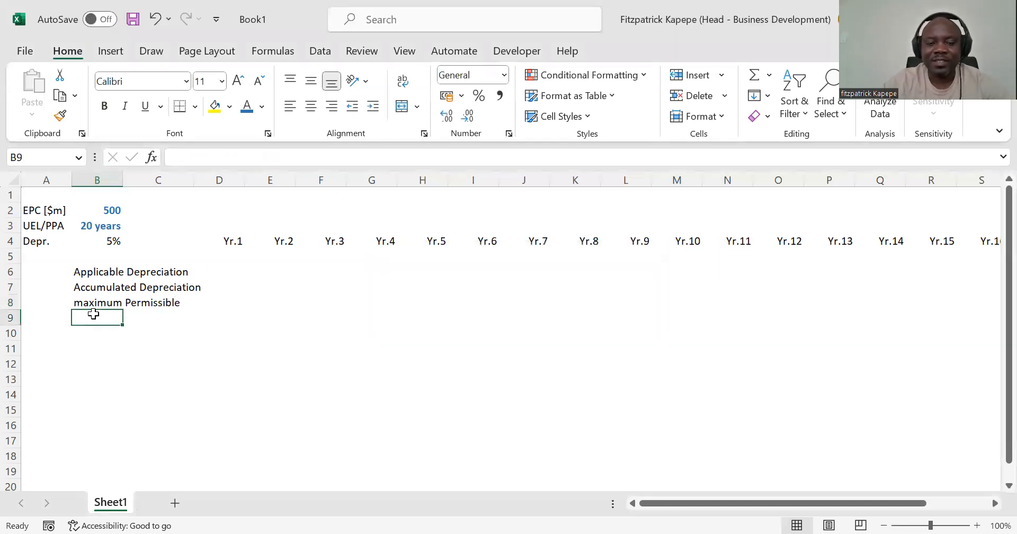
type("Deprec")
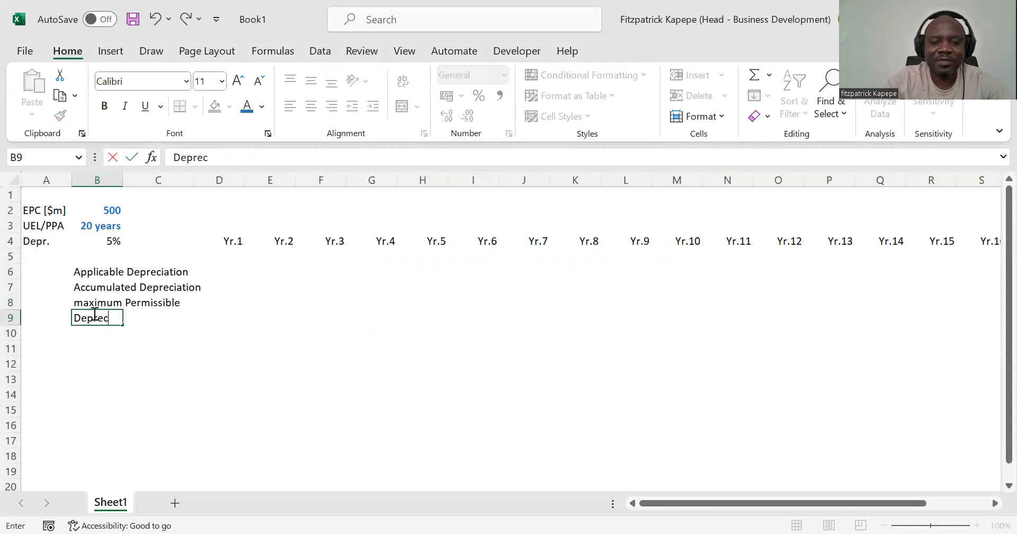
type("iation")
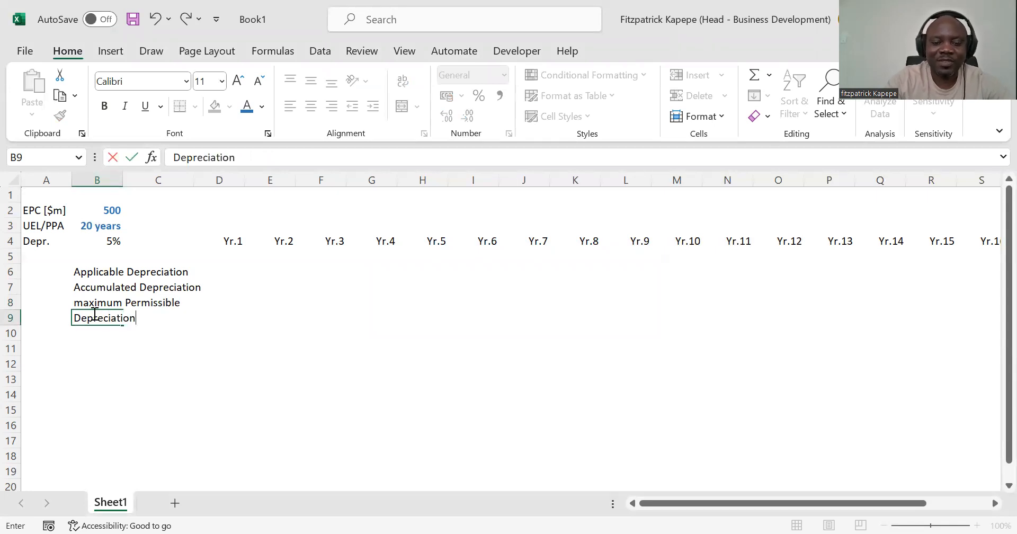
type(" Charge")
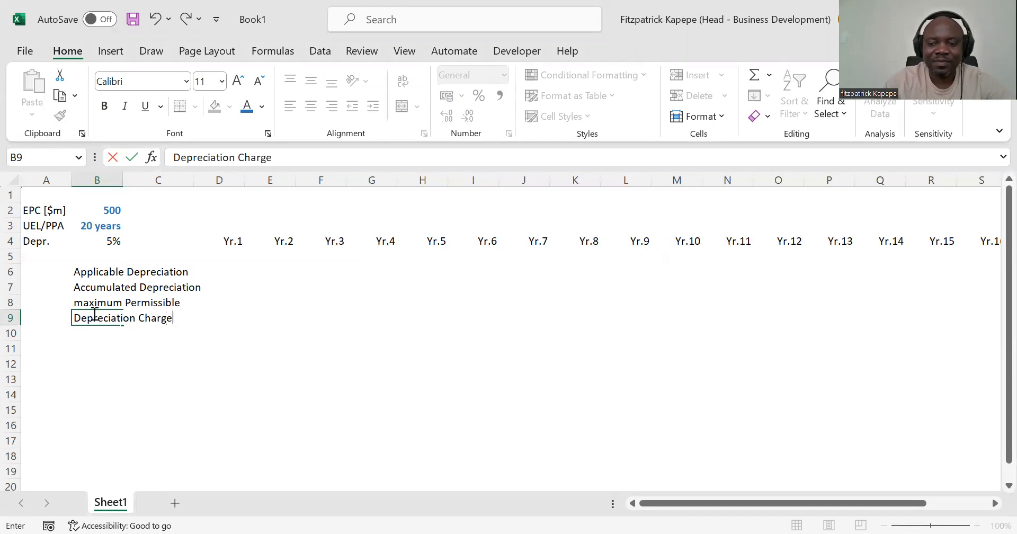
key("Return")
Step: Extend the B9 label to Depreciation Charge [Book] and widen column C so the row labels fit
left_click(93, 316)
left_click(283, 159)
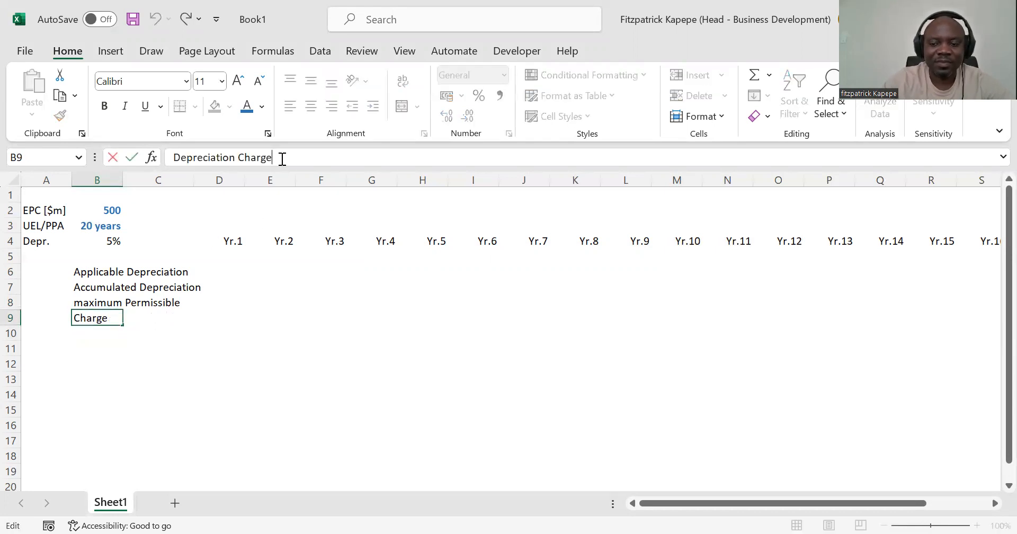
type("[Book")
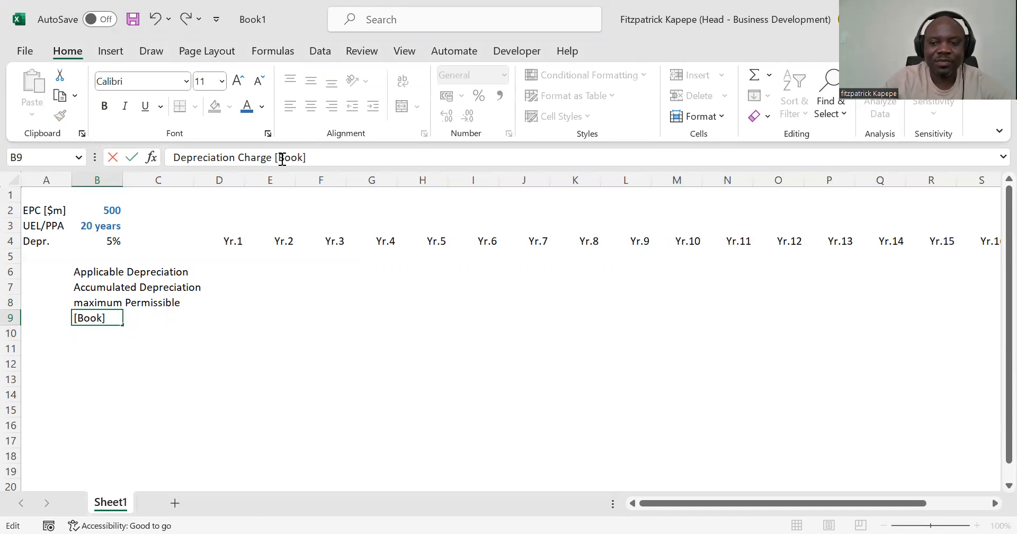
key("Return")
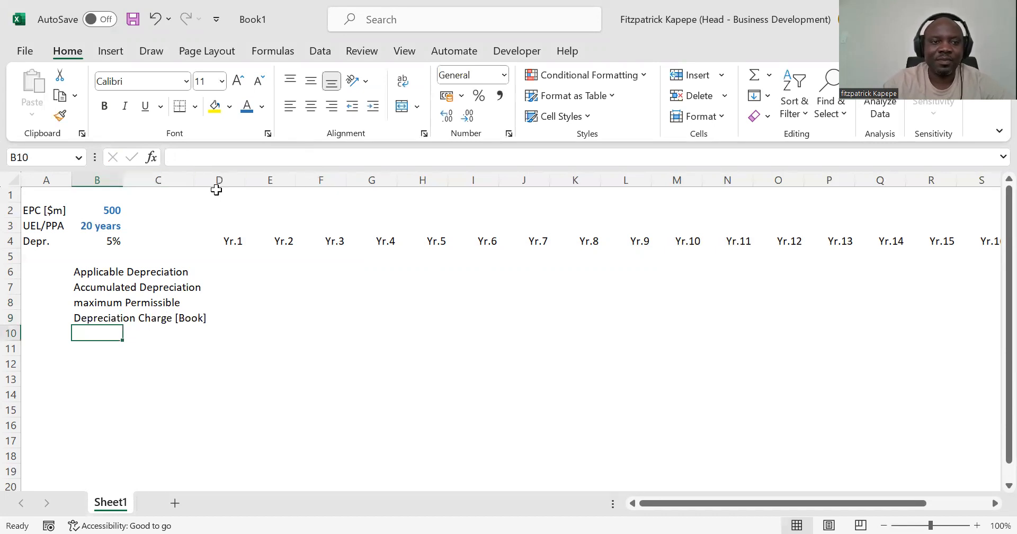
left_click_drag(194, 182, 236, 185)
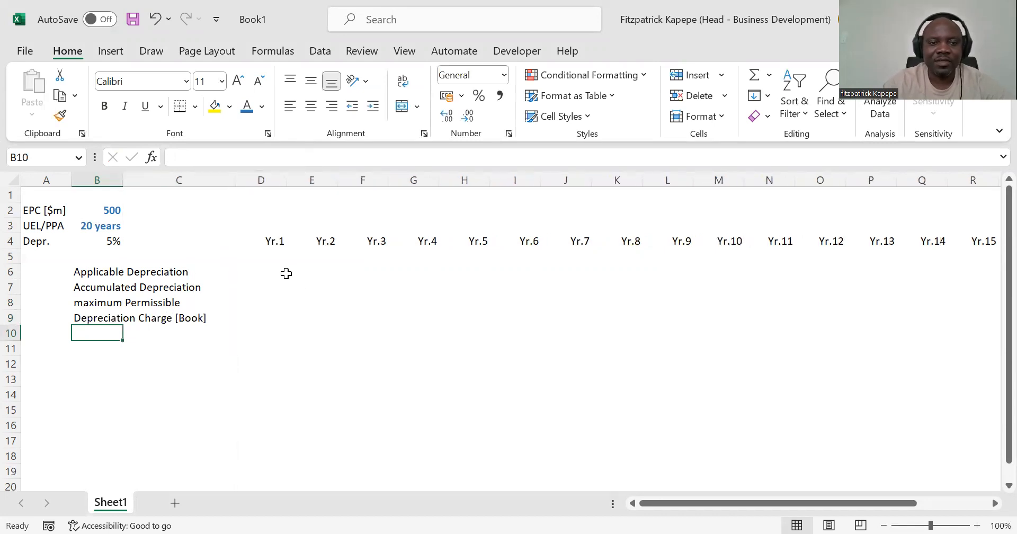
Step: Calculate the Yr.1 Applicable Depreciation in D6 with the formula =$B$2*$B$4, using absolute references
left_click(270, 268)
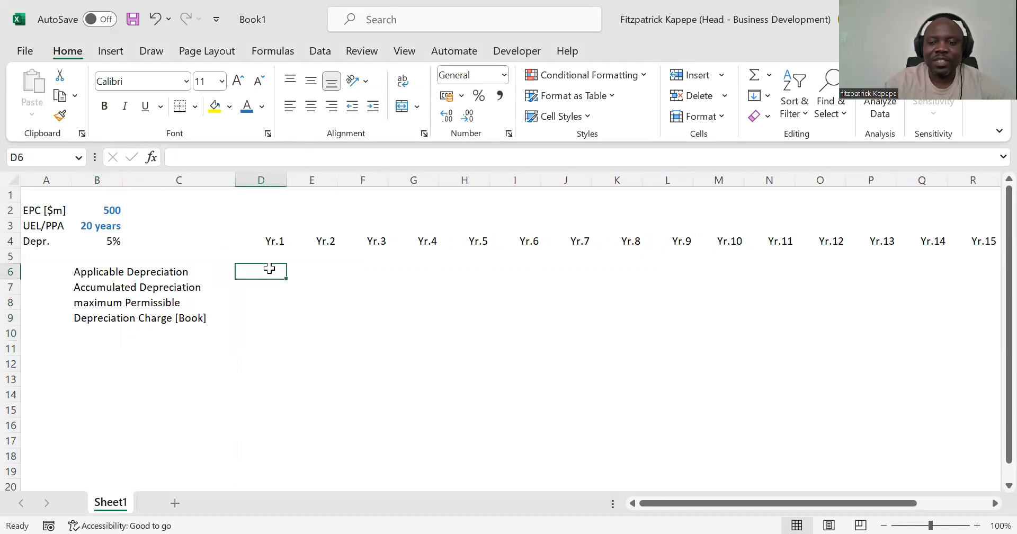
type("=")
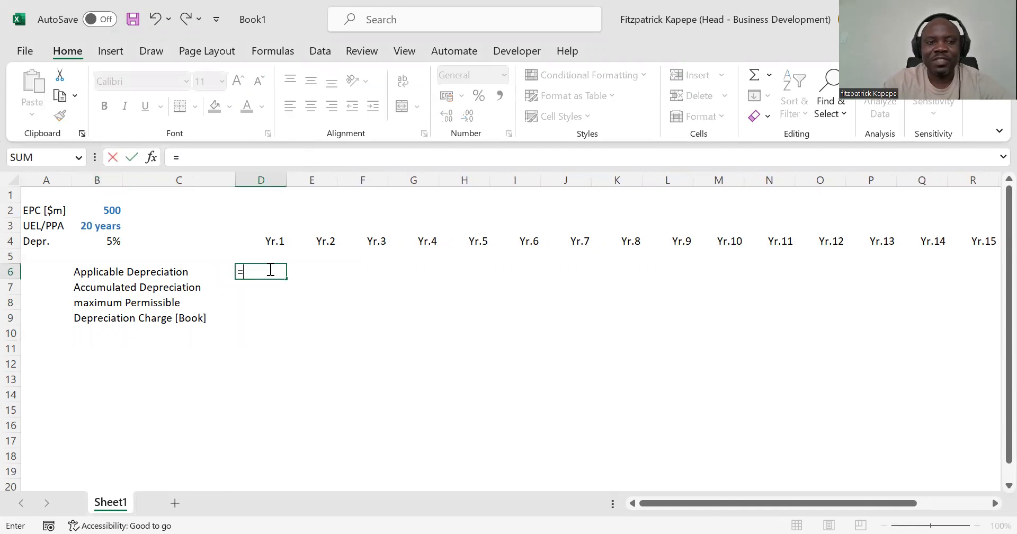
left_click(102, 207)
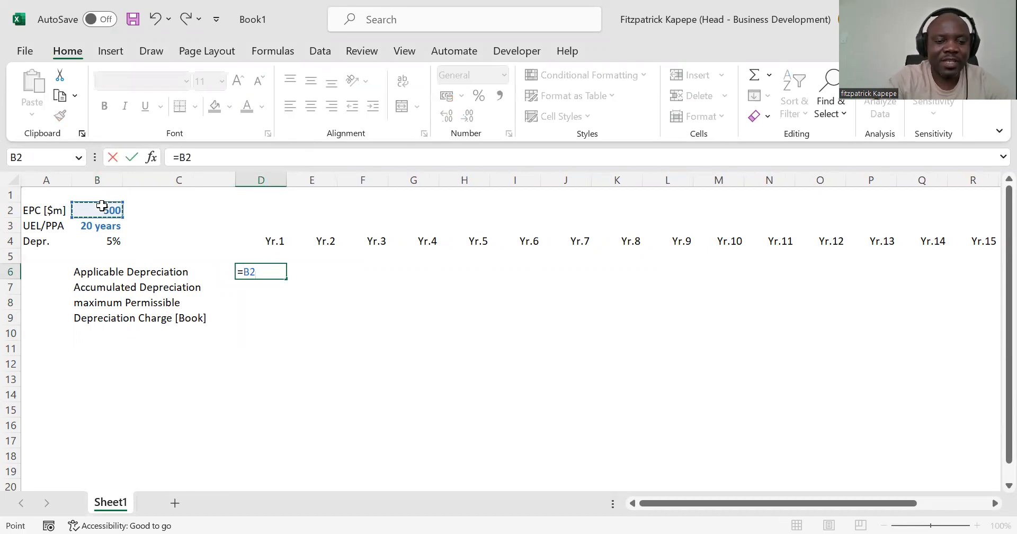
key("F4")
type("*")
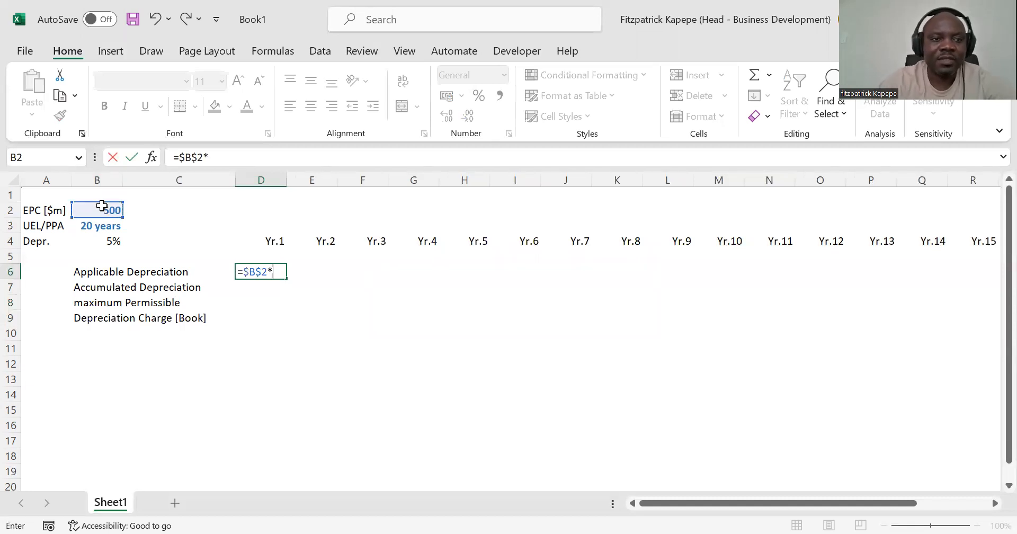
left_click(106, 240)
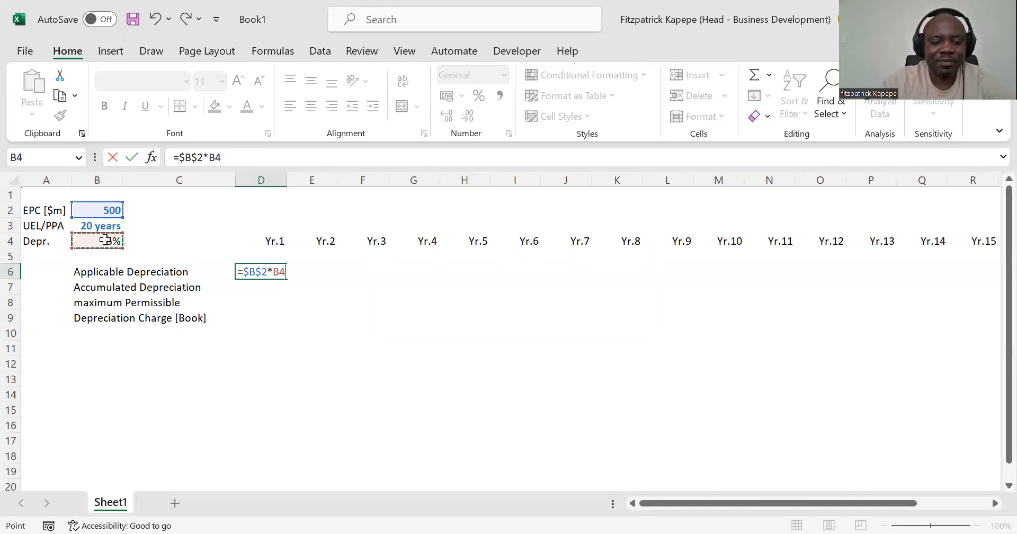
key("F4")
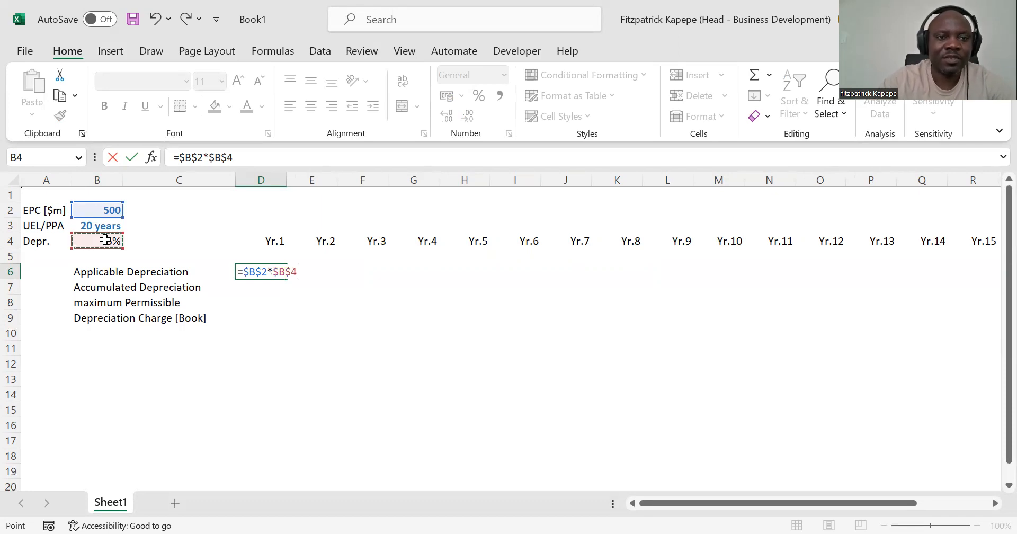
key("Return")
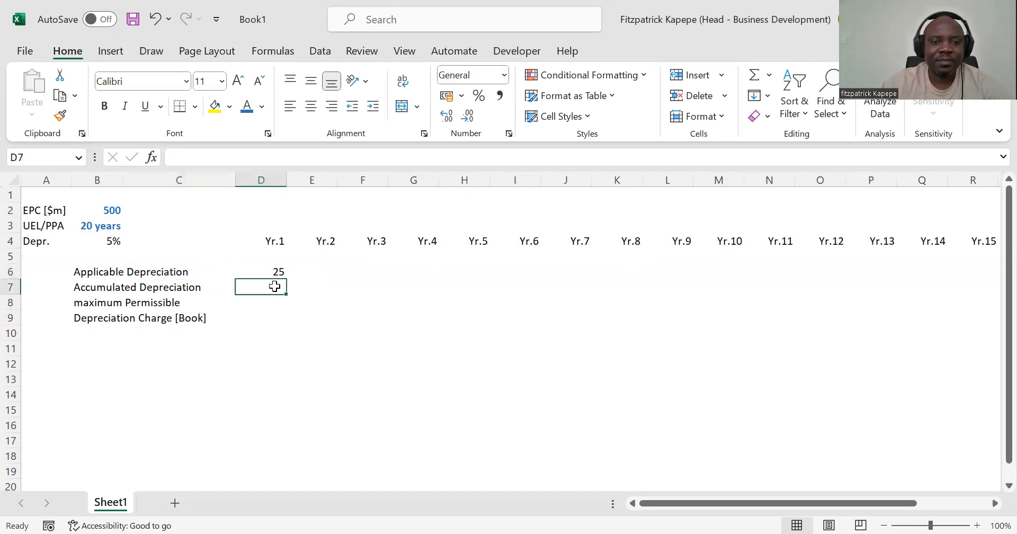
Step: Calculate the Yr.1 Accumulated Depreciation in D7 with the formula =C7+D9
type("=")
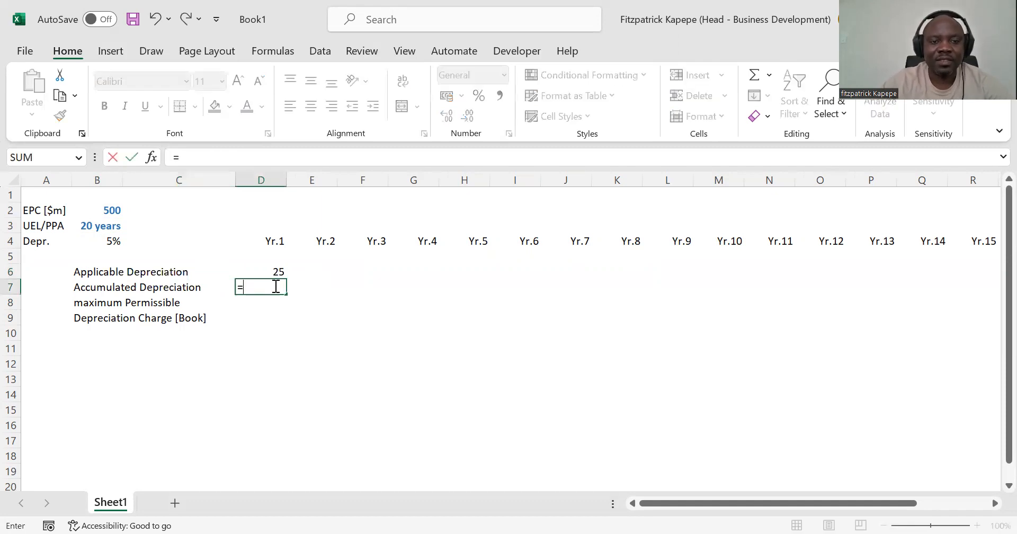
left_click(226, 286)
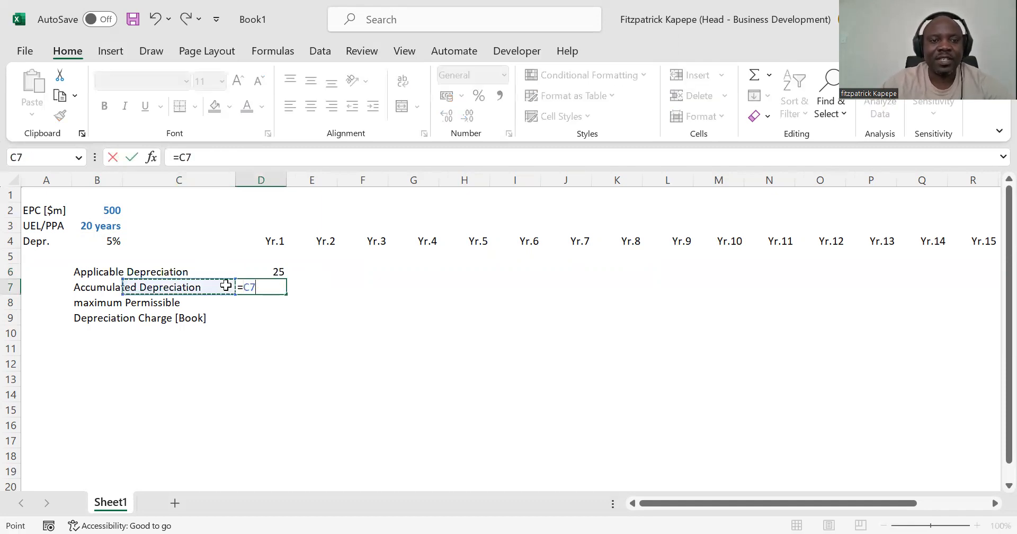
type("+")
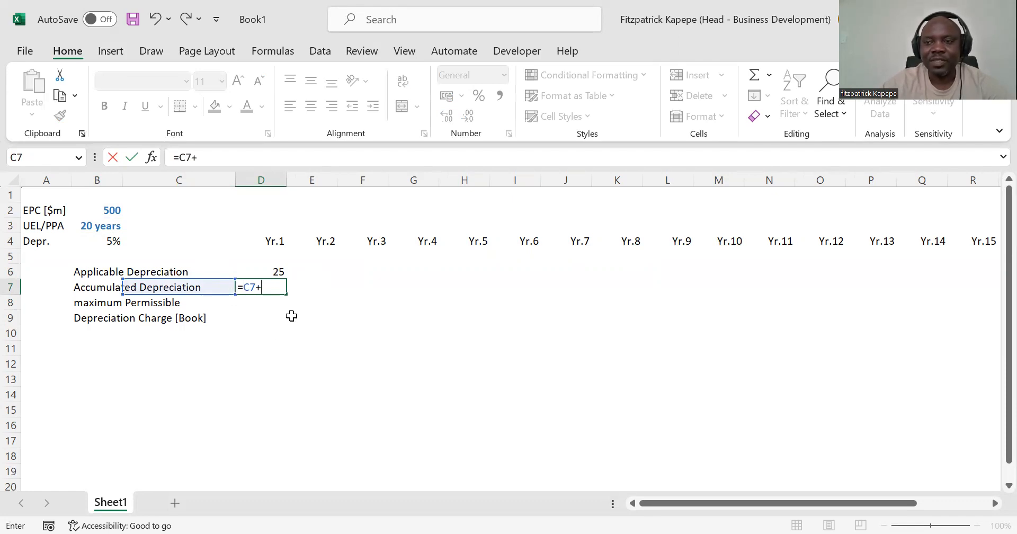
left_click(271, 316)
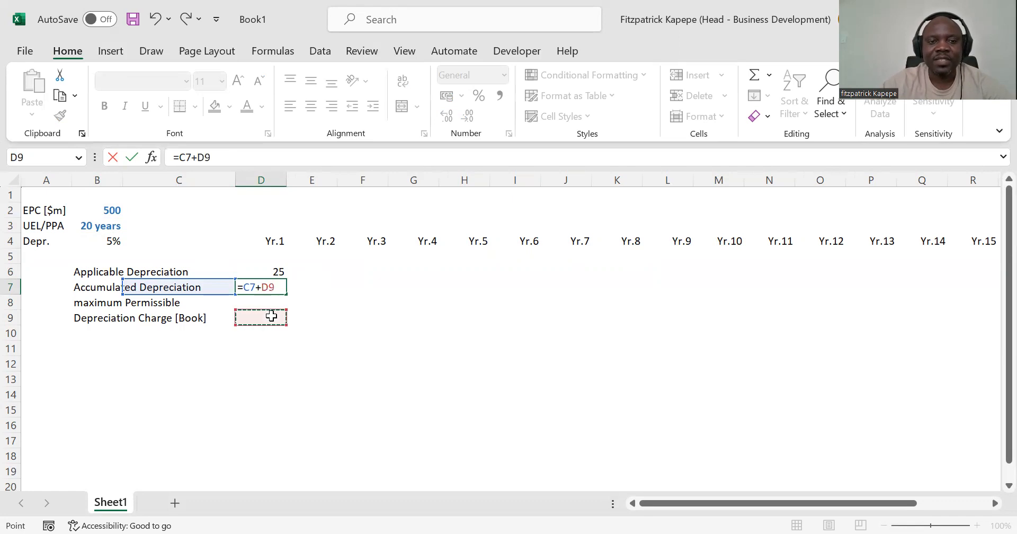
key("Return")
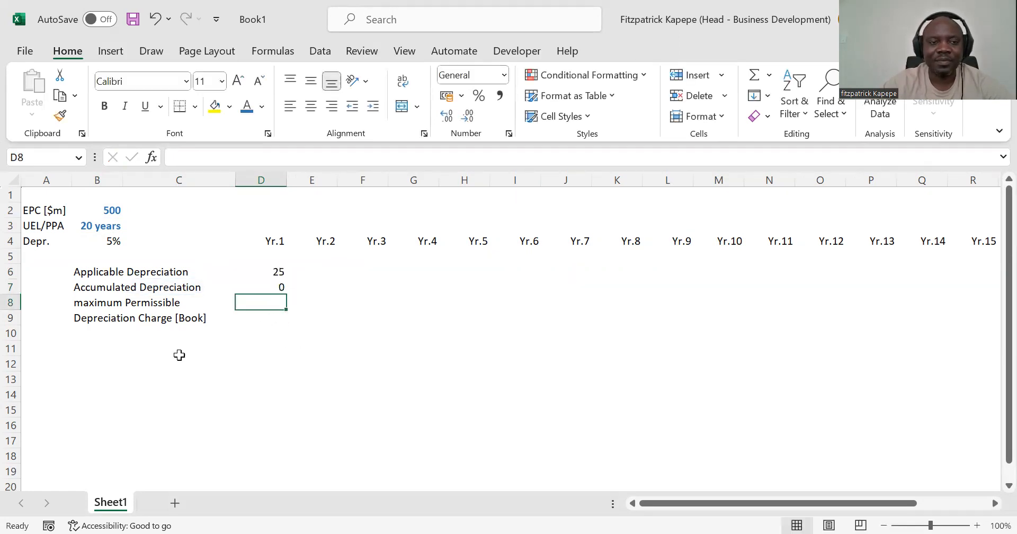
Step: Link the Yr.1 maximum Permissible value in D8 to the EPC cost with the formula =$B$2
type("=")
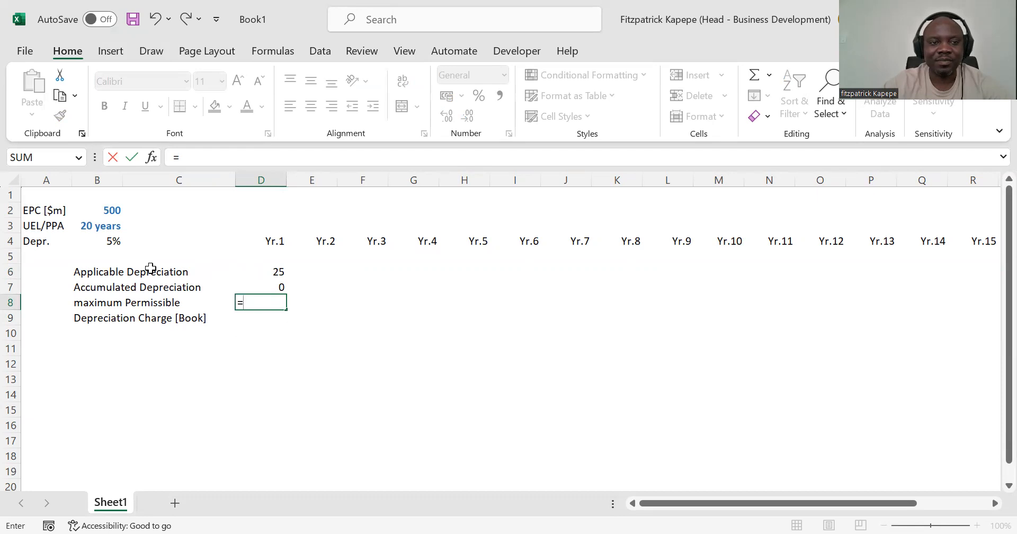
left_click(115, 212)
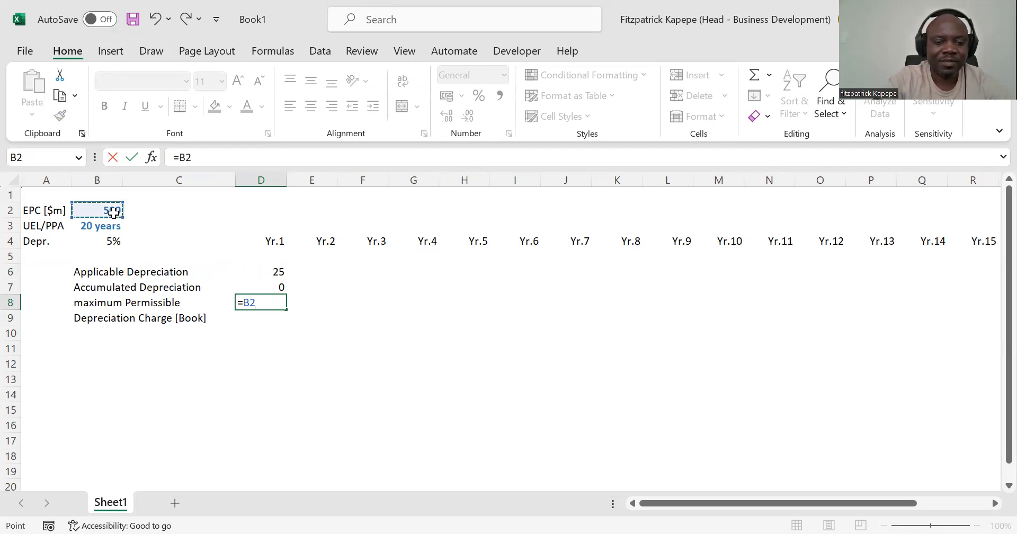
key("F4")
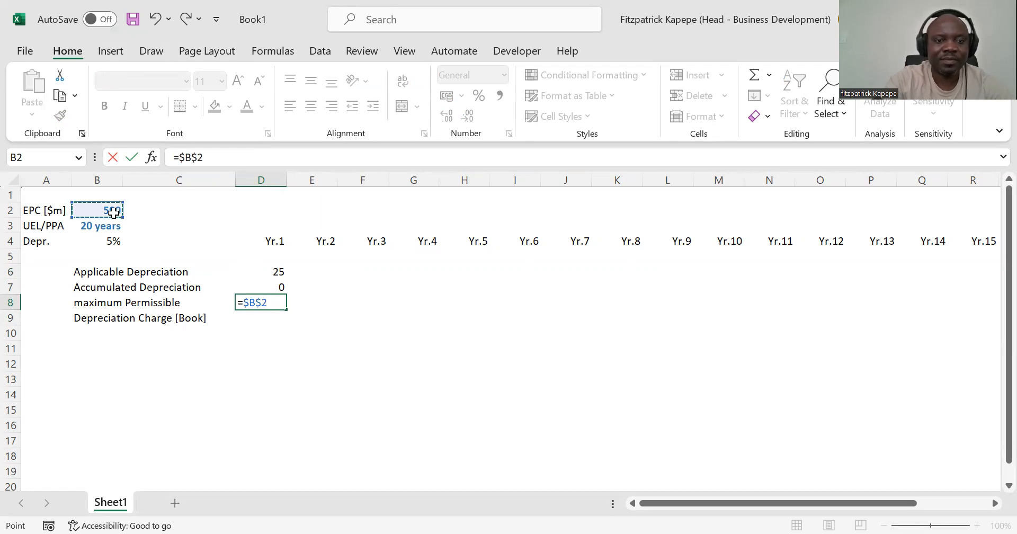
key("Return")
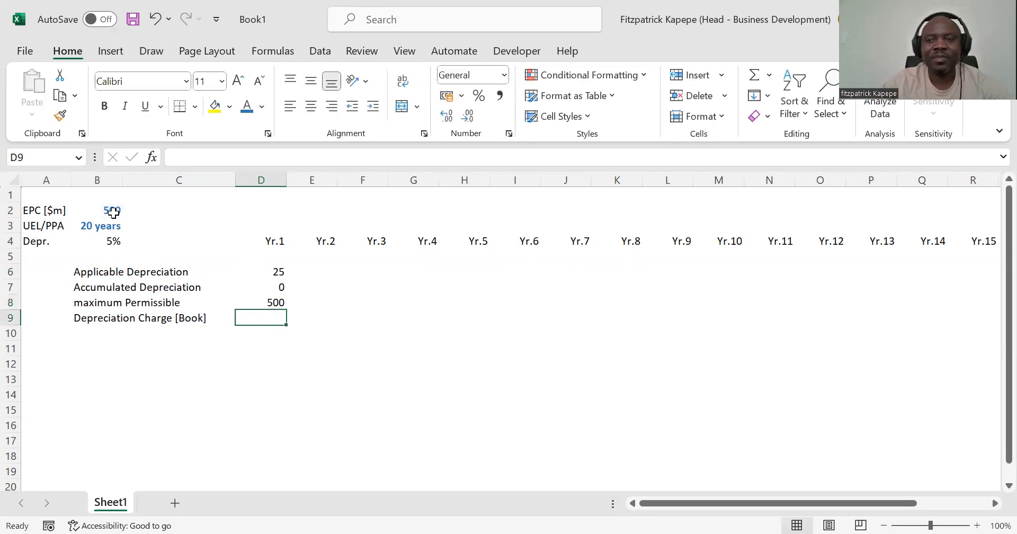
Step: Calculate the Yr.1 Depreciation Charge [Book] in D9 with the formula =MIN(D6,D8-C7)
type("=")
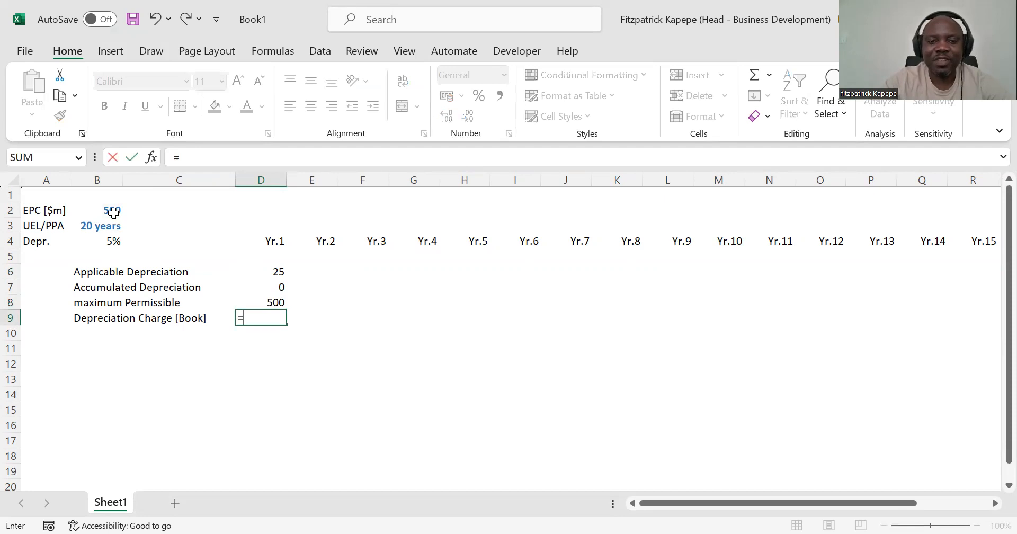
type("min")
key("Tab")
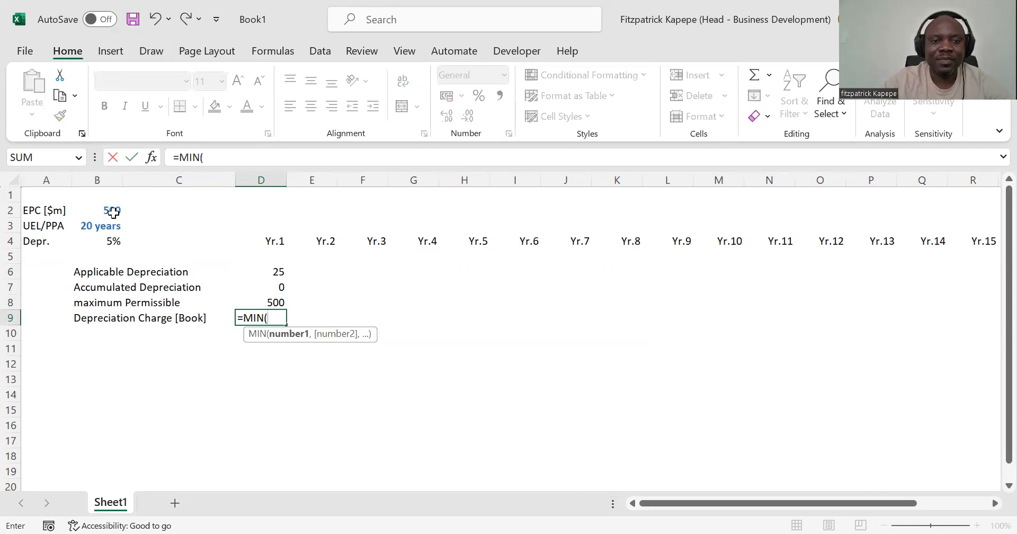
left_click(278, 273)
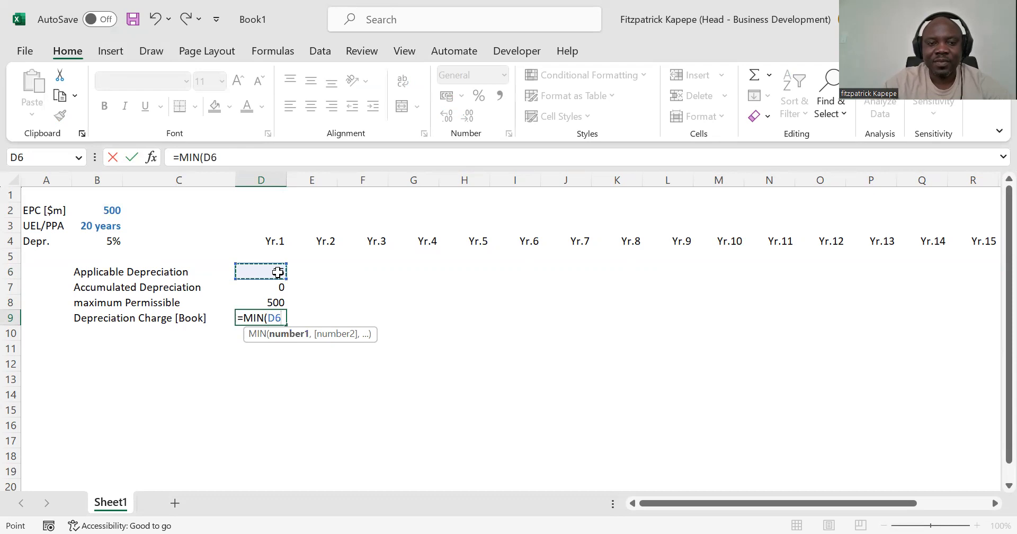
type(",")
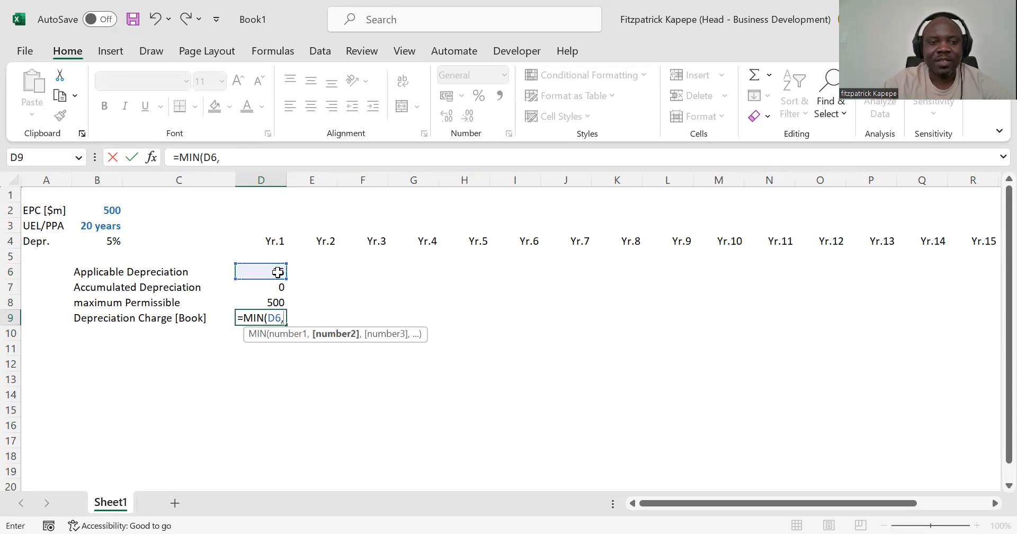
left_click(272, 303)
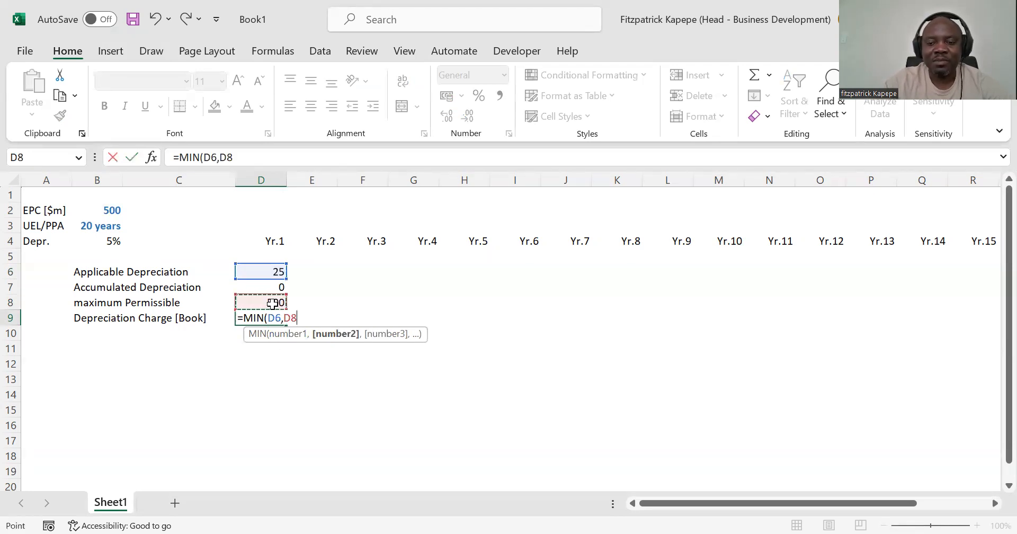
type("-")
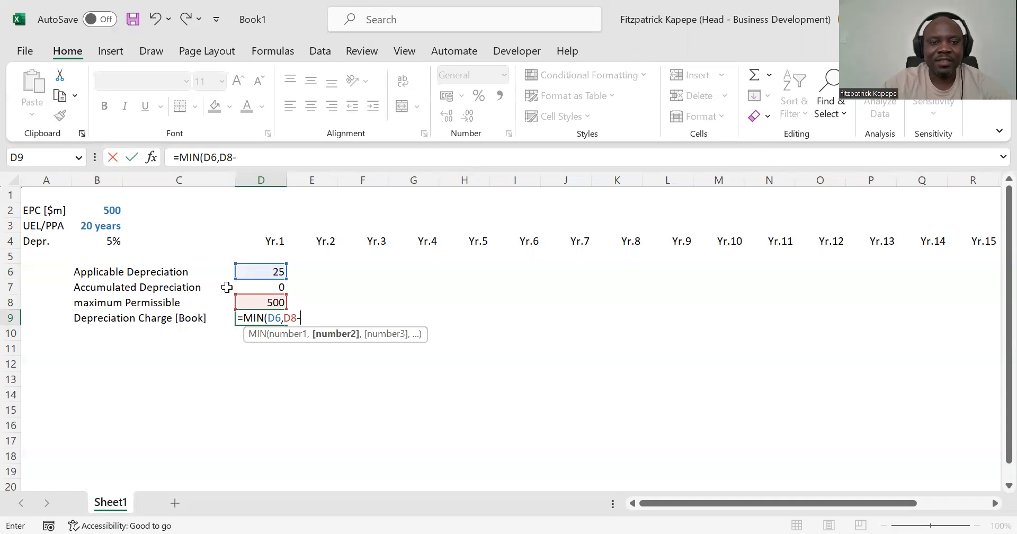
left_click(219, 285)
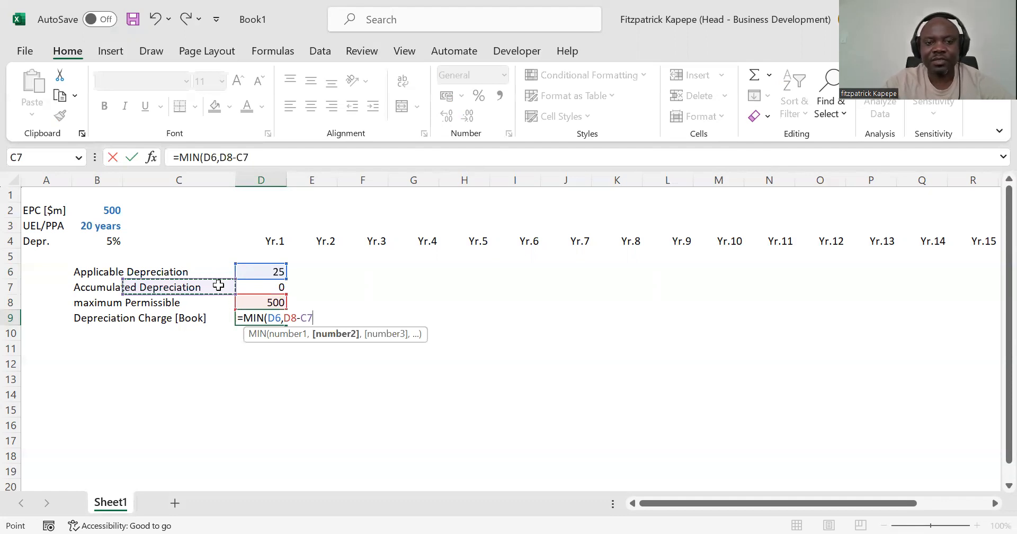
type(")")
key("Return")
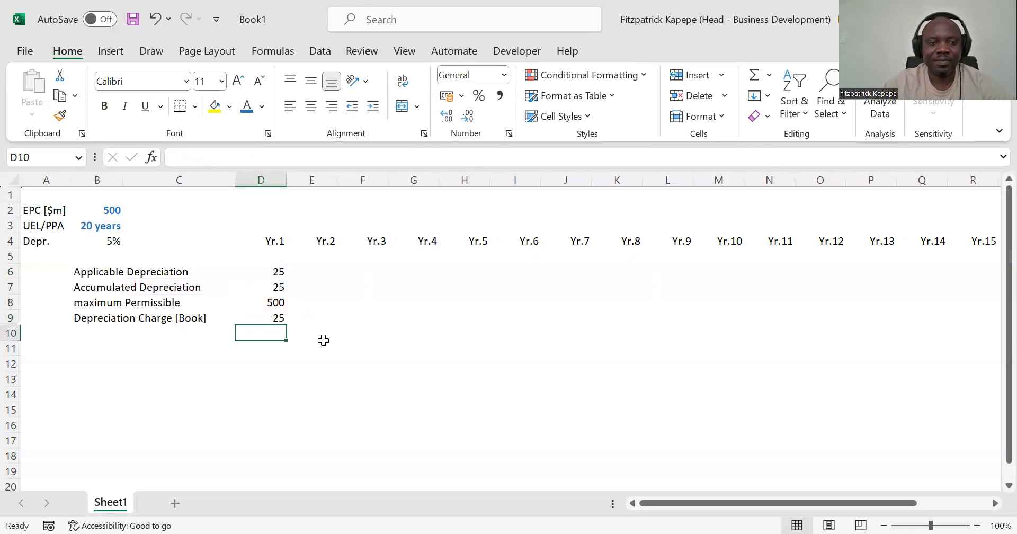
Step: Add the label Construction Period in A1 and auto-fit column A to its text
left_click(103, 351)
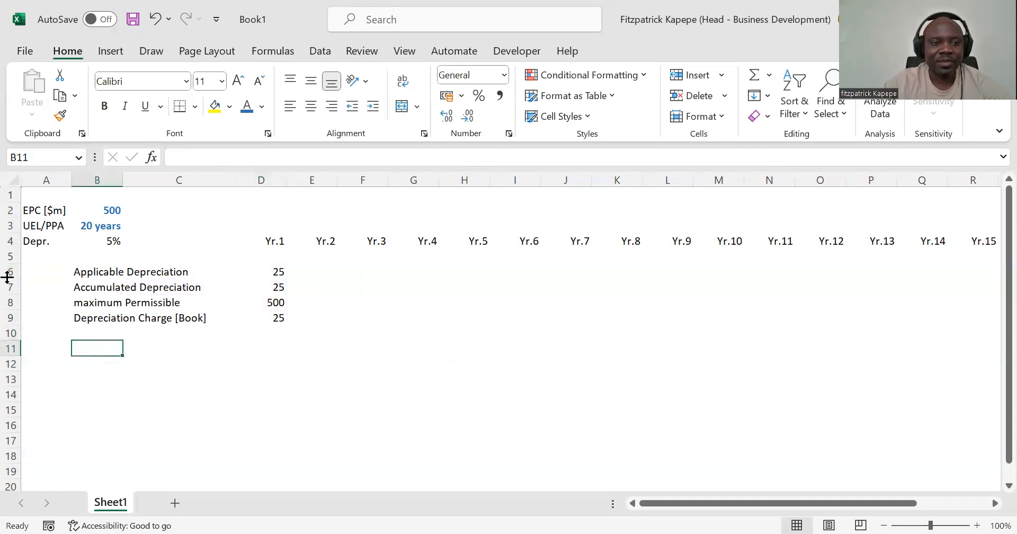
left_click(8, 271)
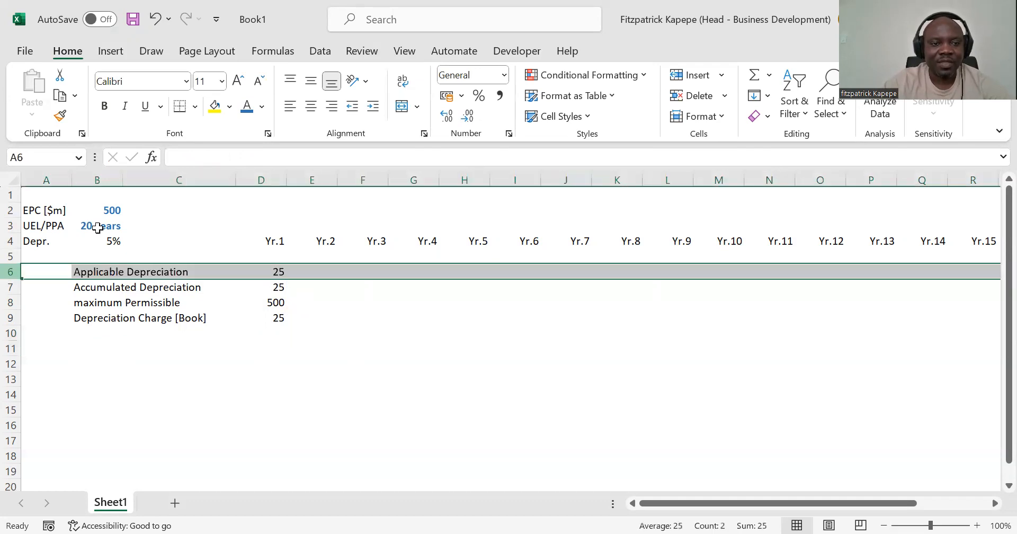
left_click(36, 198)
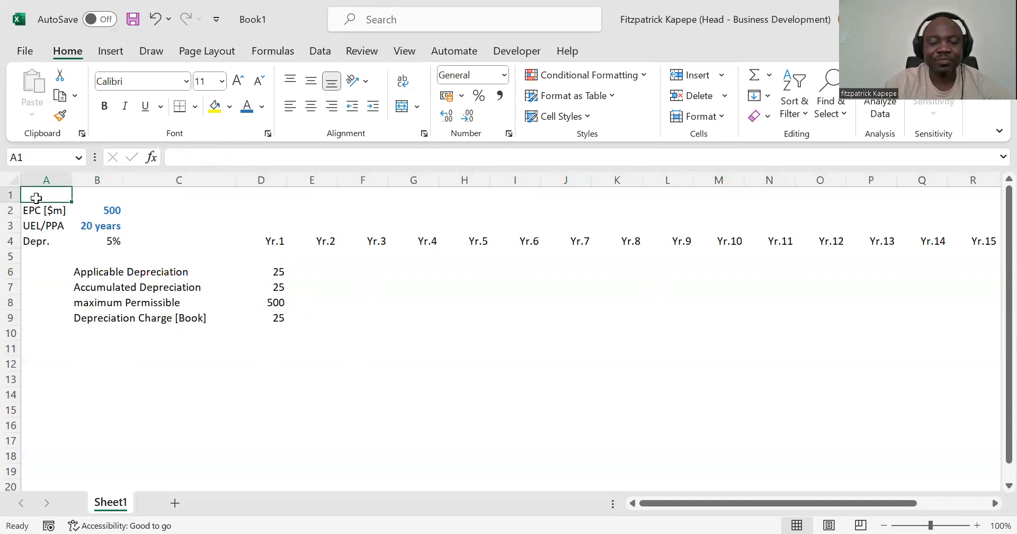
type("C")
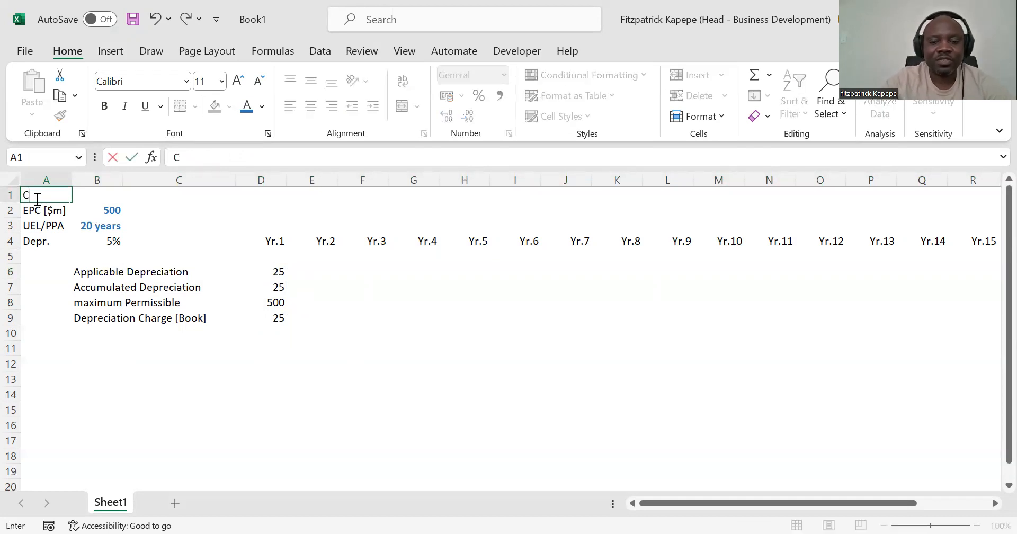
type("ontr")
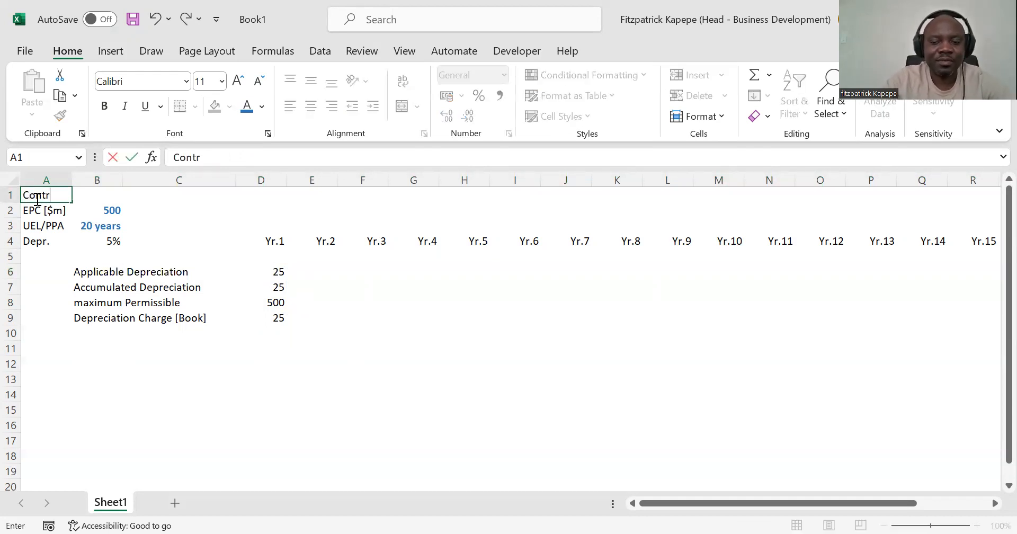
key("BackSpace")
key("BackSpace")
type("stru")
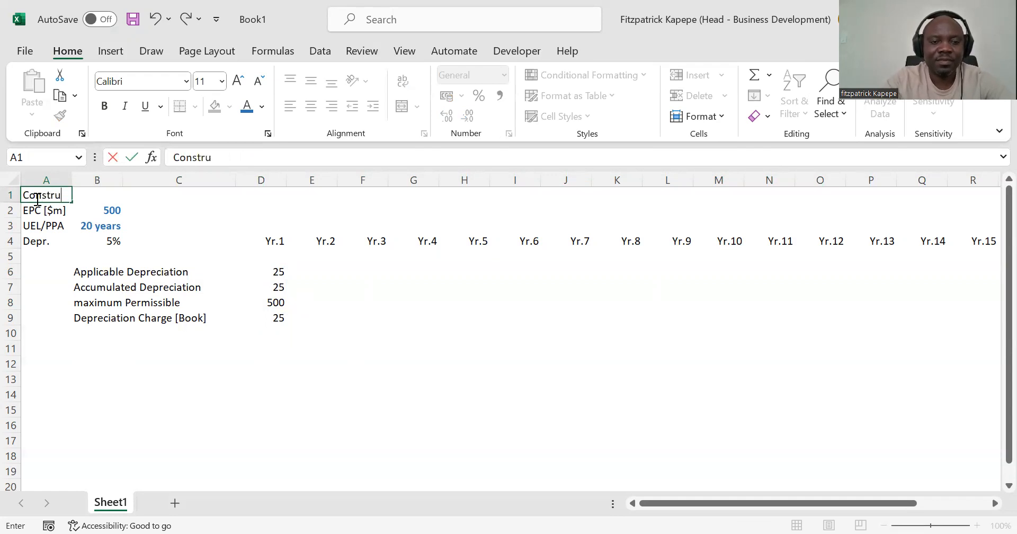
type("ction")
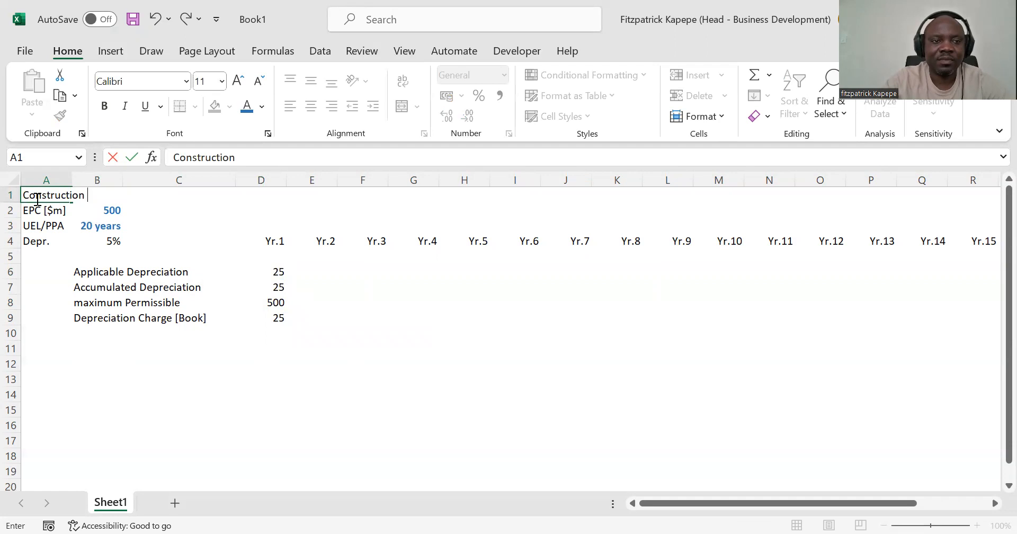
type(" P")
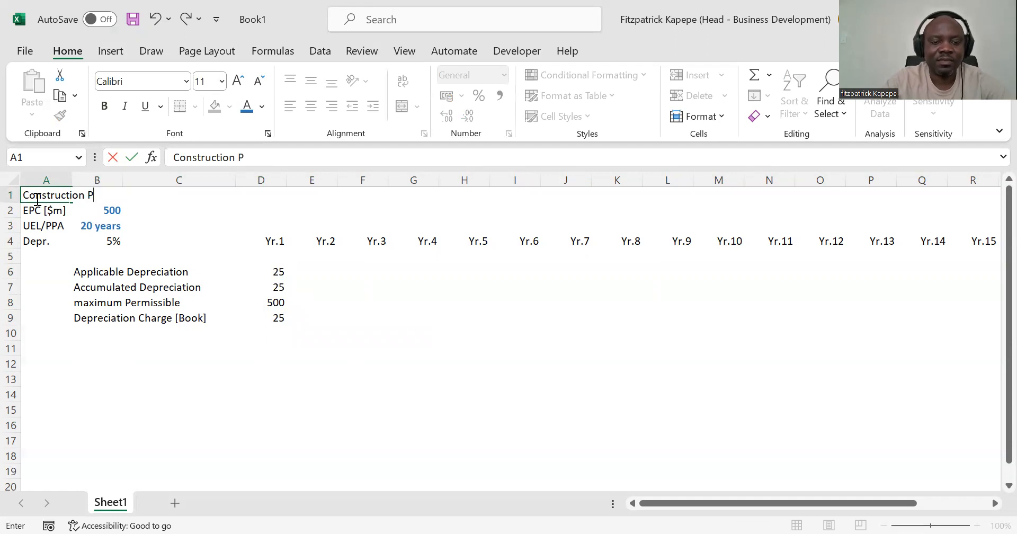
type("eriod")
key("Return")
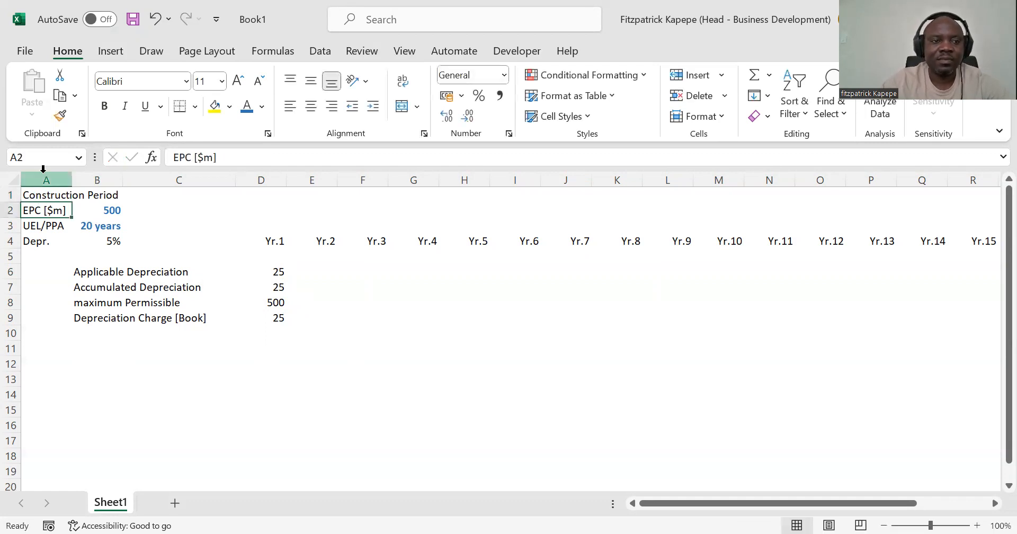
double_click(72, 181)
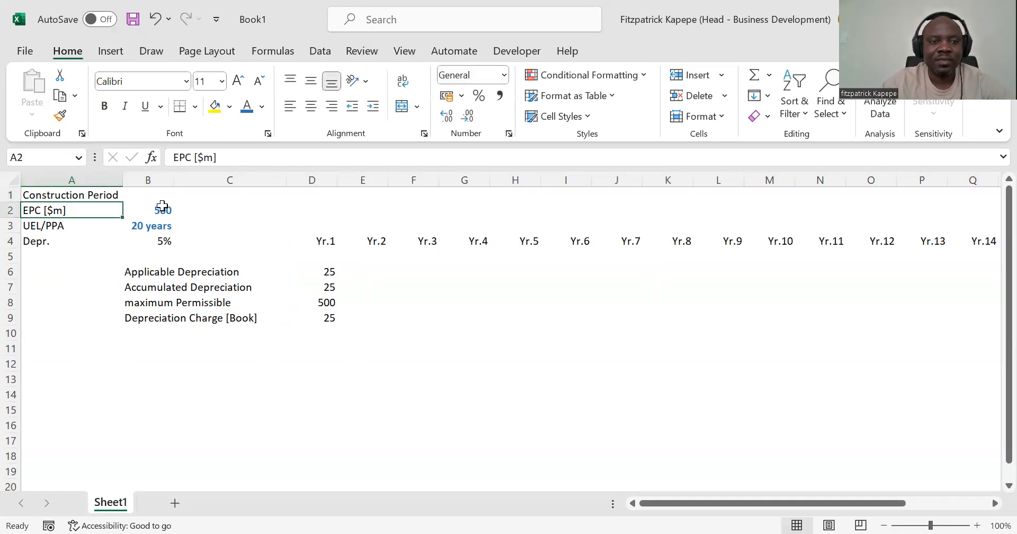
Step: Enter a construction period of 3 in B1 and copy the blue bold years formatting from B3 onto it
left_click(151, 195)
type("3")
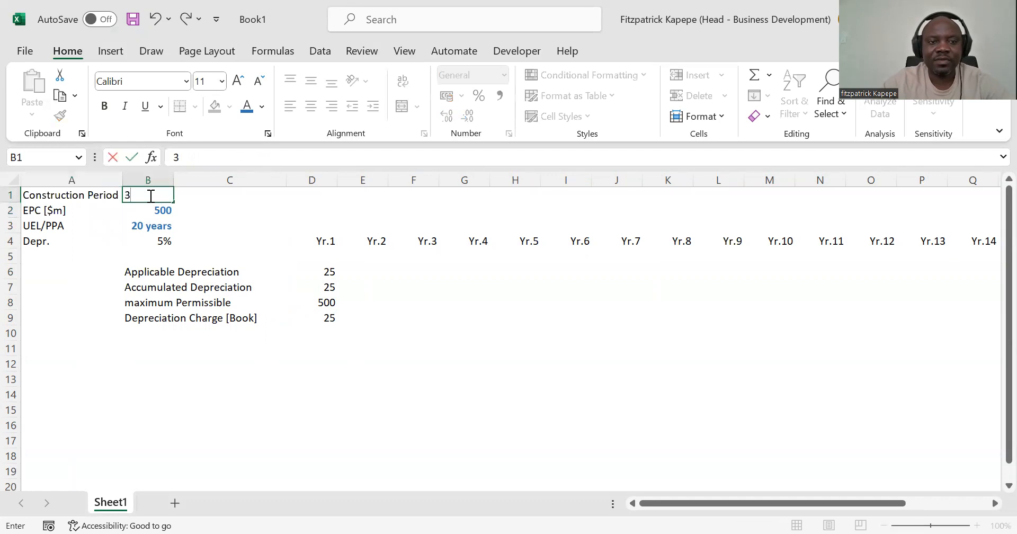
left_click(138, 227)
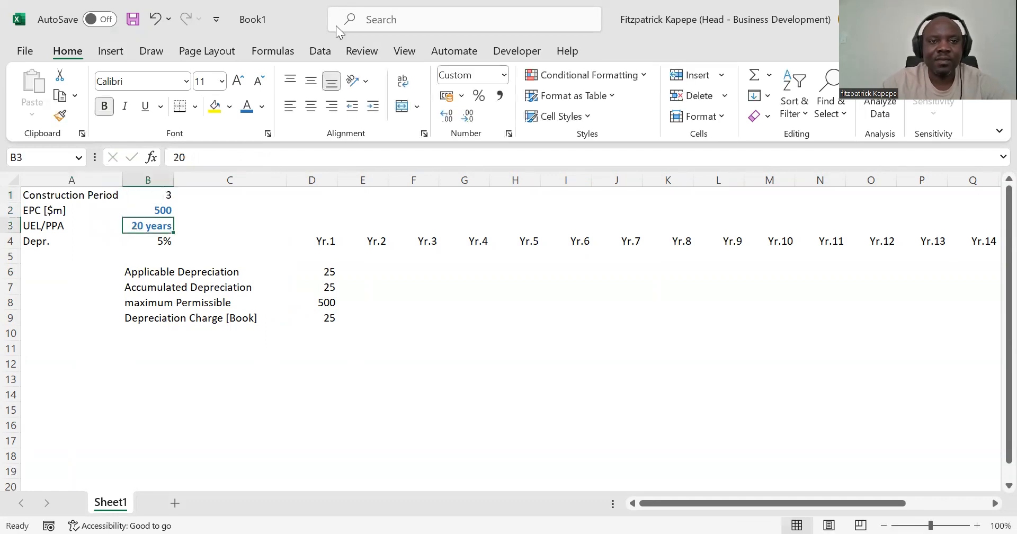
left_click(60, 116)
left_click(147, 195)
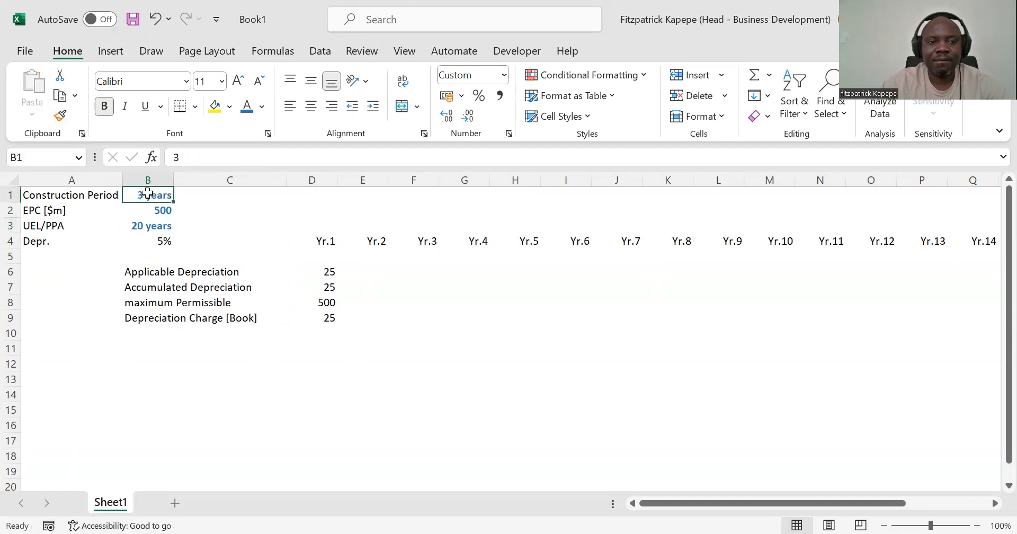
left_click(166, 359)
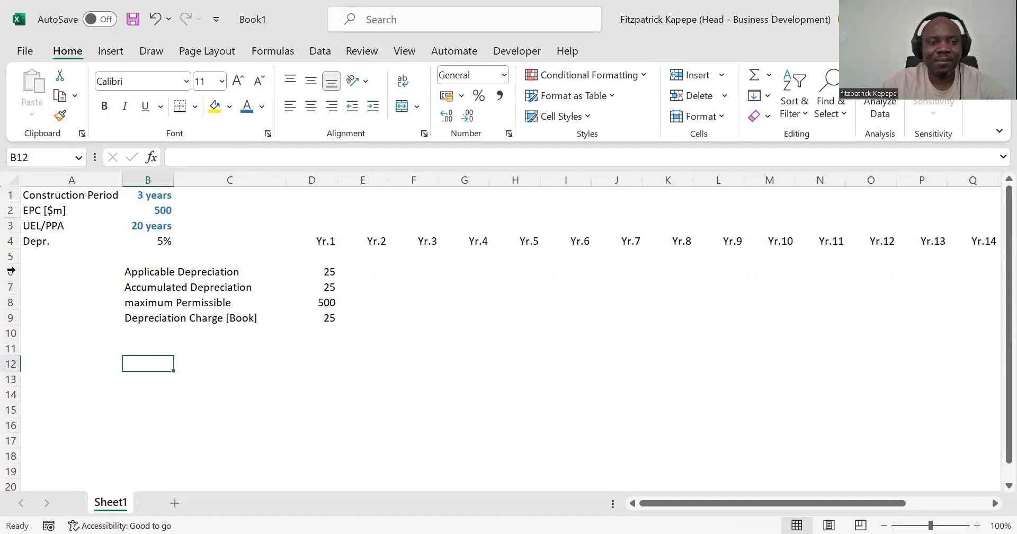
Step: Insert two blank rows above Applicable Depreciation and label B6 Operation Flag
left_click(11, 272)
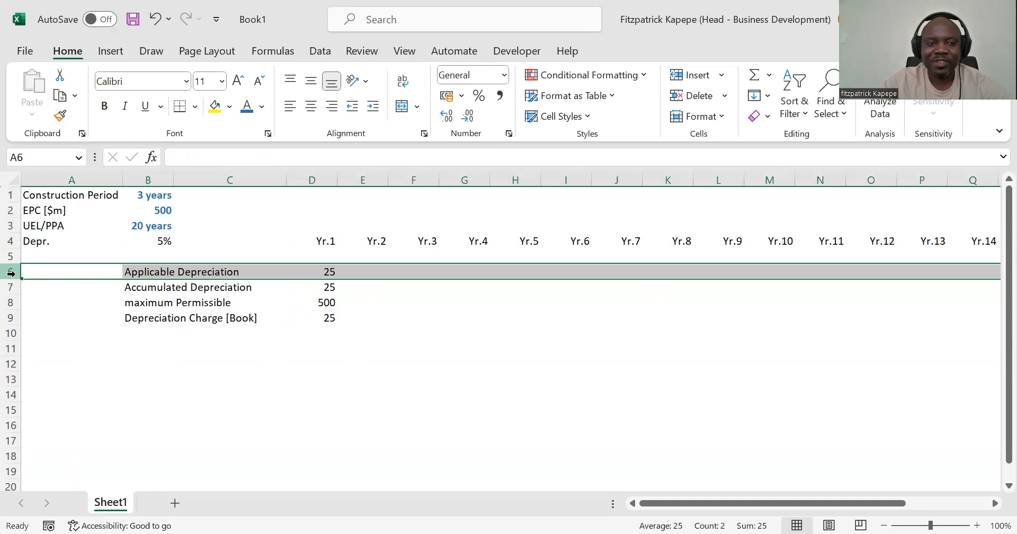
key("ctrl+shift+plus")
key("ctrl+shift+plus")
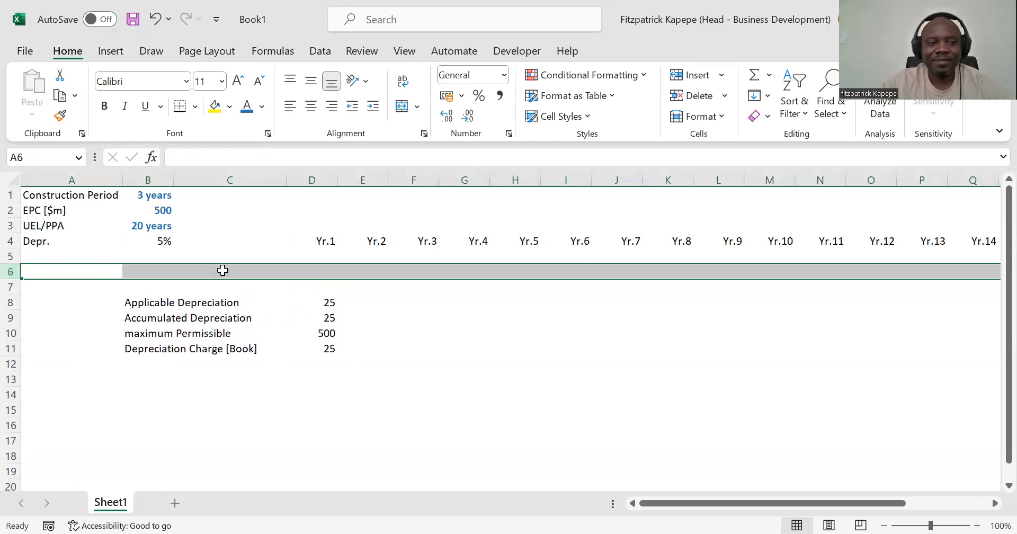
left_click(162, 270)
type("Operation Flag")
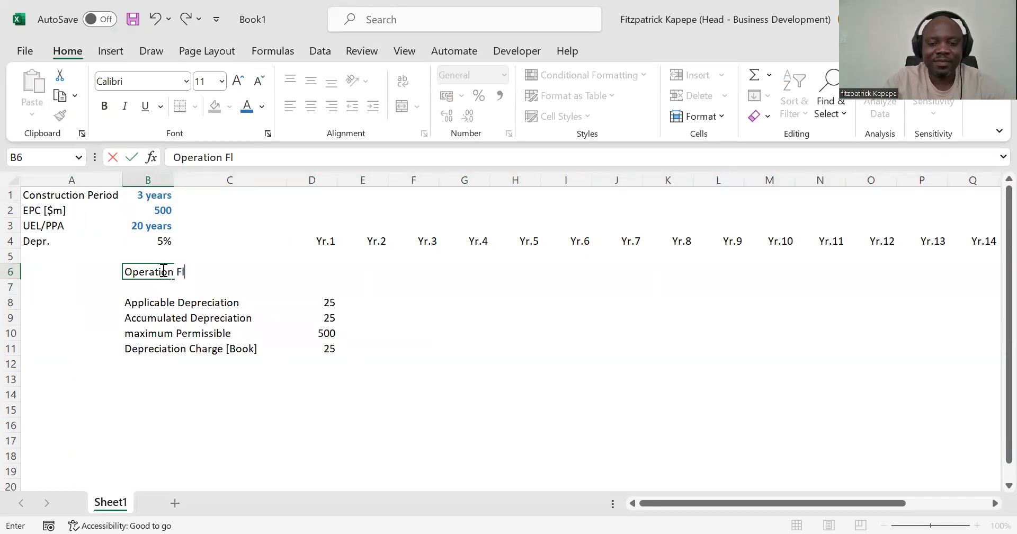
key("Right")
key("Right")
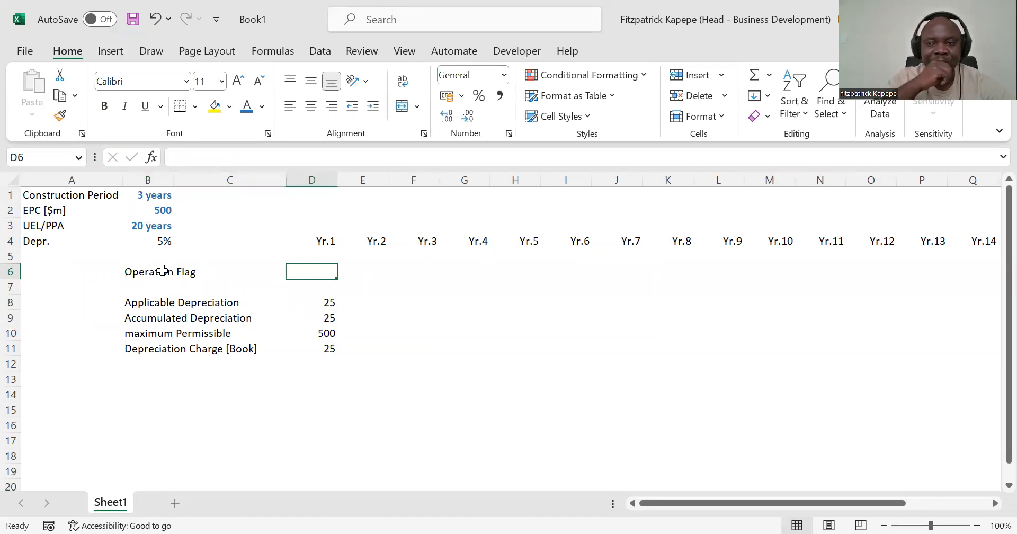
Step: Calculate the Yr.1 Operation Flag in D6 with the formula =IF($B$1>=D4,0,1)
type("=")
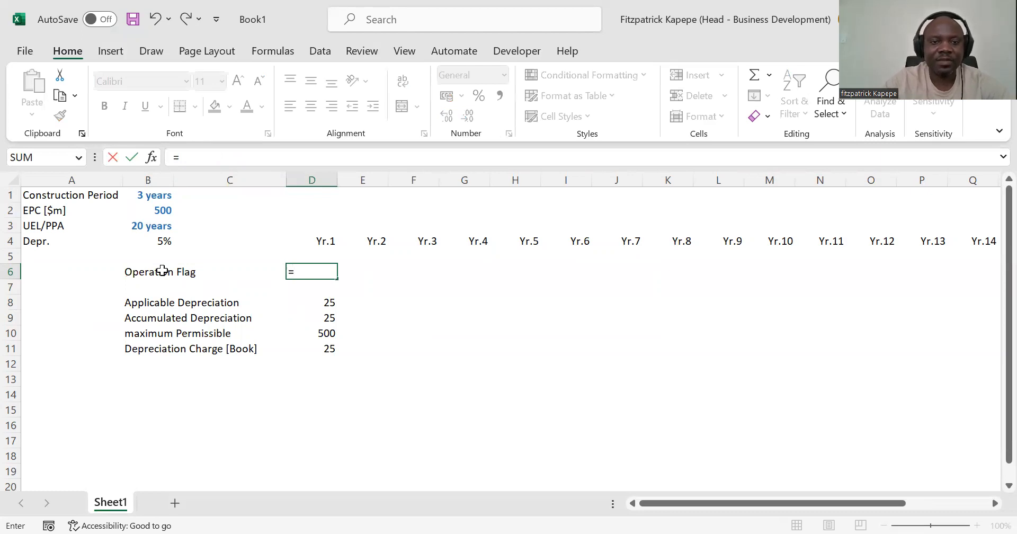
type("IF(")
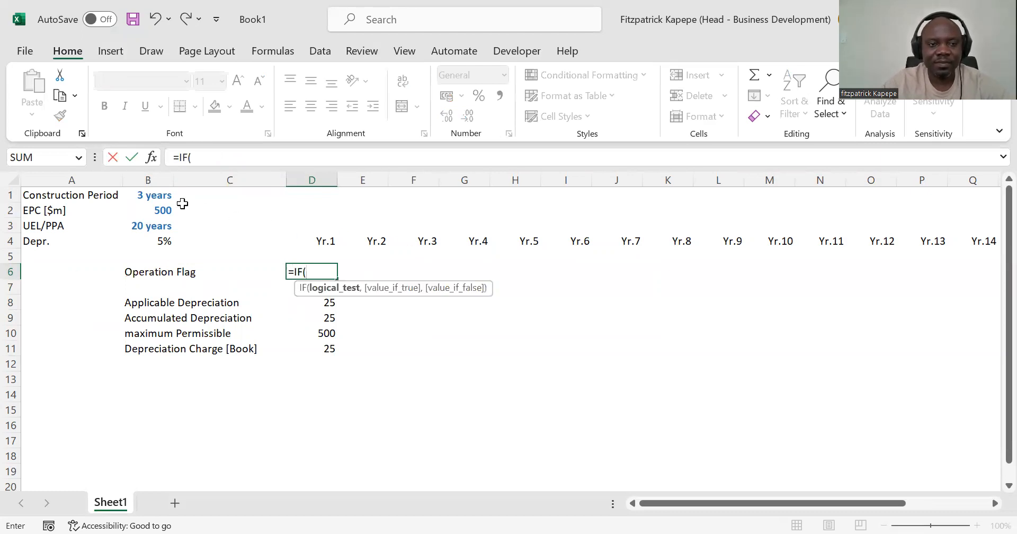
left_click(151, 195)
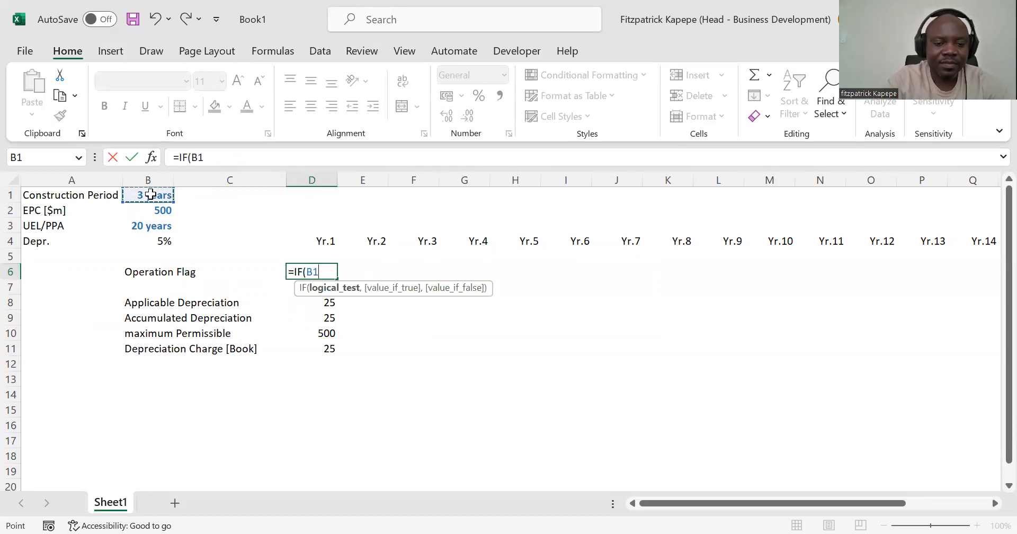
key("F4")
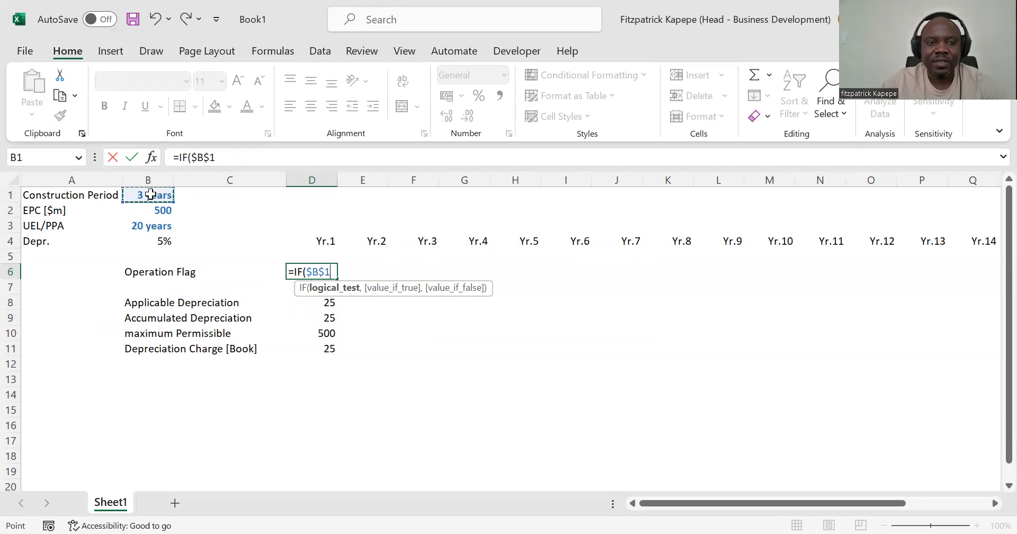
type(">")
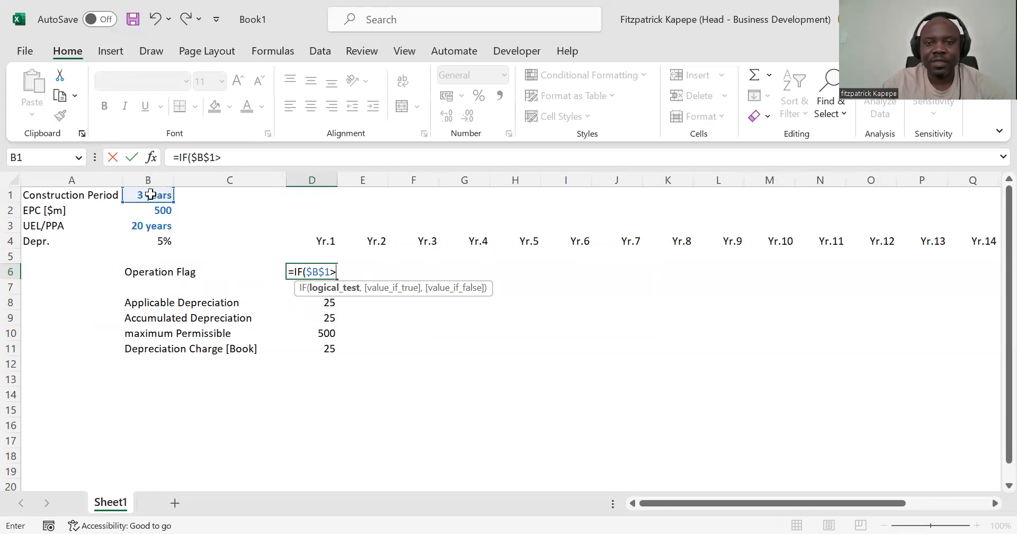
left_click(322, 242)
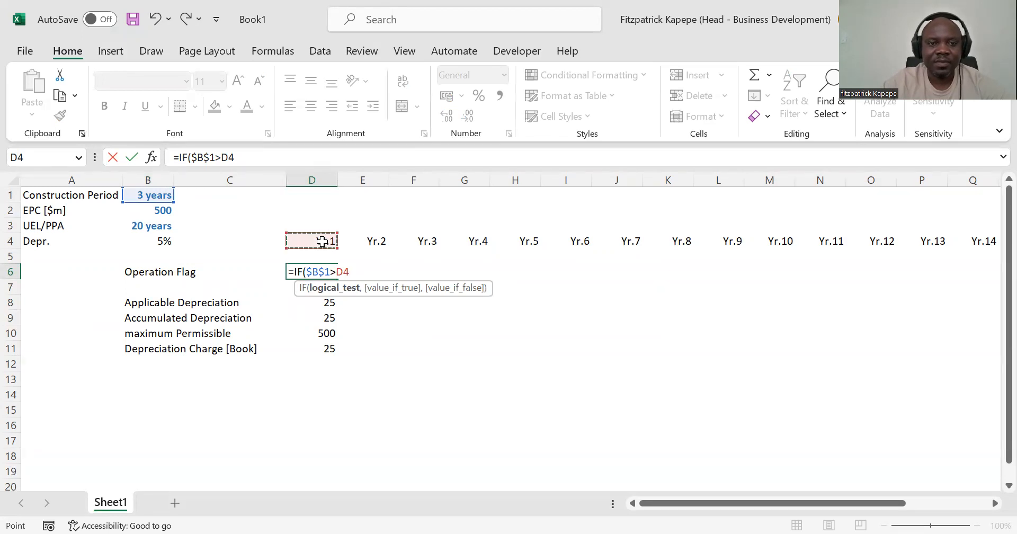
type(",0")
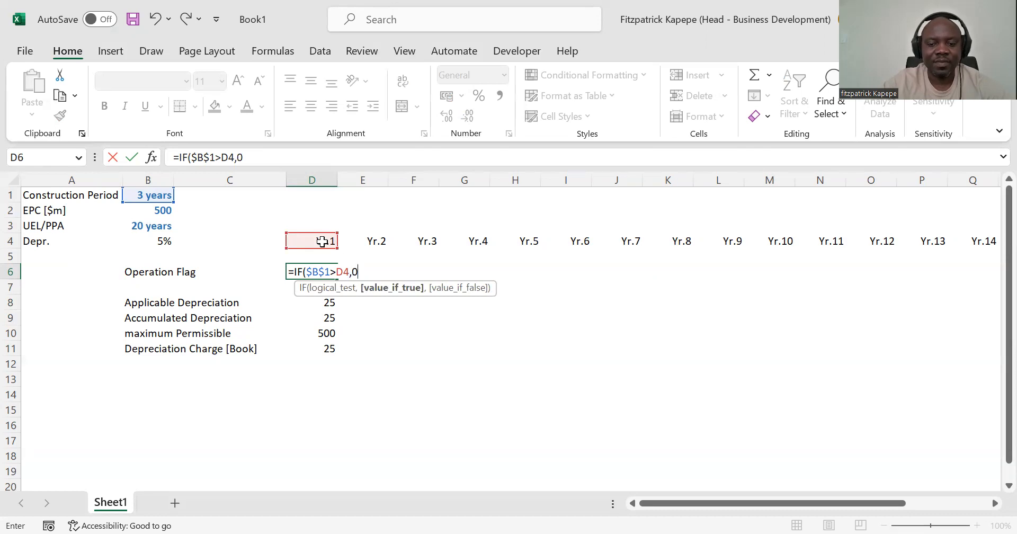
type(",")
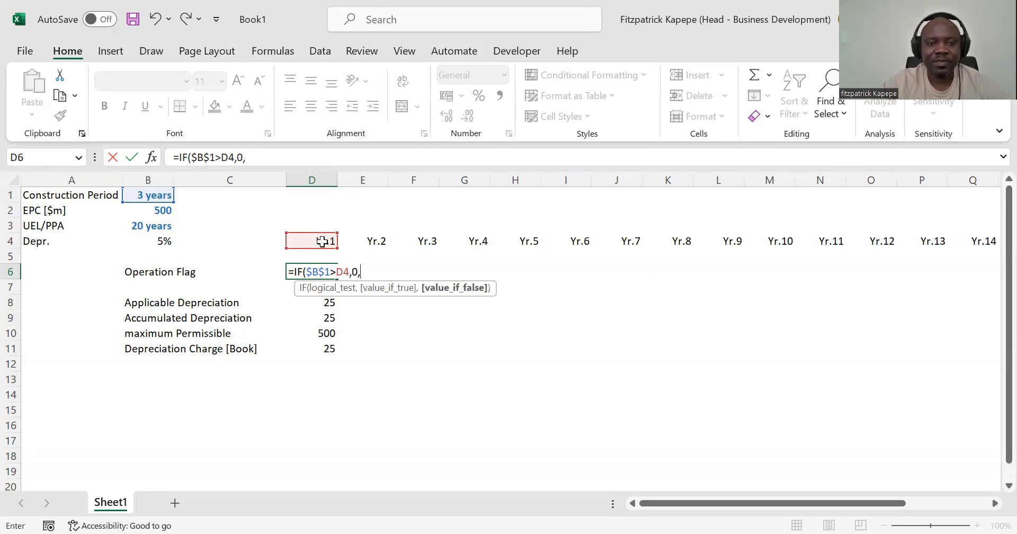
type("1")
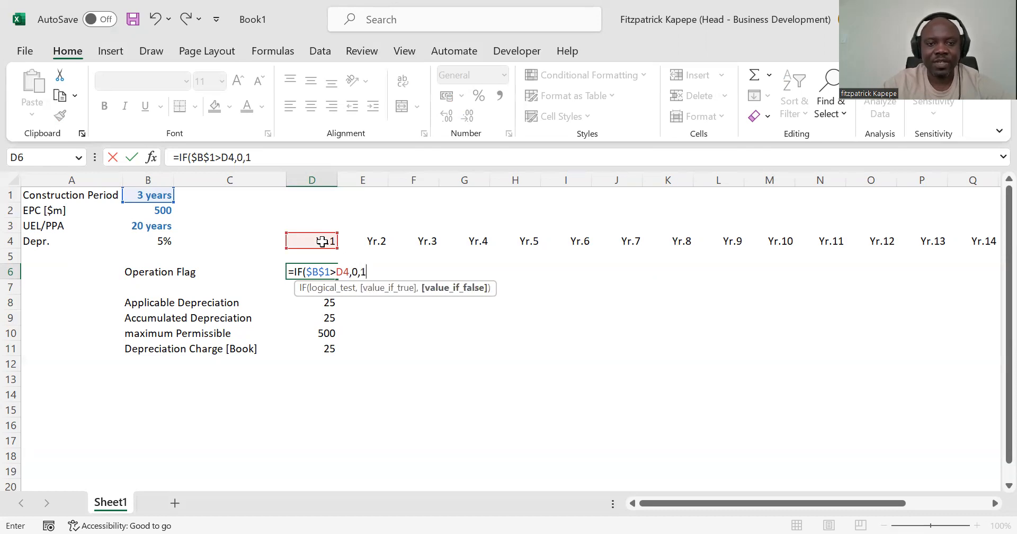
left_click(339, 272)
type("=")
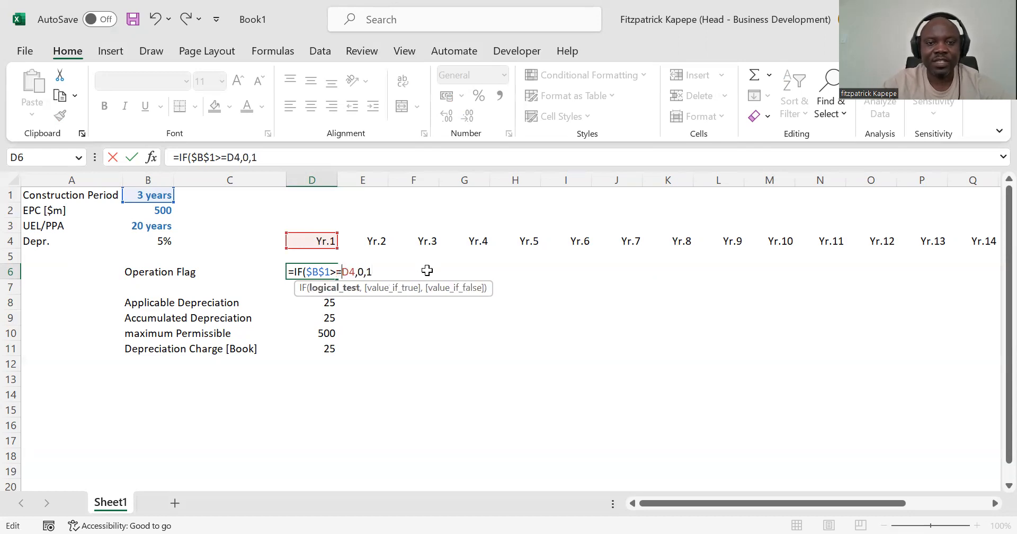
left_click(373, 274)
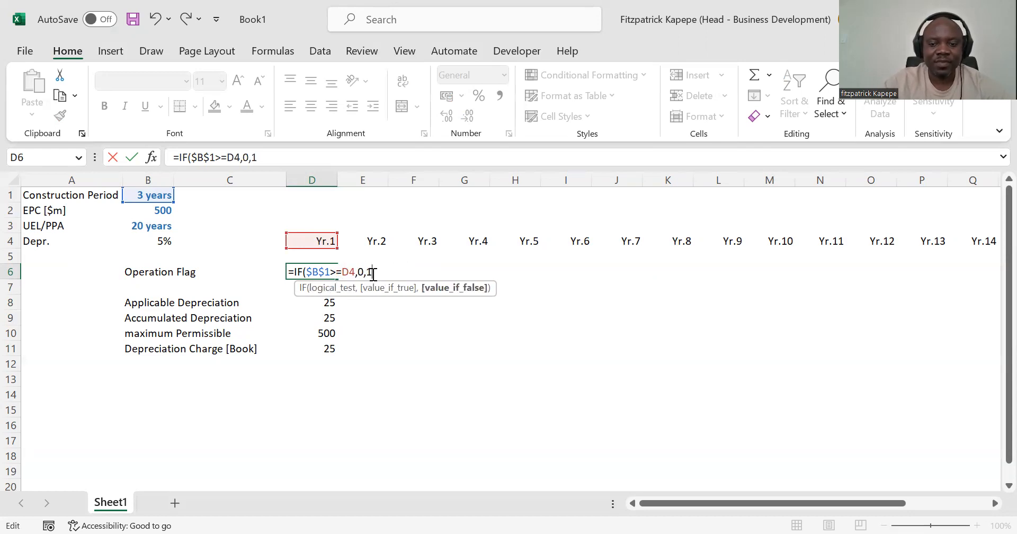
type(")")
key("Return")
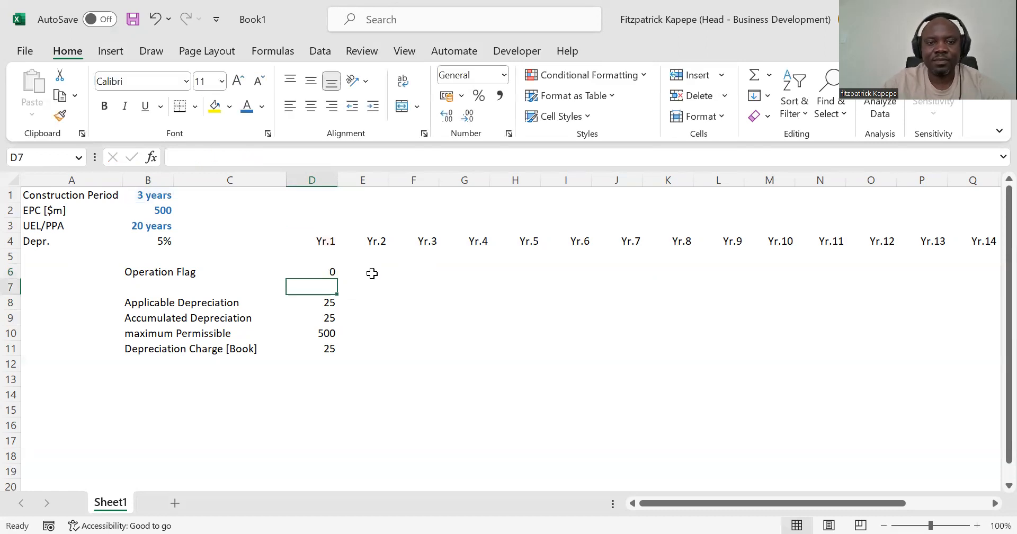
Step: Fill the Yr.1 Operation Flag formula across to Yr.4, covering D6:G6
left_click(321, 271)
key("shift+Right")
key("shift+Right")
key("shift+Right")
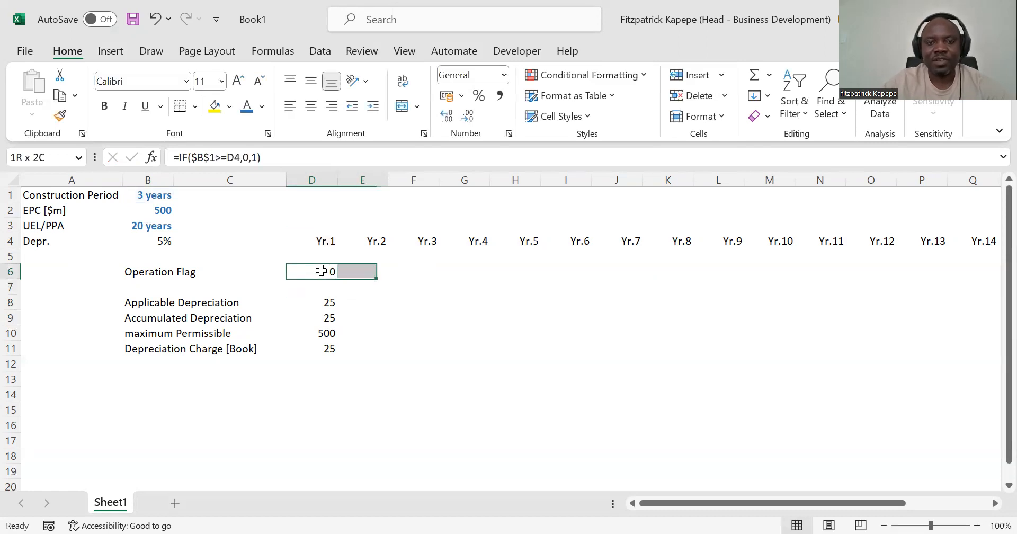
key("ctrl+r")
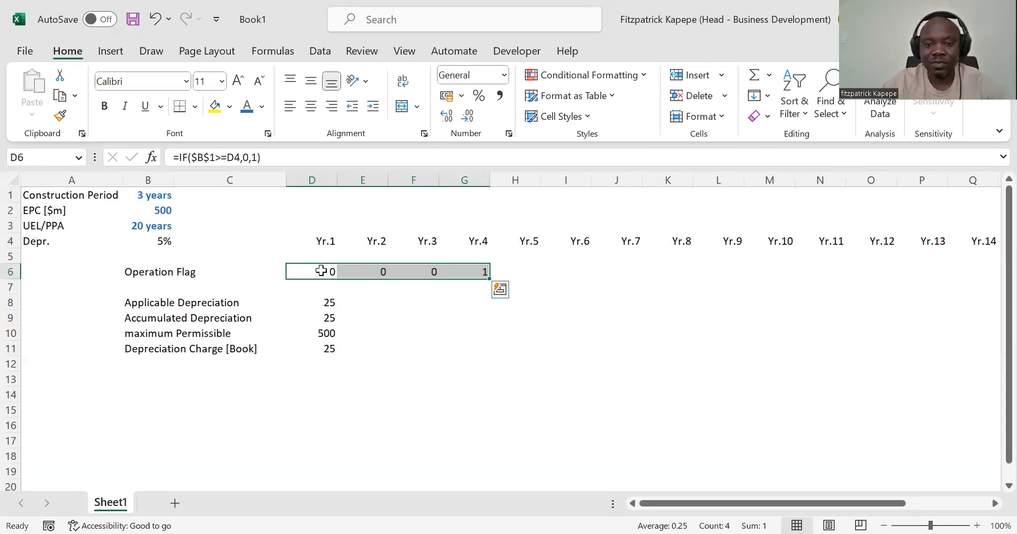
Step: Check the Operation Flag row against the timeline for Yr.1 to Yr.4
key("Down")
key("Down")
key("Down")
key("Up")
key("Up")
key("Up")
key("Up")
key("Down")
key("Down")
key("Up")
key("Up")
key("Down")
key("Down")
key("Up")
key("Right")
key("Right")
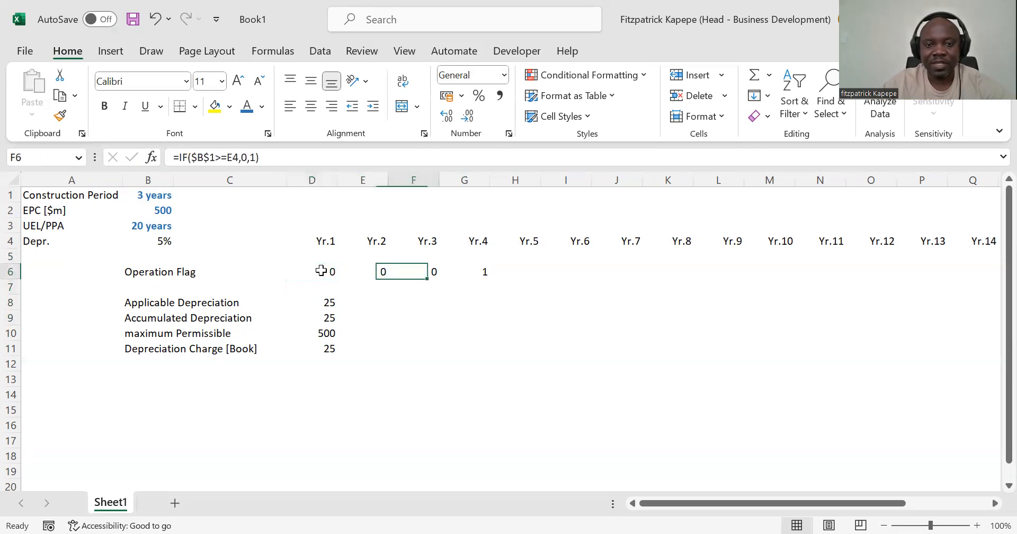
key("Right")
key("Right")
key("Right")
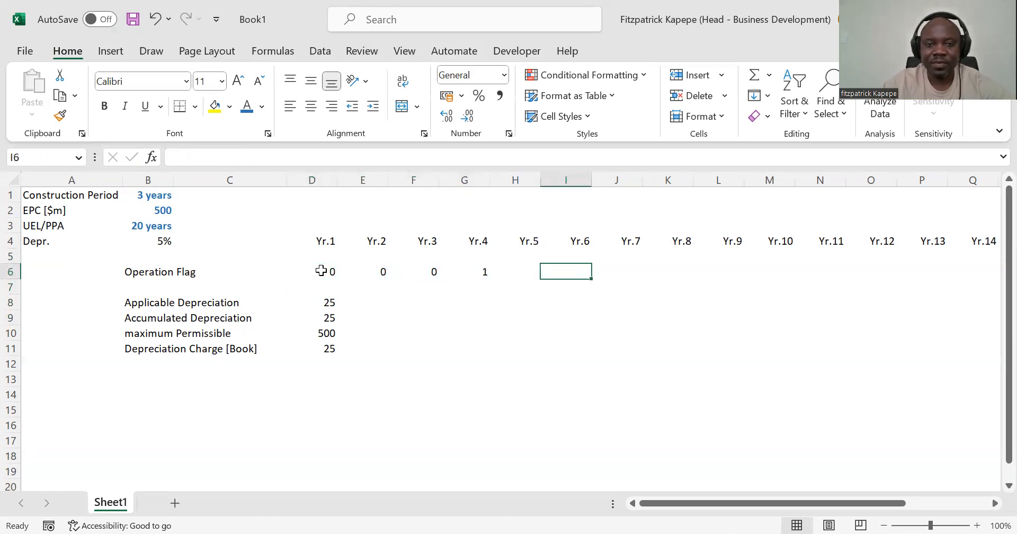
key("Left")
key("Left")
key("Left")
key("Left")
key("Left")
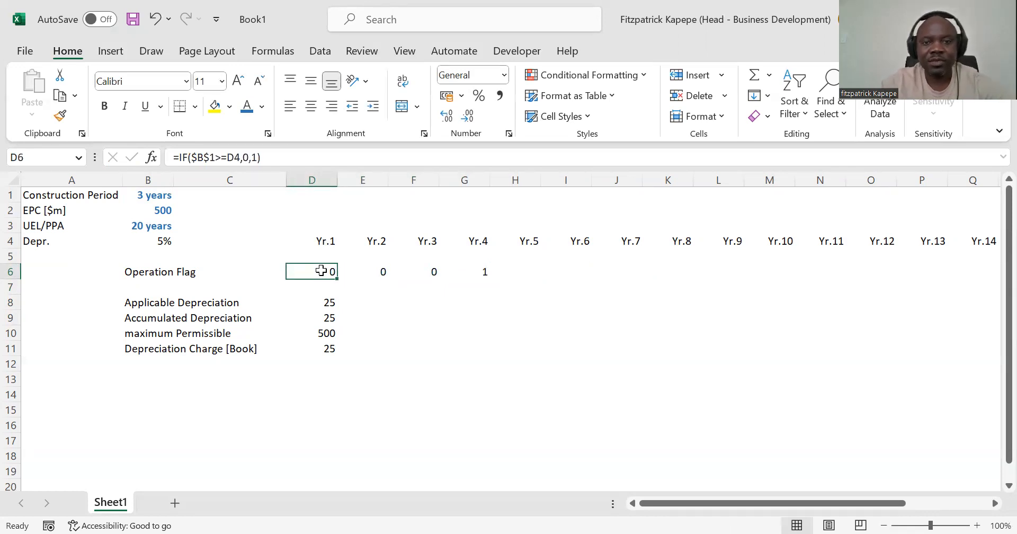
Step: Begin a custom number format for the Yr.1 Operation Flag in D6, replacing General with the code "Yes";"No"
key("ctrl+1")
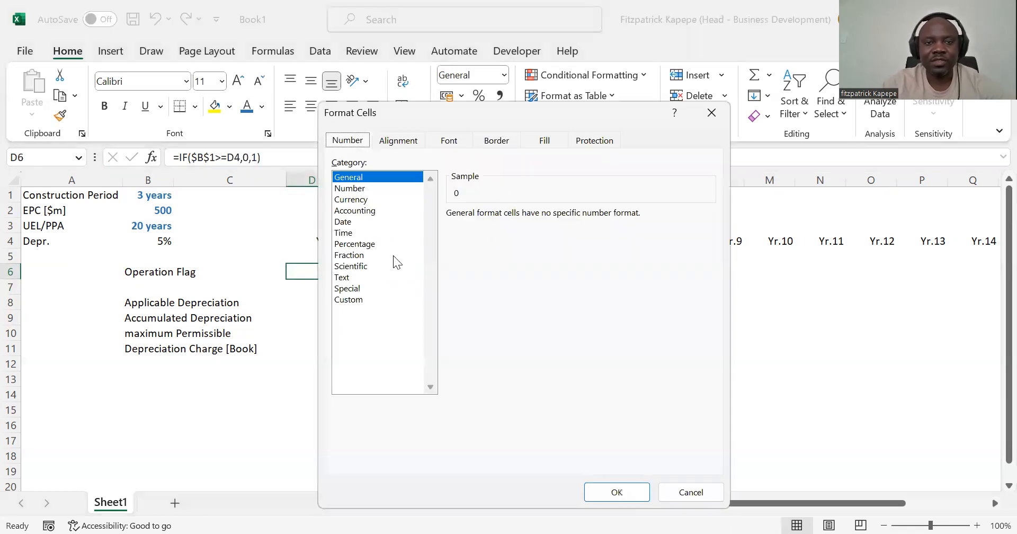
left_click(358, 300)
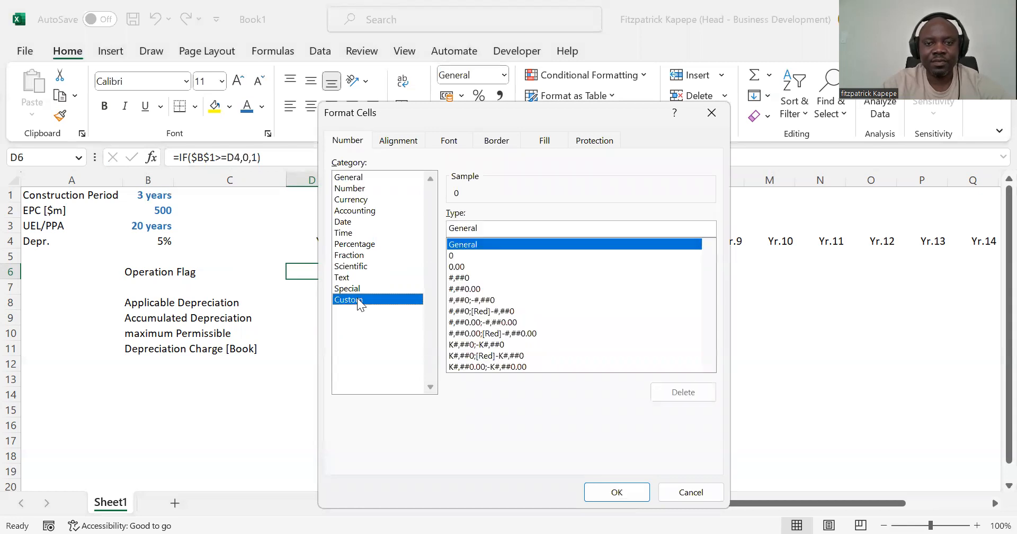
left_click(484, 229)
key("BackSpace")
key("BackSpace")
key("BackSpace")
key("BackSpace")
key("BackSpace")
key("BackSpace")
key("BackSpace")
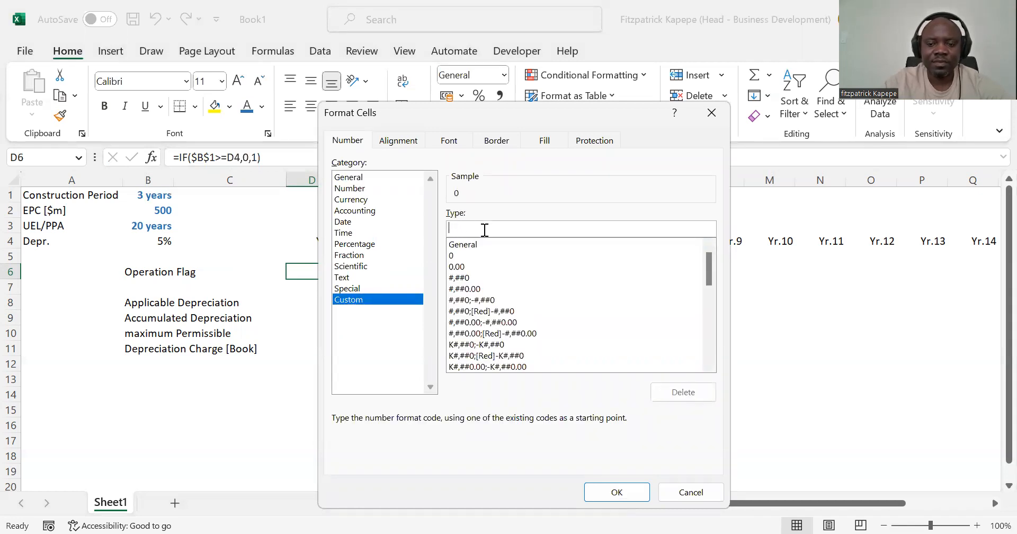
type("\"\"")
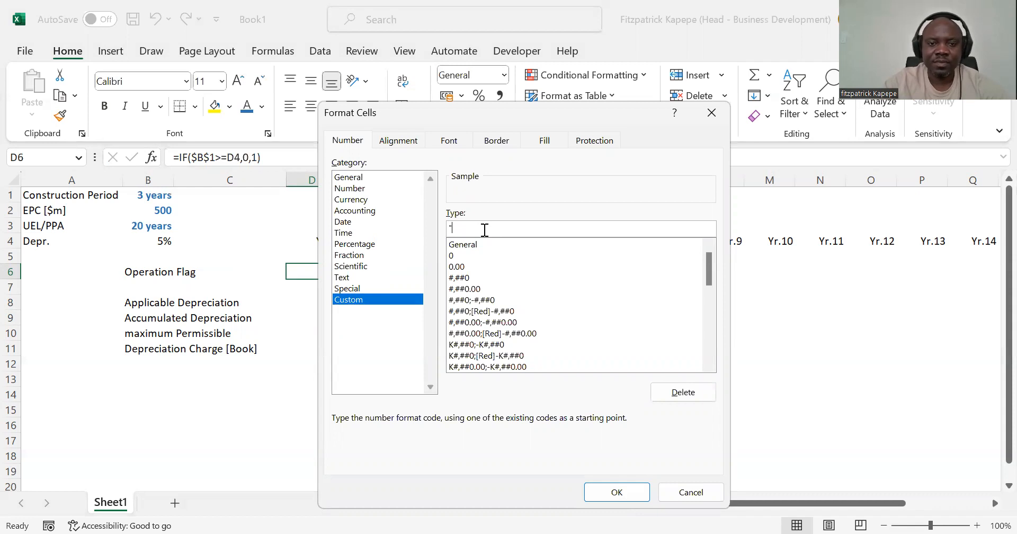
type("Y")
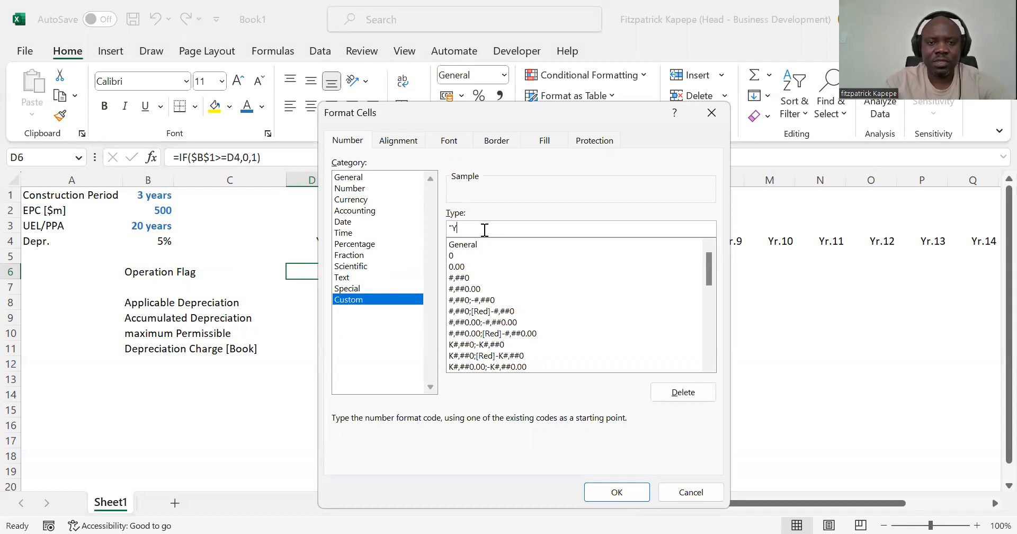
type("es\"\"")
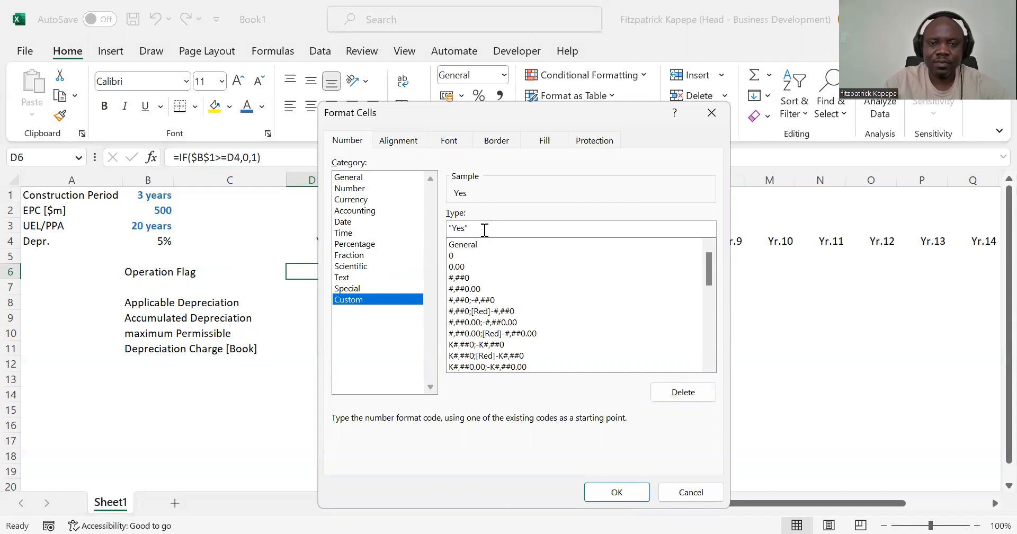
type(";\"\"")
type("No")
type("\"\"")
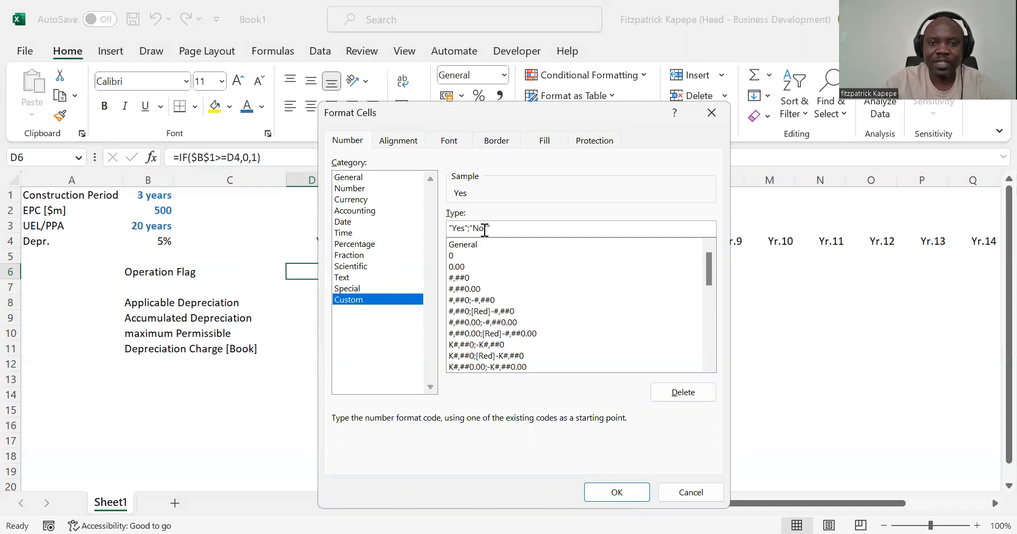
type(";")
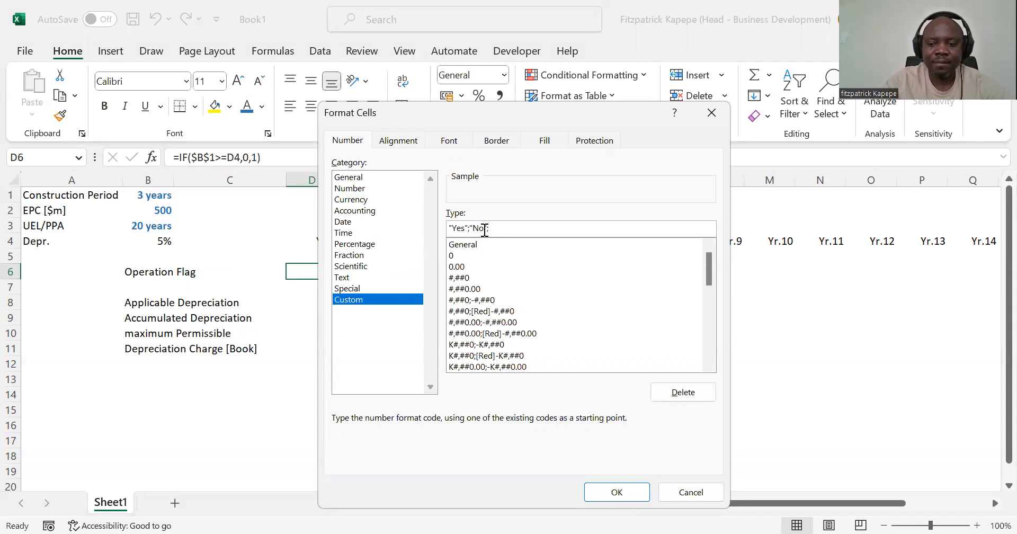
type("\"\"Ye")
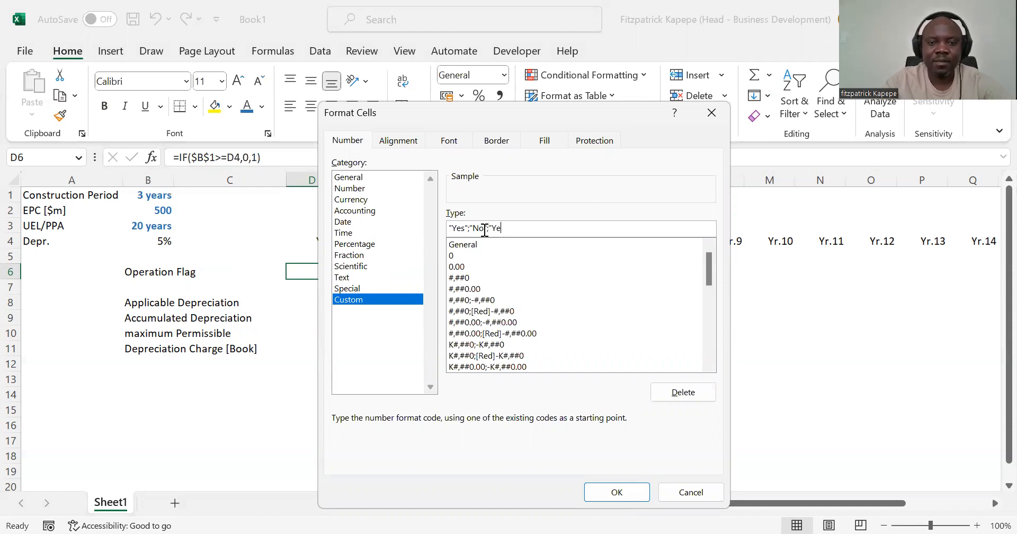
type("s")
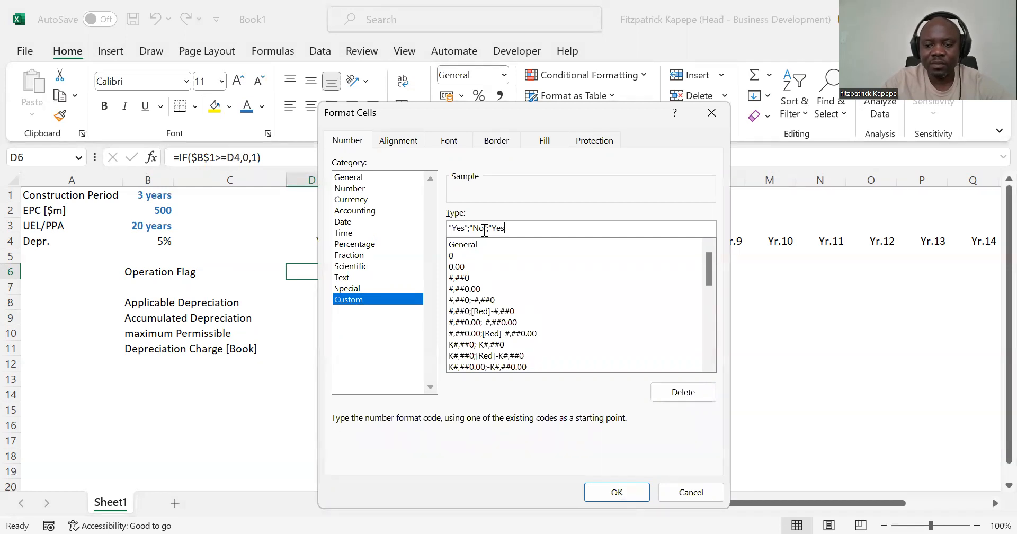
type("\"")
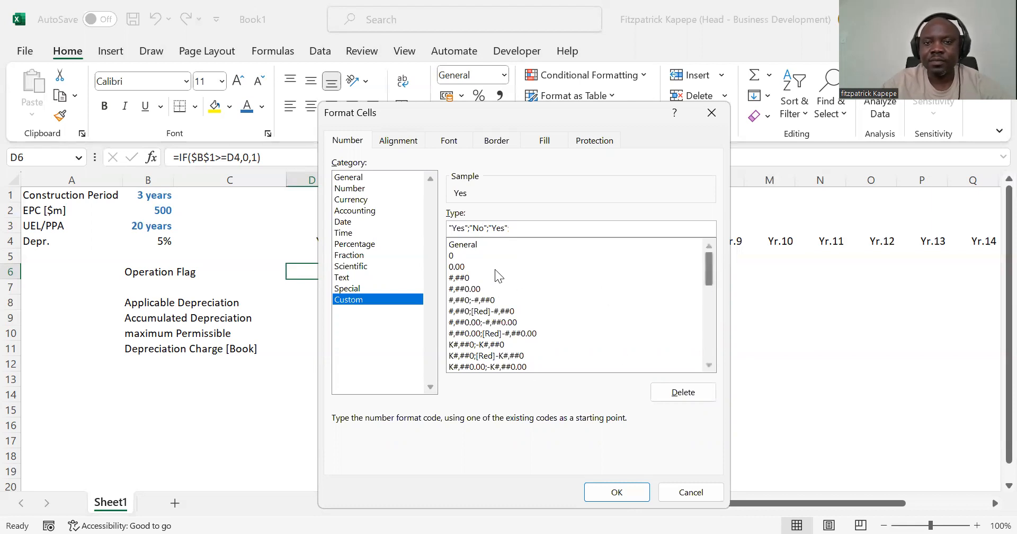
Step: Swap the first two sections of the custom format code so it reads "No";"Yes";"Yes"
left_click(465, 229)
key("BackSpace")
key("BackSpace")
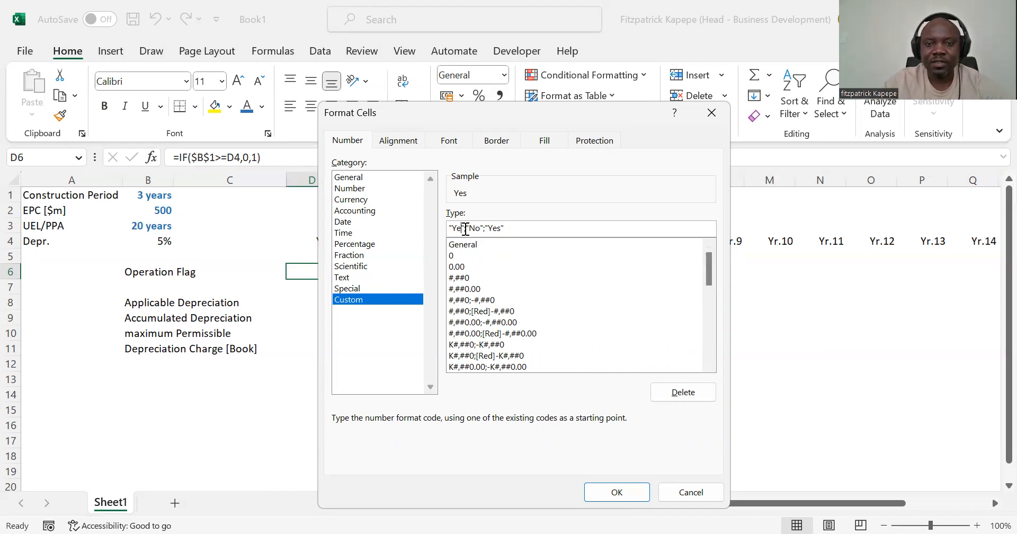
key("BackSpace")
type("No")
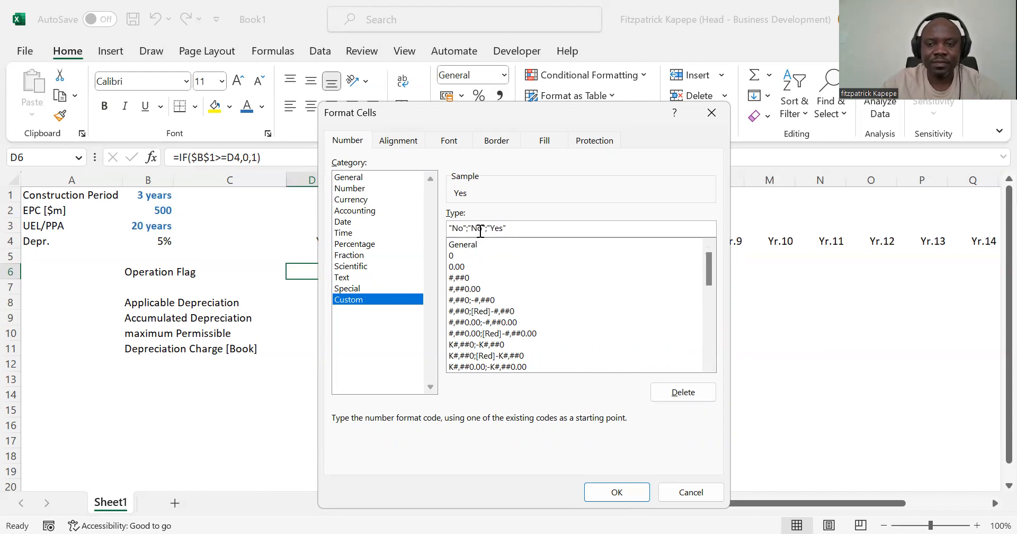
key("BackSpace")
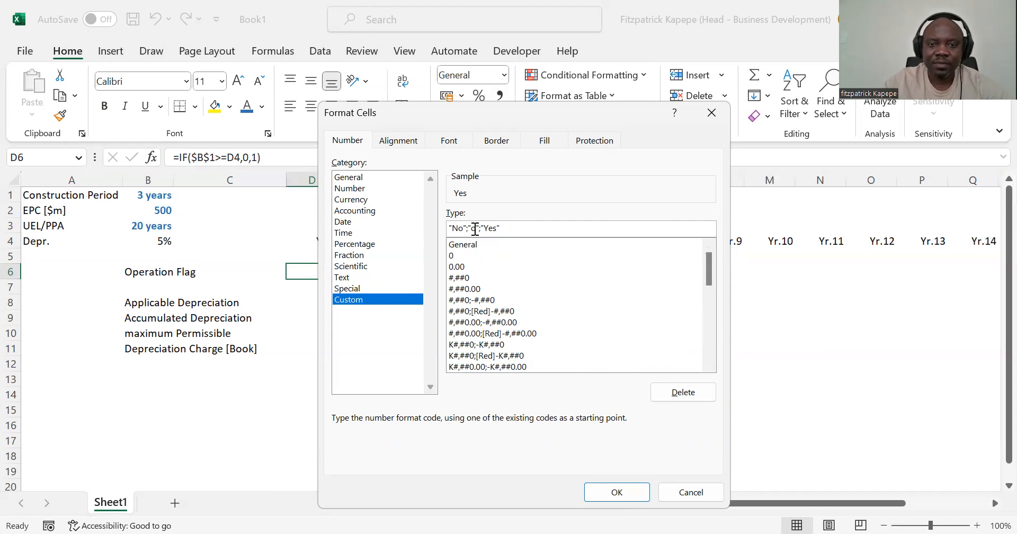
key("Delete")
type("Yes")
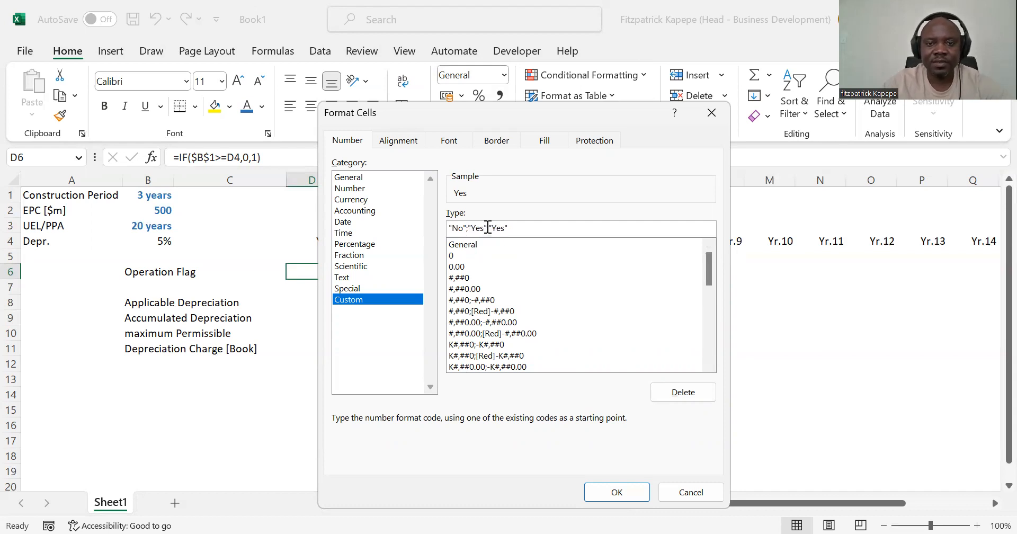
key("BackSpace")
key("BackSpace")
type("es")
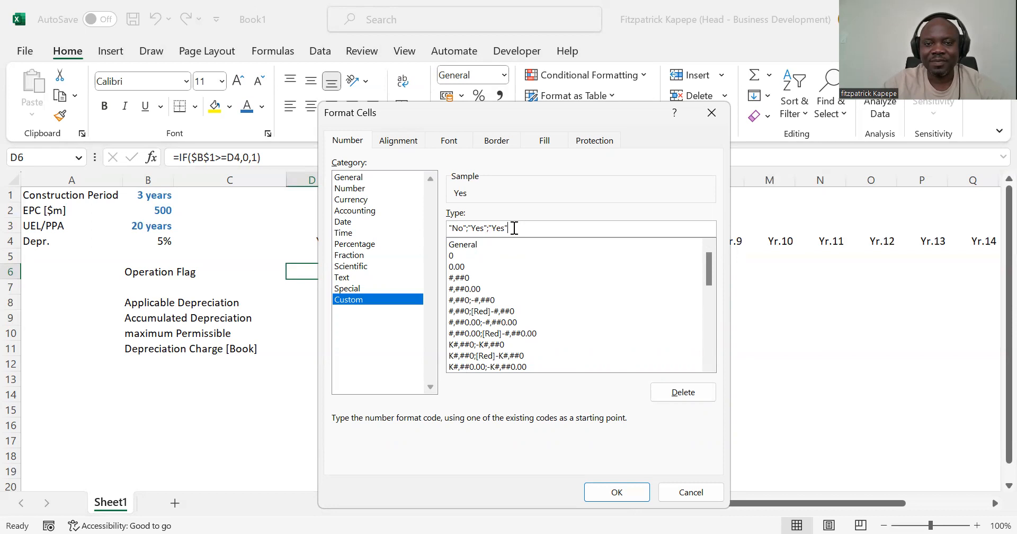
Step: Clear the custom format code for D6 and re-enter its first two sections as "Yes";"No"
key("BackSpace")
key("BackSpace")
key("BackSpace")
key("BackSpace")
key("BackSpace")
key("BackSpace")
key("BackSpace")
key("BackSpace")
key("BackSpace")
key("BackSpace")
key("BackSpace")
key("BackSpace")
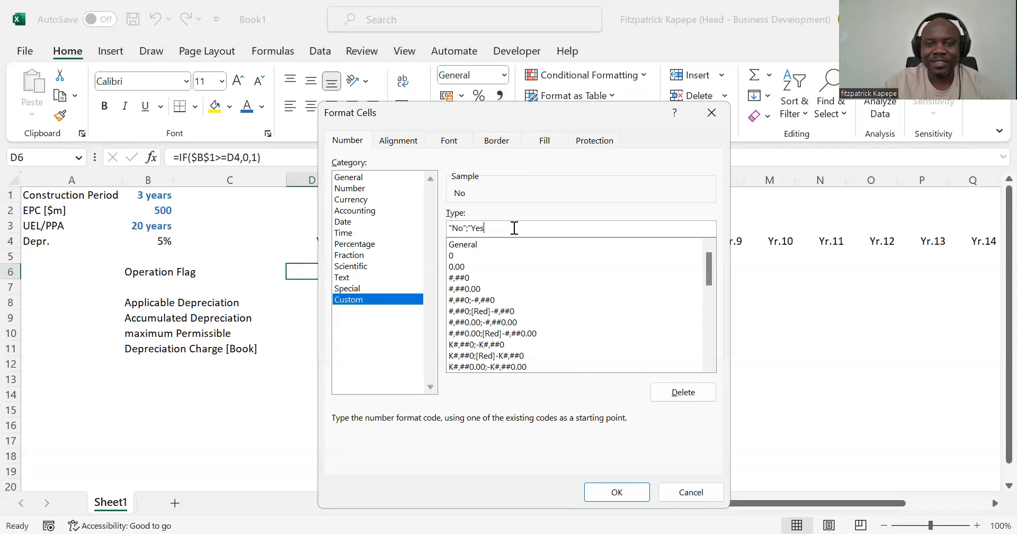
key("BackSpace")
key("BackSpace")
key("BackSpace")
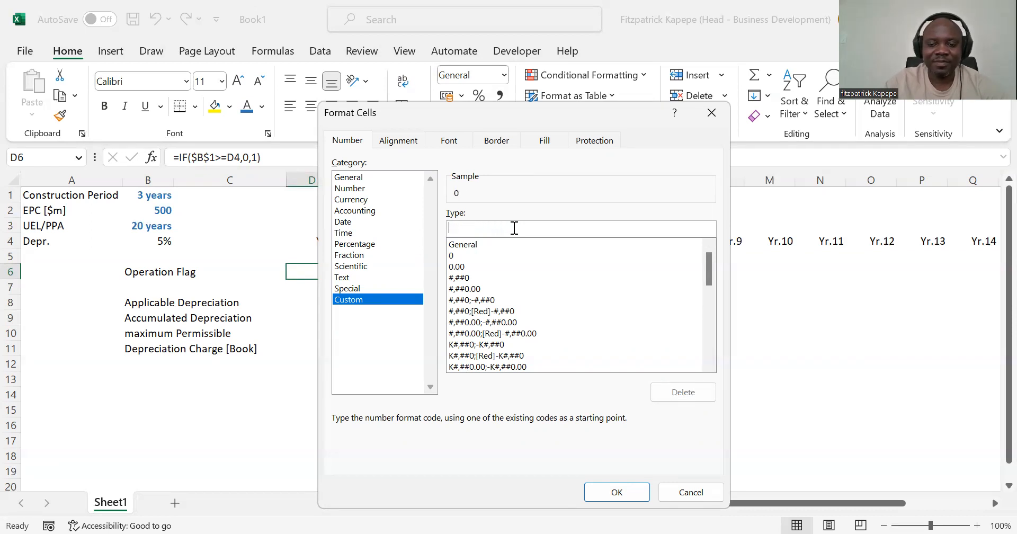
type("\"\"Yes\"")
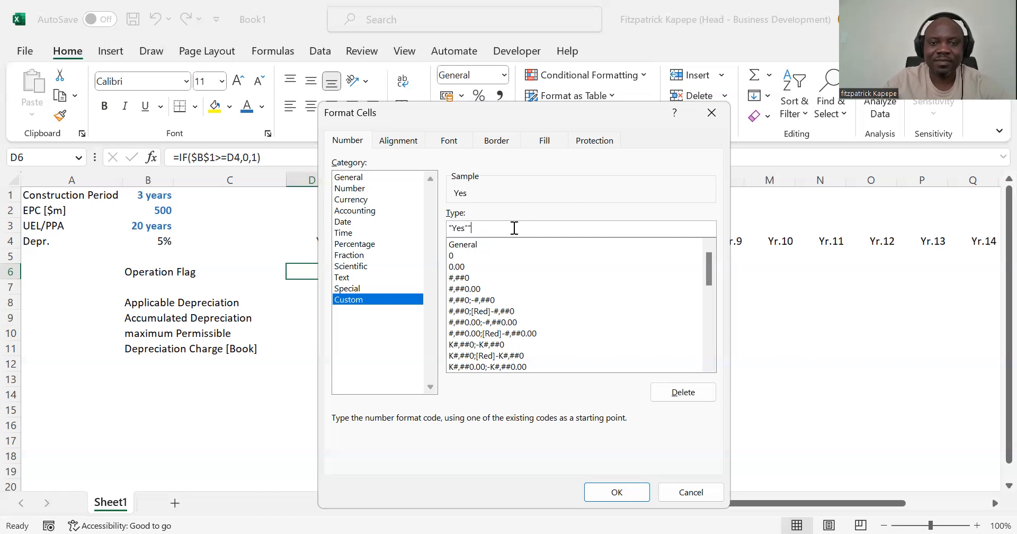
type(";\"\"")
key("Left")
type("No")
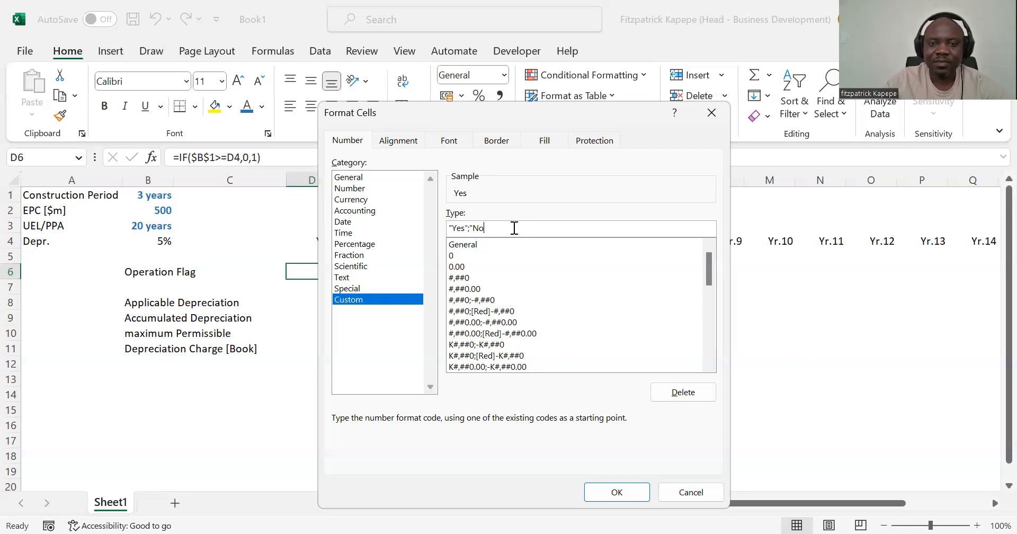
Step: Complete the custom format code as "Yes";"No";"Yes" and apply it to D6
key("Right")
type(";\"No\";\"yes")
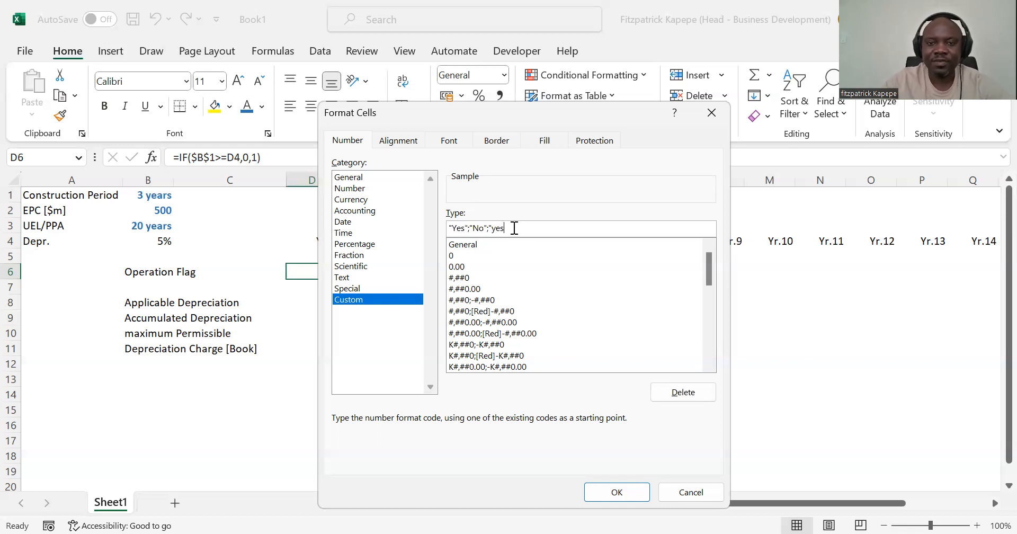
key("BackSpace")
key("BackSpace")
key("BackSpace")
type("Yes\"")
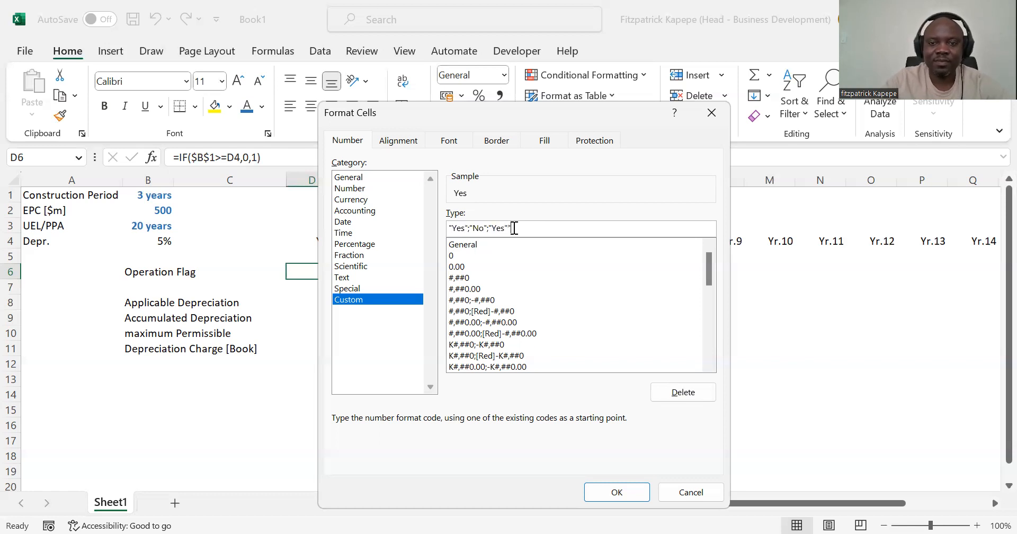
left_click(615, 501)
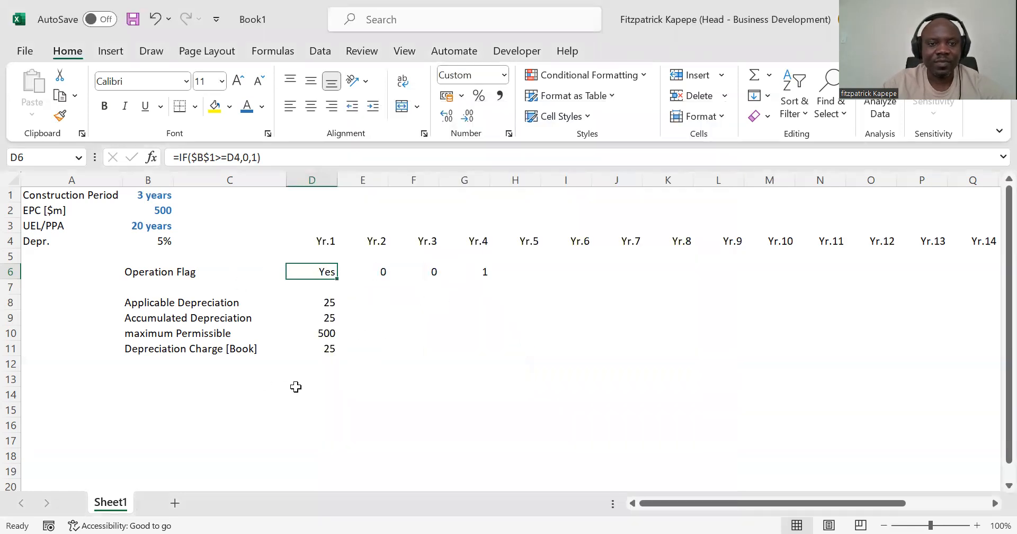
Step: Rewrite the Yr.1 Operation Flag formula in D6 as =IF($B$1<D4,1,0)
left_click(220, 158)
left_click(220, 158)
key("BackSpace")
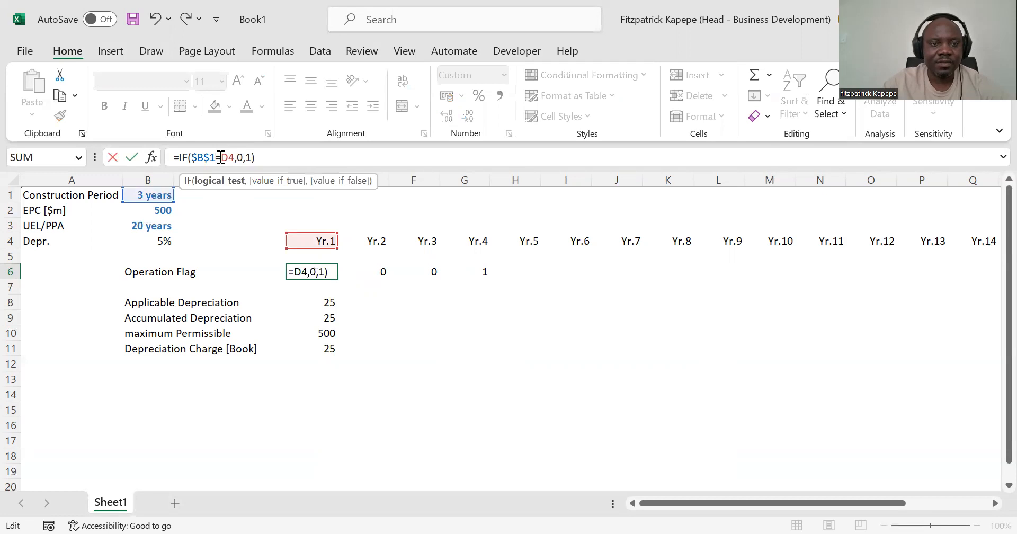
key("BackSpace")
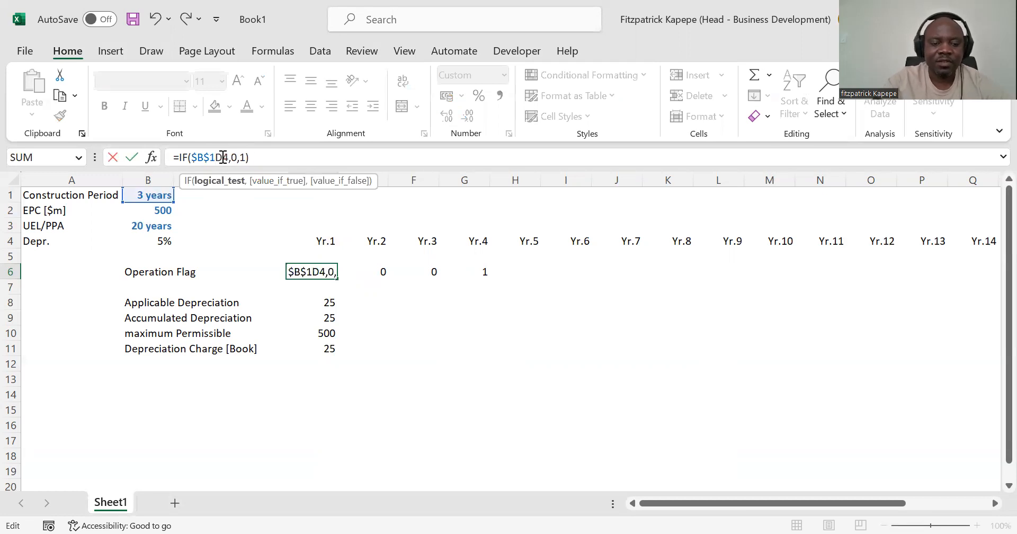
type("<")
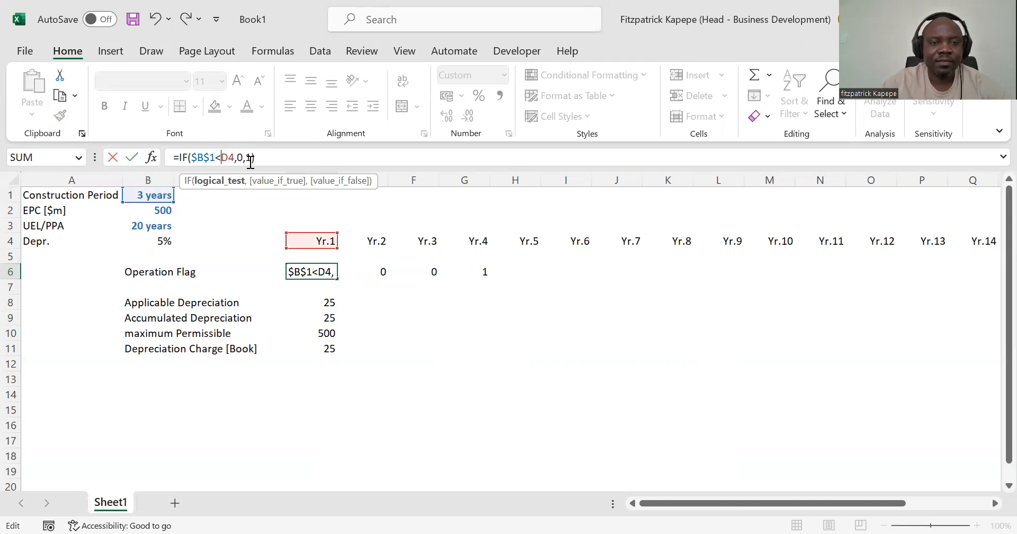
left_click(243, 158)
key("BackSpace")
type("1")
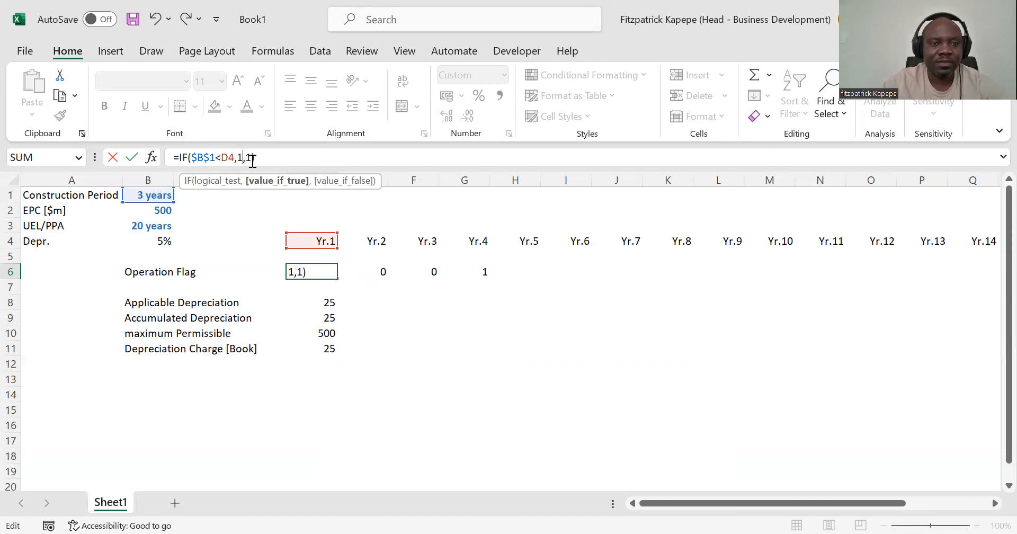
left_click(253, 161)
key("BackSpace")
type("0")
key("Return")
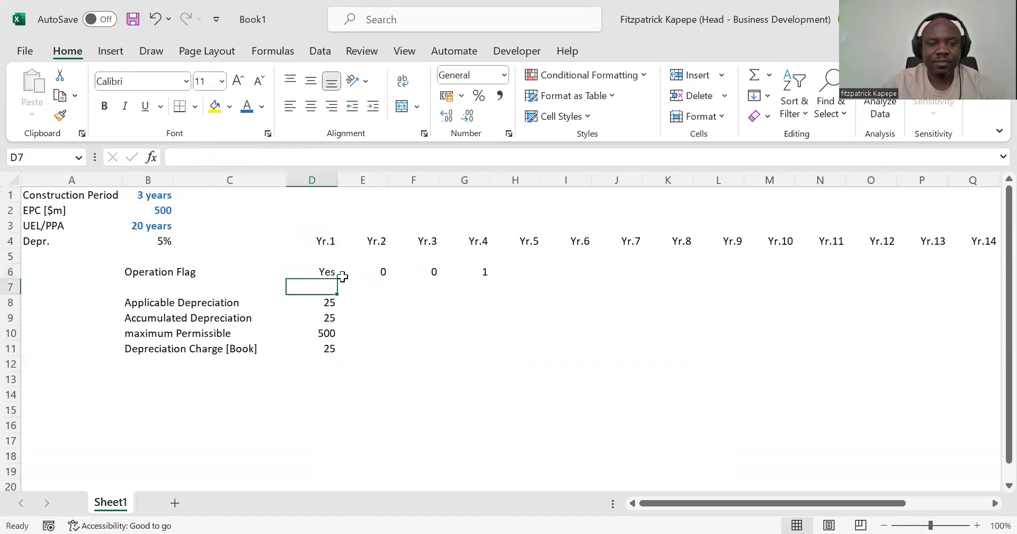
Step: Try filling the revised D6 flag formula and its custom format across the Operation Flag row through Yr.5
left_click(328, 271)
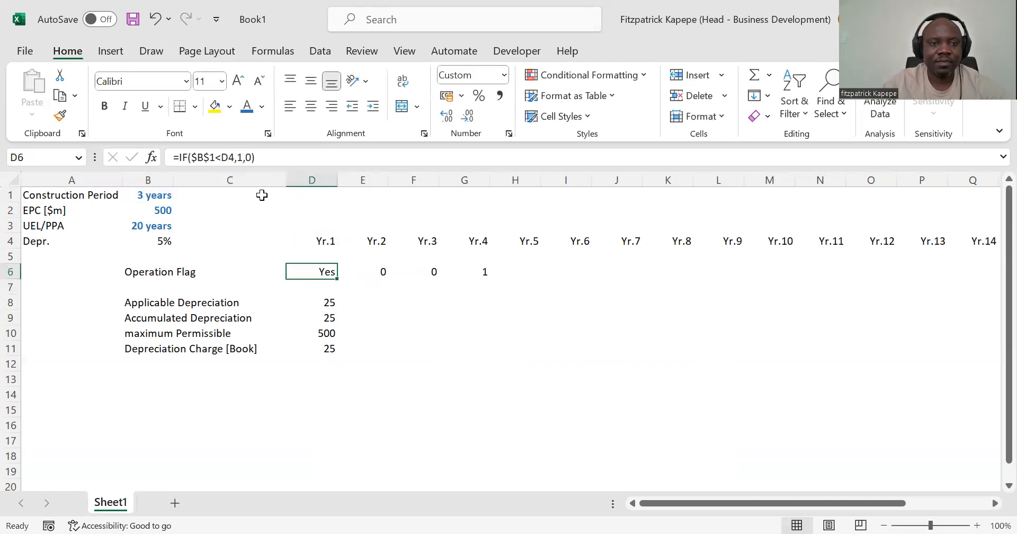
left_click_drag(260, 157, 179, 158)
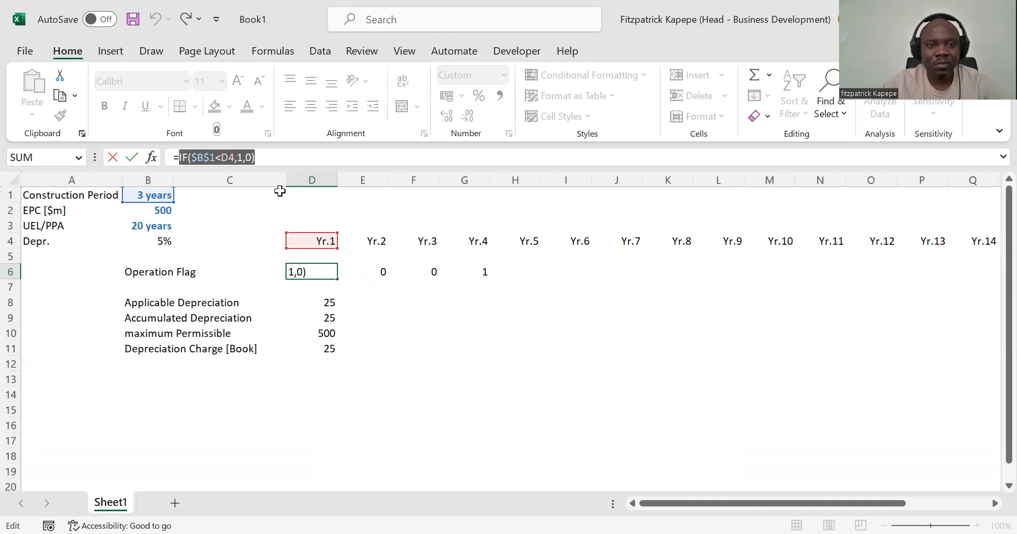
key("Escape")
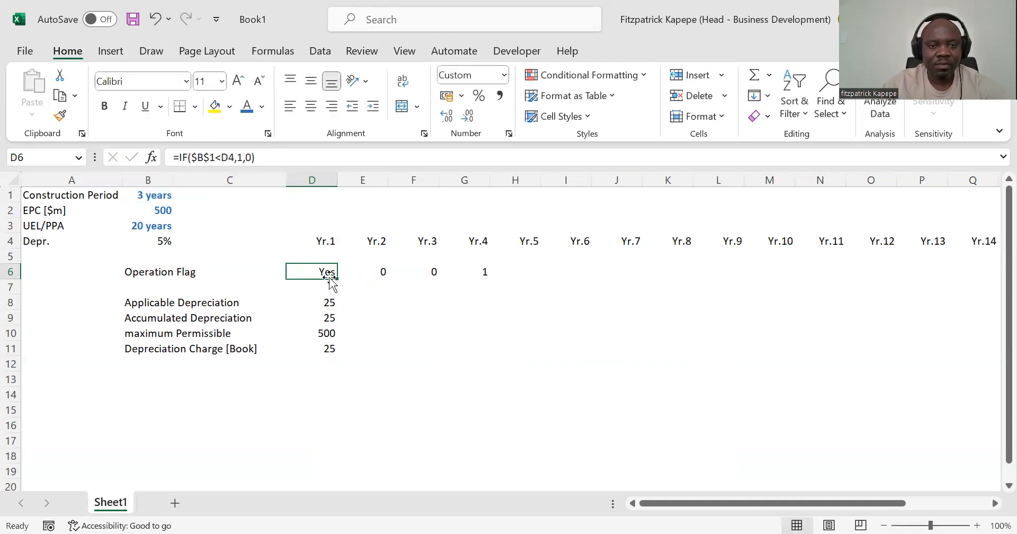
left_click_drag(334, 279, 481, 294)
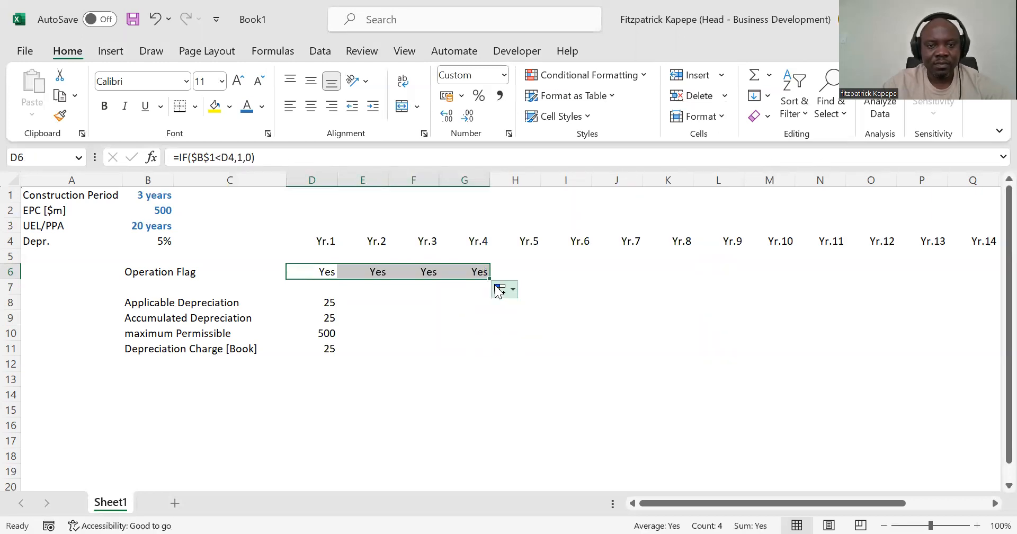
left_click_drag(483, 279, 535, 284)
key("ctrl+z")
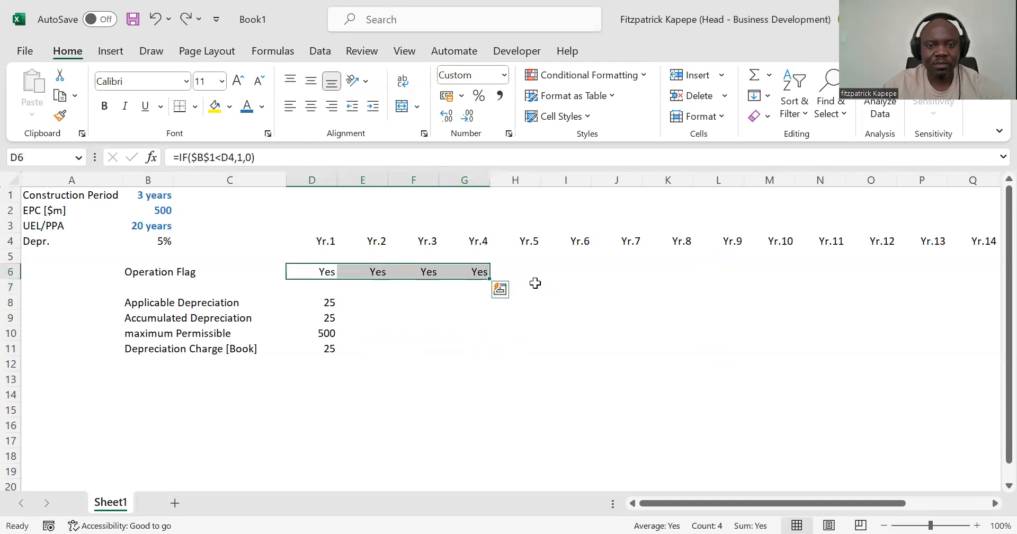
left_click_drag(489, 277, 545, 282)
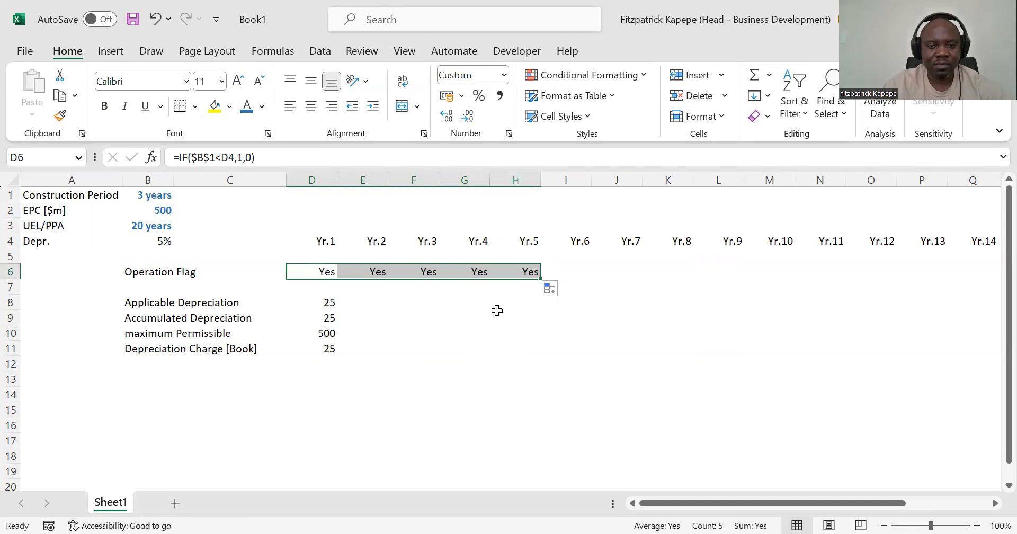
Step: Undo the Operation Flag fills, the D6 formula change and its custom number format
key("ctrl+z")
key("ctrl+z")
key("ctrl+z")
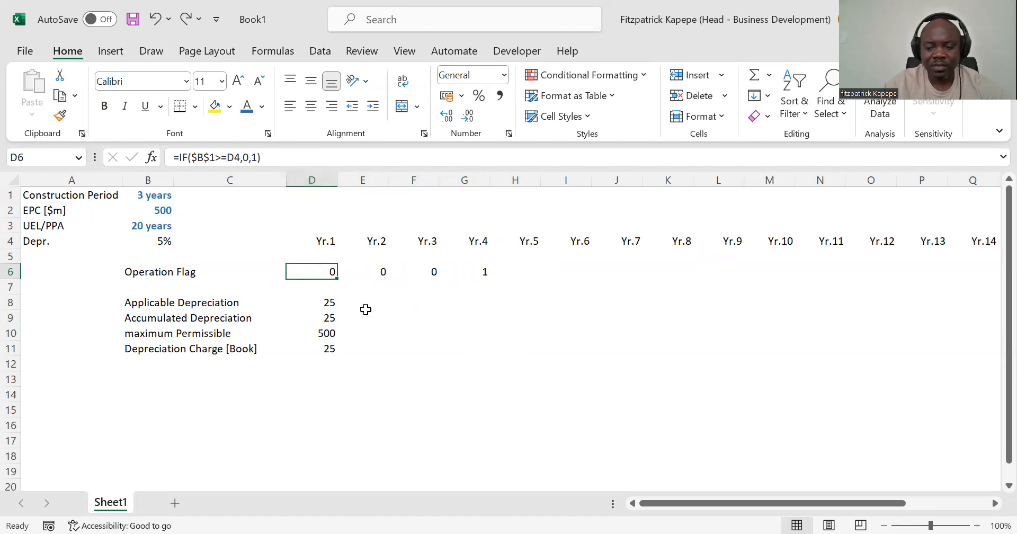
Step: Fill the Operation Flag formula from G6 across row 6 through column AA
key("Right")
key("Right")
key("Right")
key("Right")
key("Left")
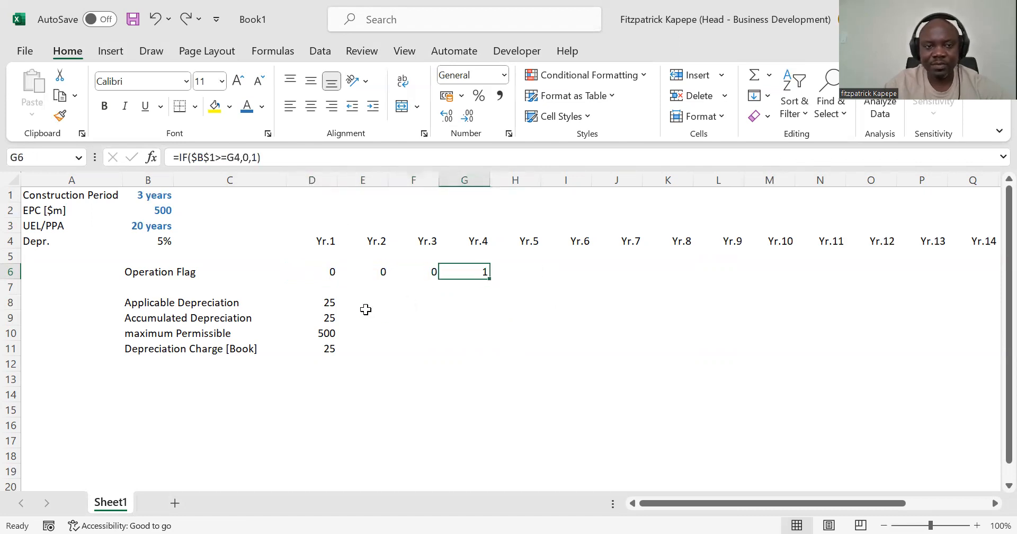
key("shift+Right")
key("shift+Right")
key("shift+Right")
key("shift+Right")
key("shift+Right")
key("shift+Right")
key("shift+Right")
key("shift+Right")
key("shift+Right")
key("shift+Right")
key("shift+Right")
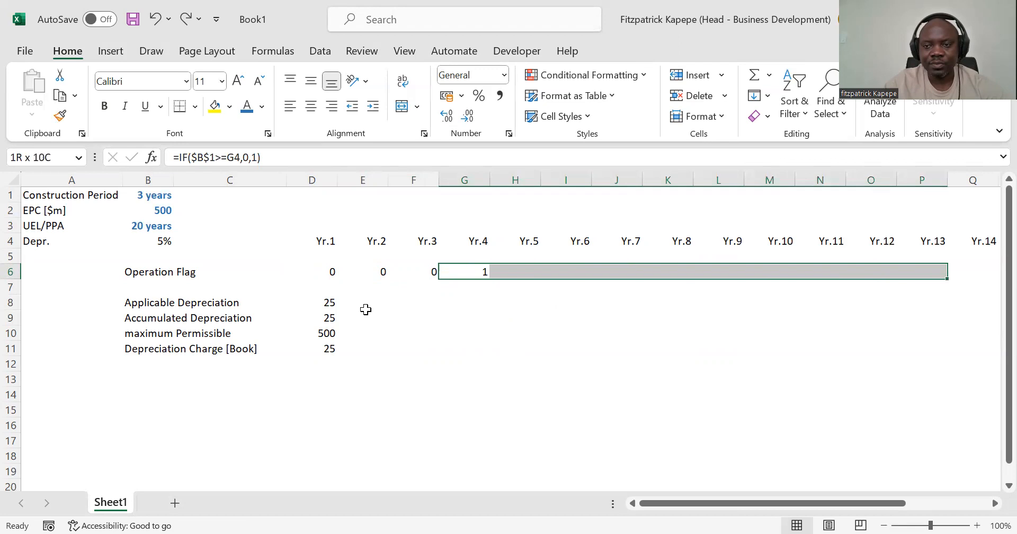
key("shift+Right")
key("shift+Right")
key("shift+Right")
key("shift+Right")
key("shift+Right")
key("shift+Right")
key("shift+Right")
key("shift+Right")
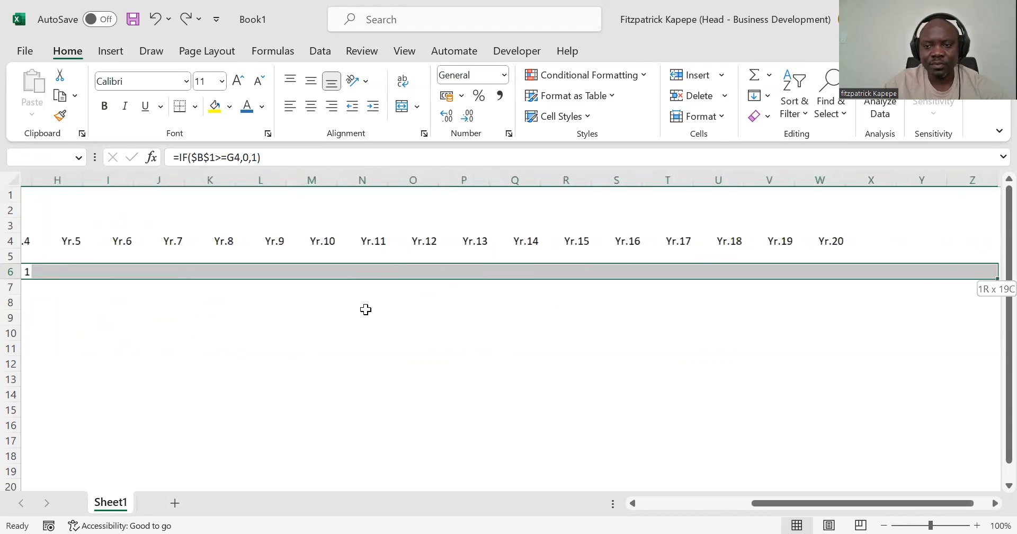
key("shift+Right")
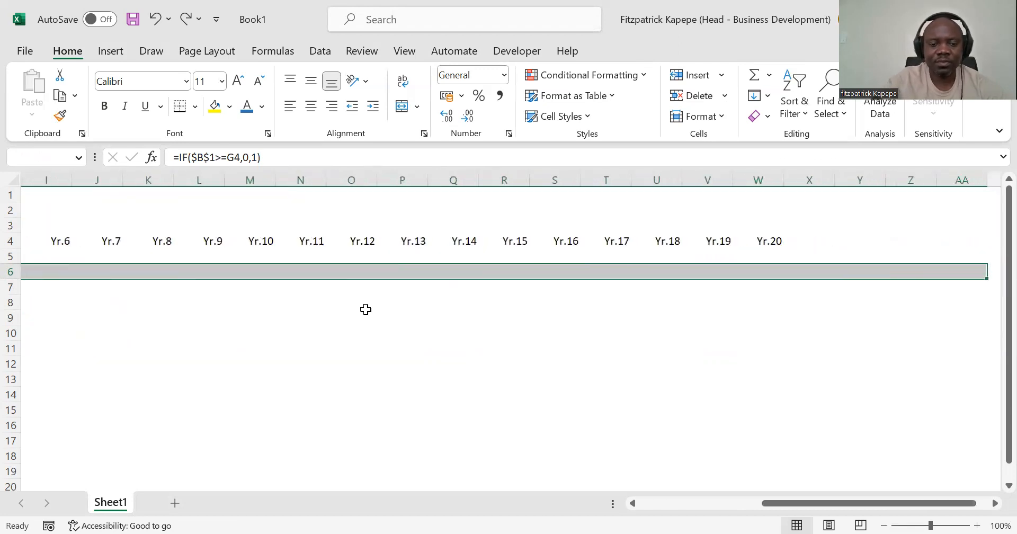
key("ctrl+r")
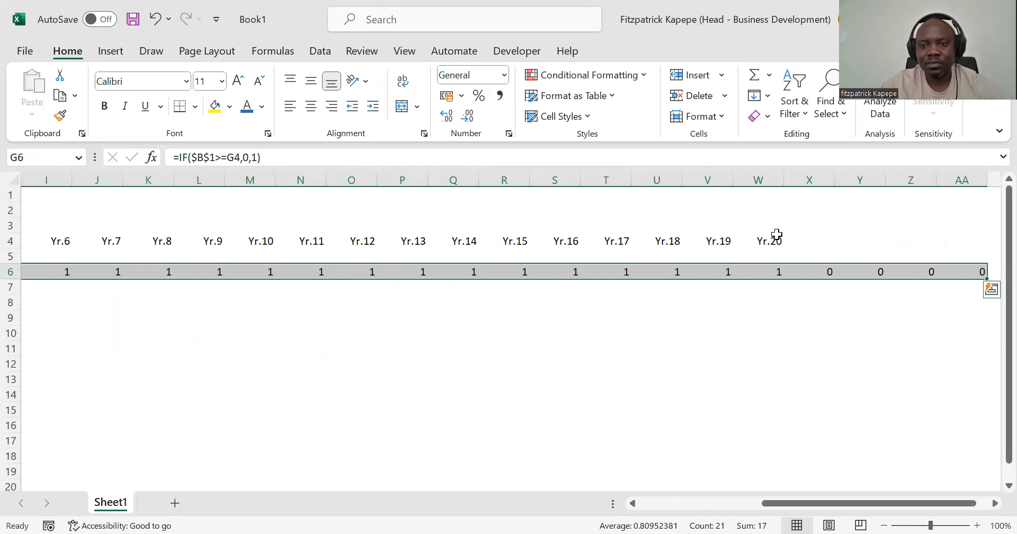
Step: Extend the timeline in row 4 from Yr.20 in W4 through Yr.24 in AA4
left_click(775, 237)
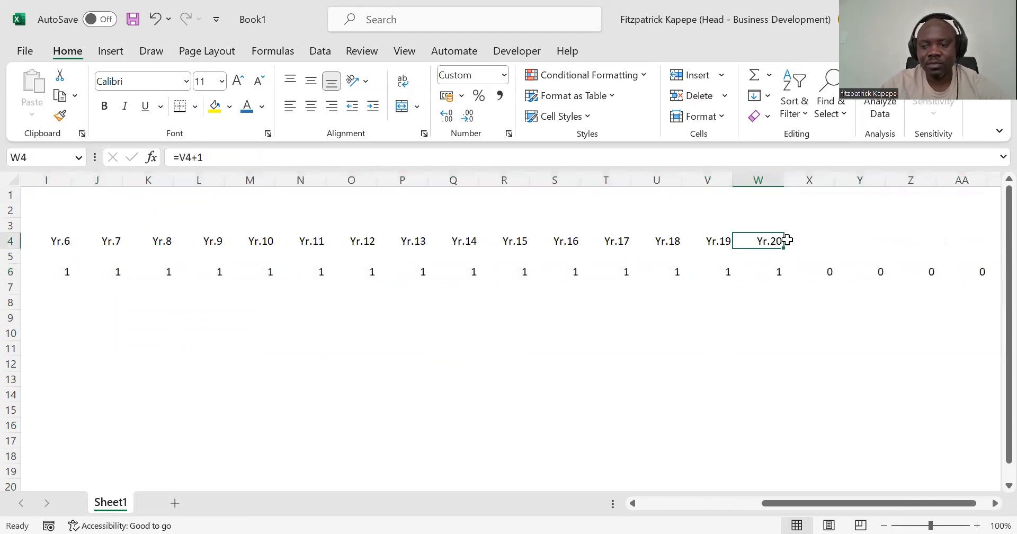
key("shift+Right")
key("shift+Right")
key("shift+Right")
key("shift+Right")
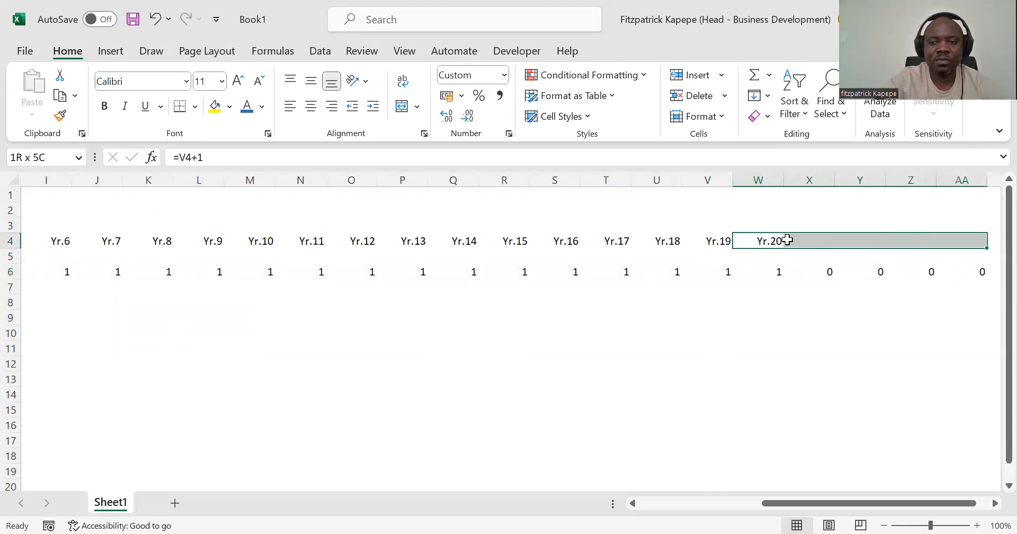
key("ctrl+r")
key("Left")
key("Left")
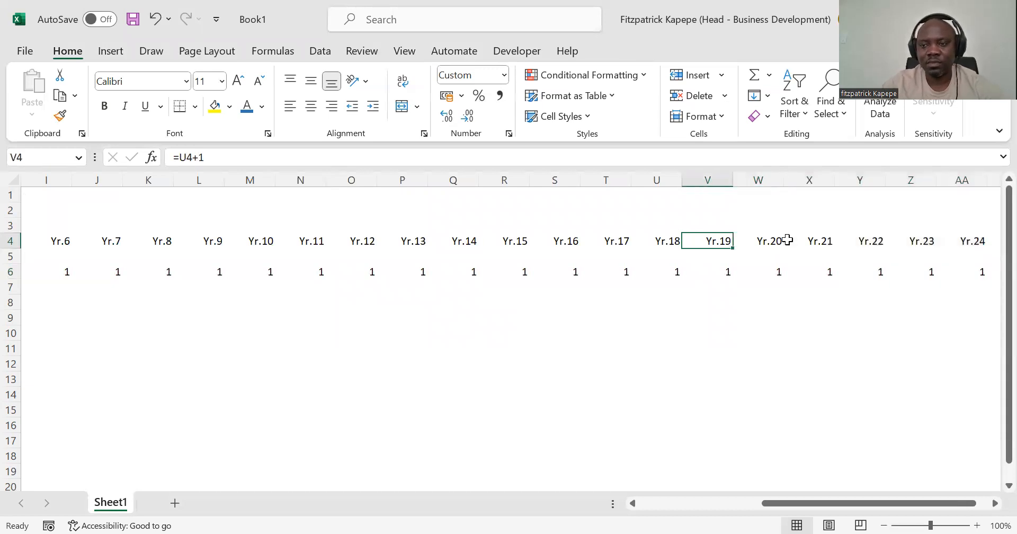
Step: Check the Operation Flag row against the extended timeline back to Yr.1
key("Right")
key("Right")
key("Left")
key("Left")
key("Left")
key("Left")
key("Left")
key("Left")
key("Left")
key("Left")
key("Left")
key("Left")
key("Left")
key("Left")
key("Left")
key("Left")
key("Left")
key("Left")
key("Left")
key("Left")
key("Left")
key("Left")
key("Left")
key("Left")
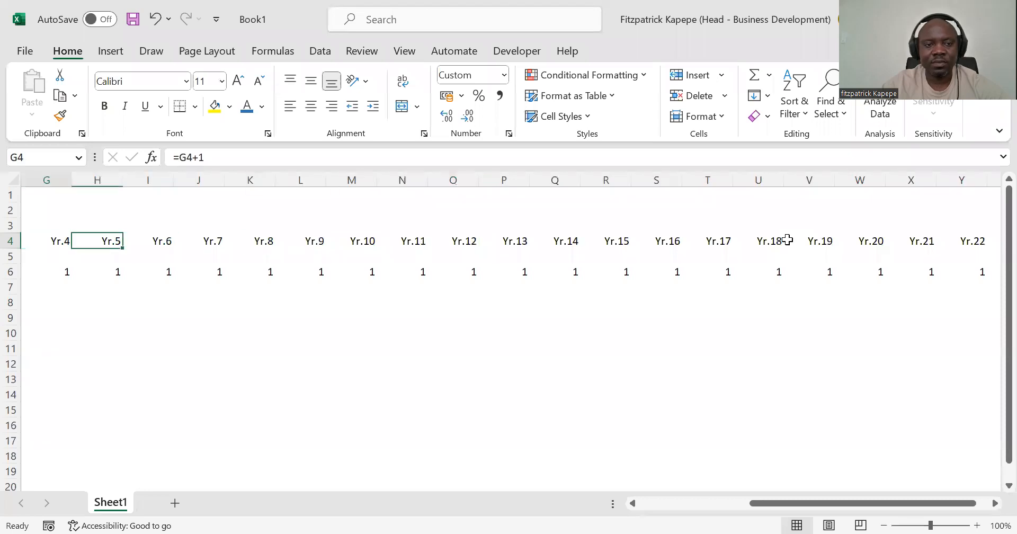
key("Down")
key("Down")
key("Down")
key("Down")
key("Down")
key("Down")
key("Down")
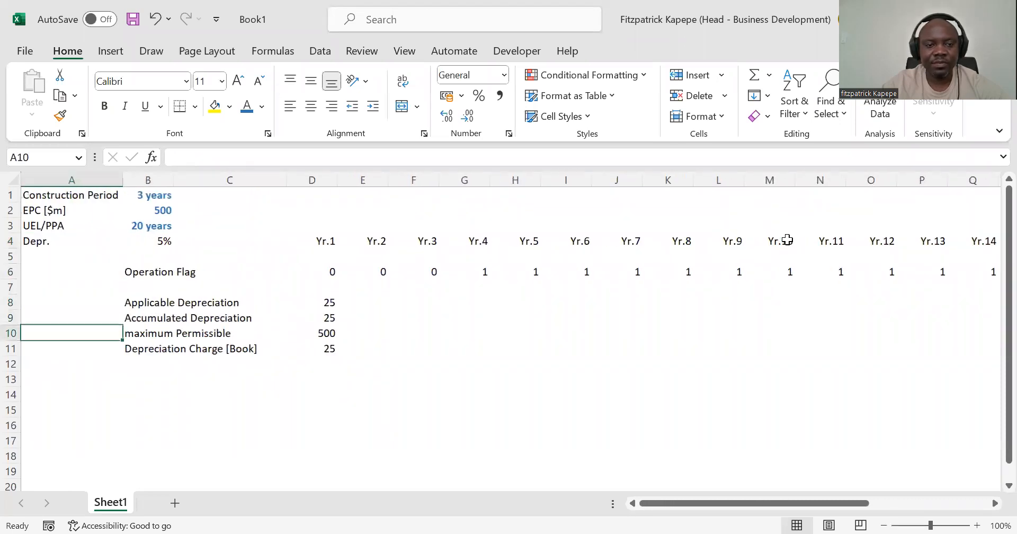
key("Right")
key("Right")
key("Up")
key("Up")
key("Down")
key("Up")
key("Left")
key("Down")
key("Down")
key("Up")
key("Right")
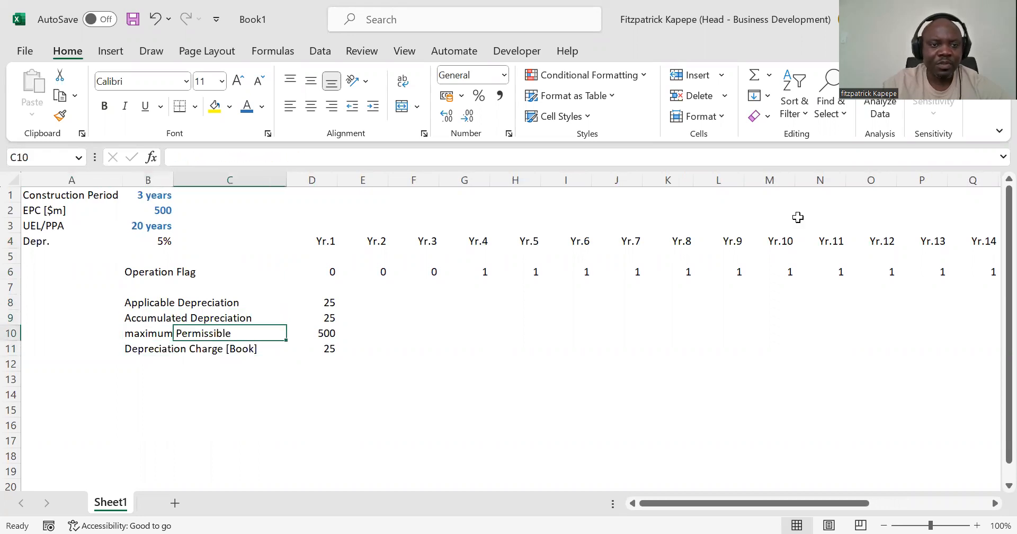
Step: Rename the label in B10 as "Maximum Permissible Depreciation"
left_click(132, 333)
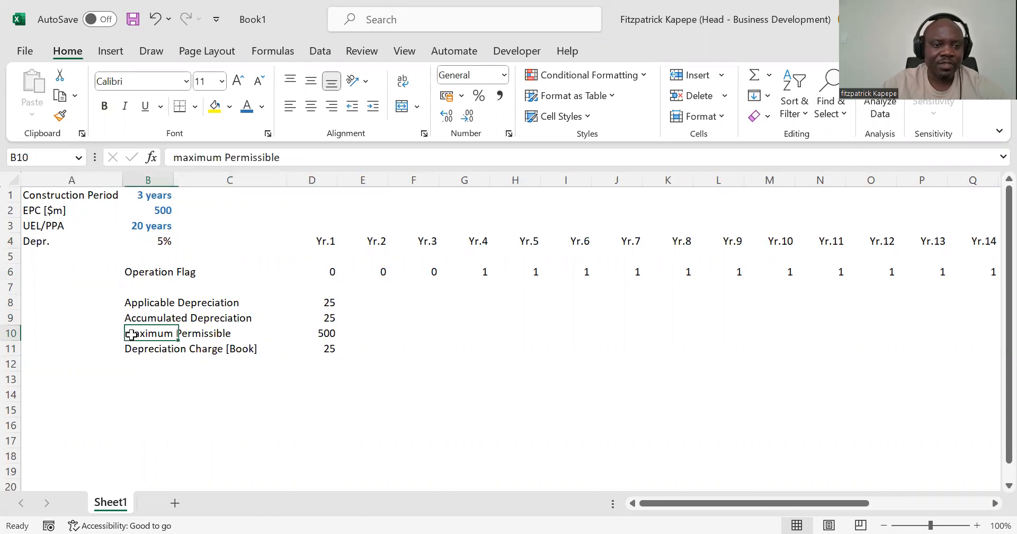
left_click(186, 157)
key("BackSpace")
type("M")
left_click(281, 159)
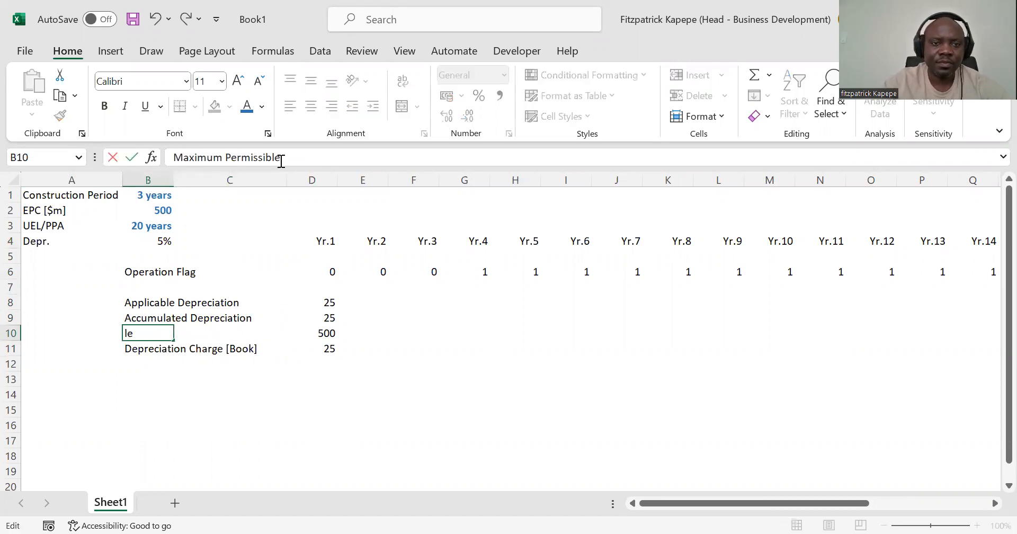
type("dep")
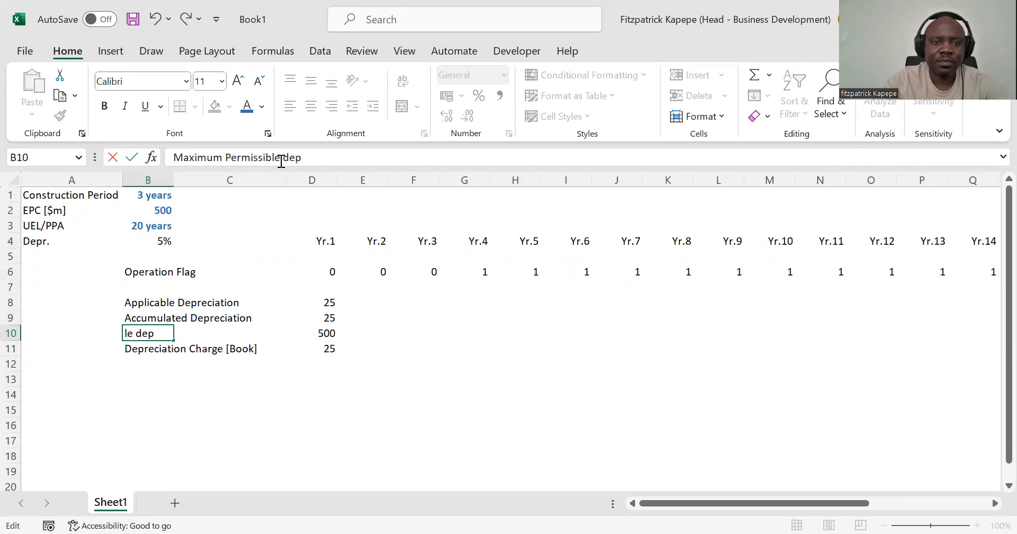
key("BackSpace")
key("BackSpace")
key("BackSpace")
type("Depreci")
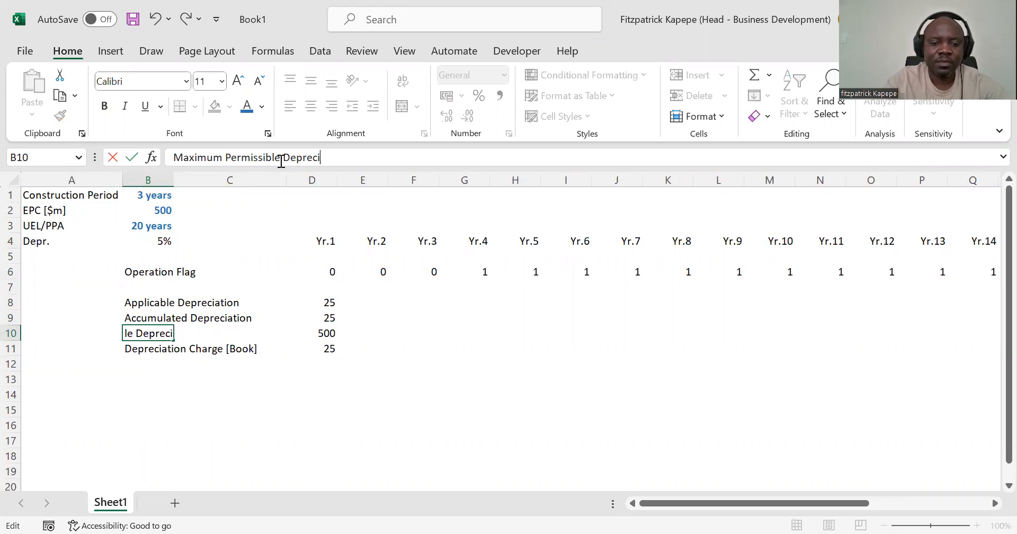
type("ation")
key("Return")
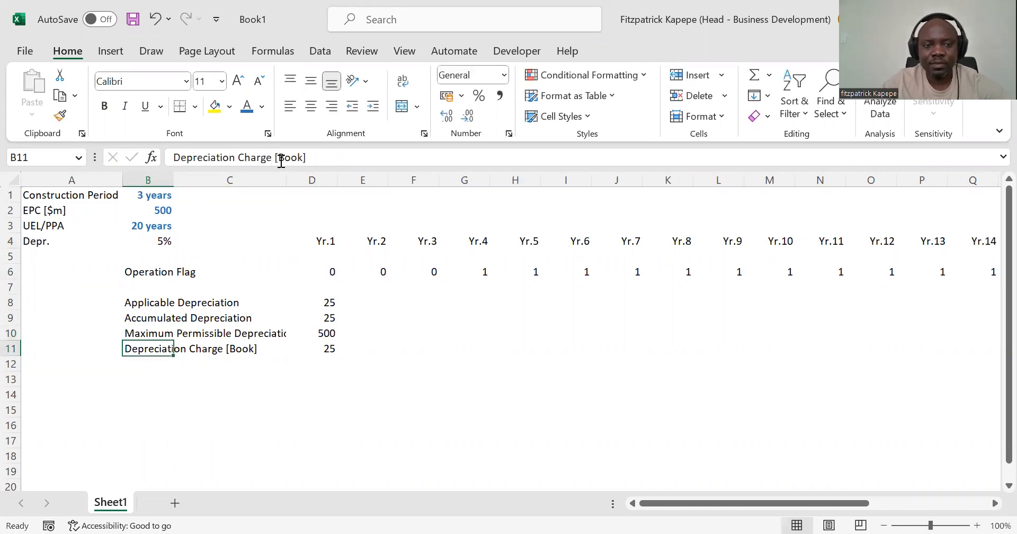
Step: Change the Maximum Permissible Depreciation formula in D10 to =$B$2*D6 so it depends on the Operation Flag
key("Up")
key("Right")
key("Right")
key("Right")
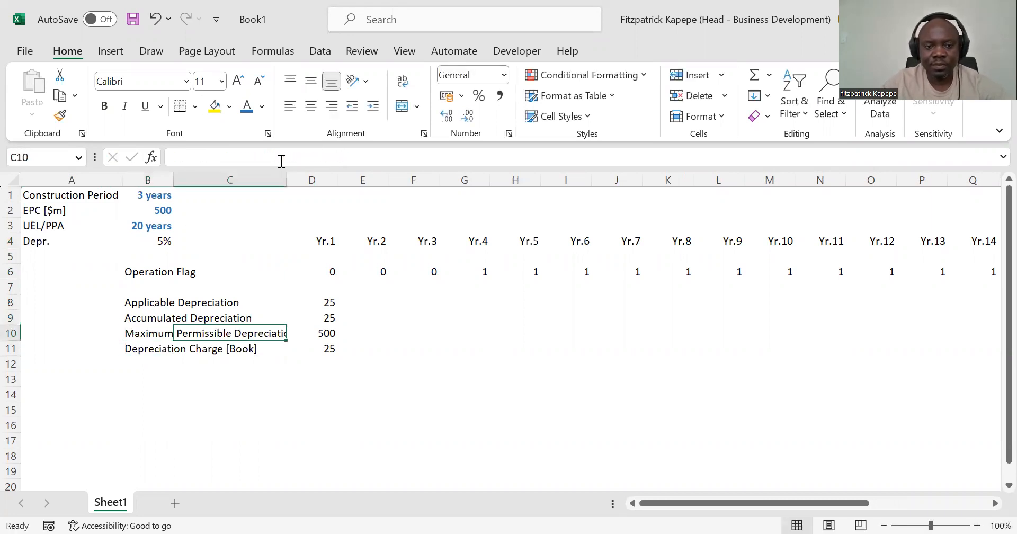
key("Left")
key("Right")
key("Left")
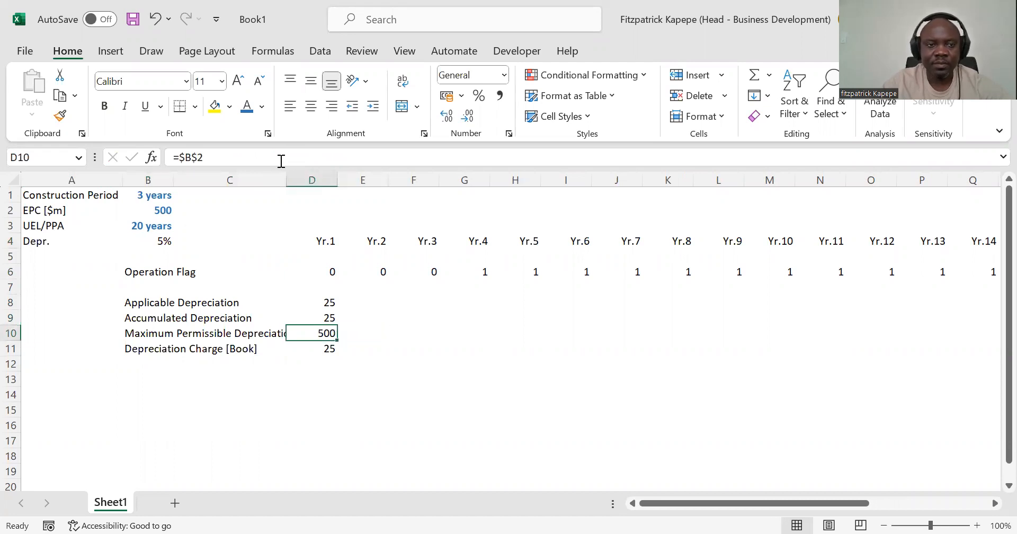
left_click(205, 159)
type("*")
left_click(331, 270)
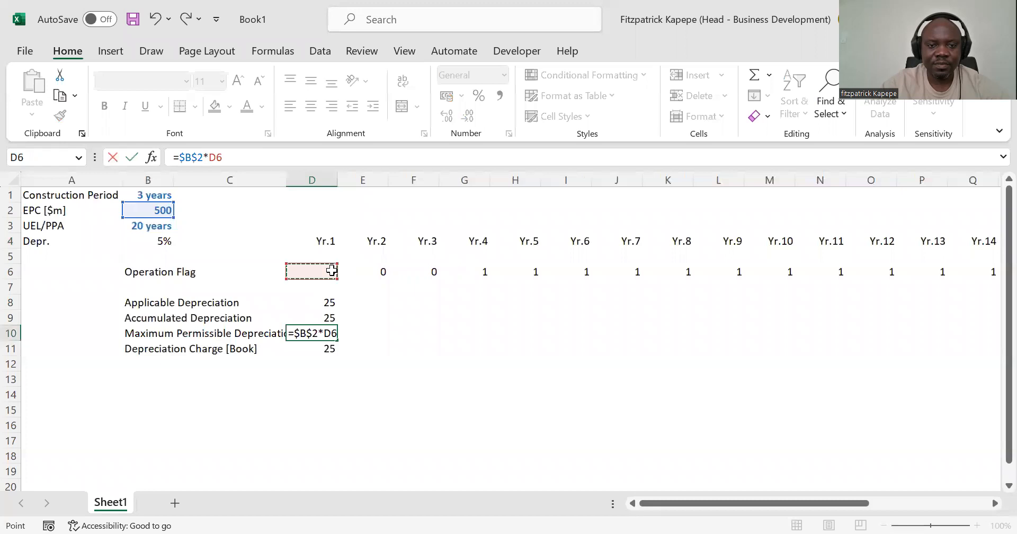
key("Return")
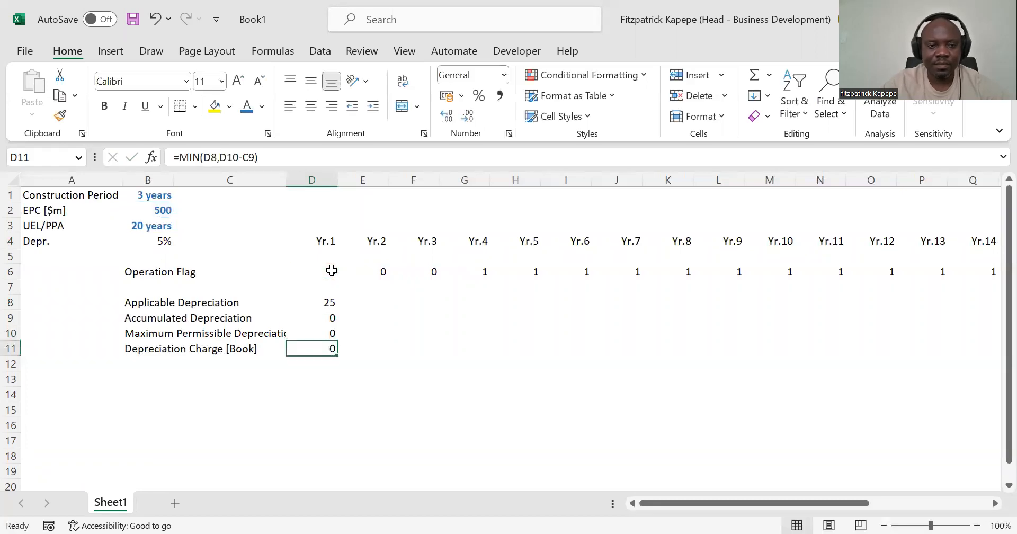
Step: Examine the Yr.1 formulas of the depreciation rows in D8 through D11
key("Up")
key("Down")
key("Up")
key("Up")
key("Up")
key("Down")
key("Down")
key("Down")
key("Up")
key("Up")
key("Down")
key("Down")
key("Up")
key("Up")
key("Down")
key("Up")
key("Up")
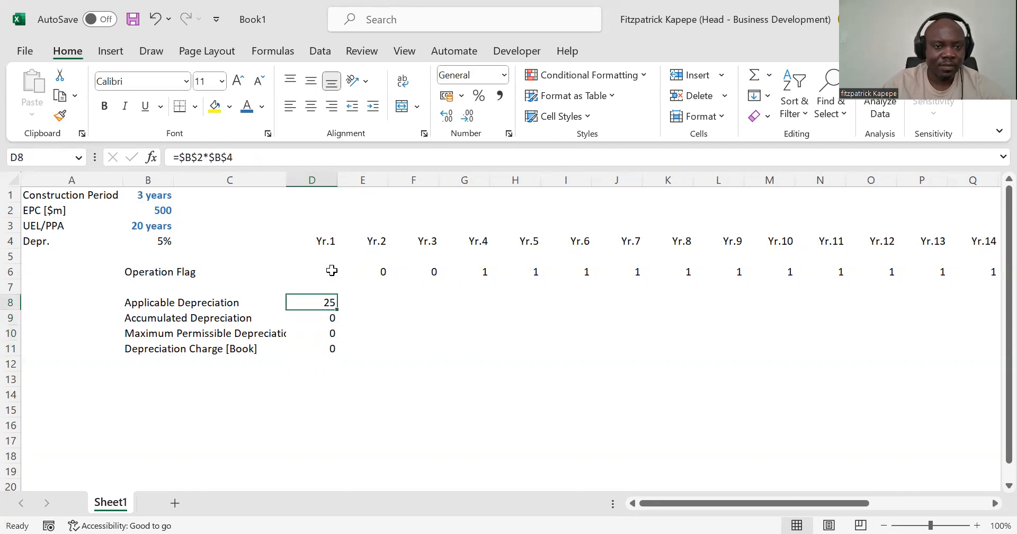
Step: Multiply the Applicable Depreciation formula in D8 by the Operation Flag, making it =$B$2*$B$4*D6
left_click(256, 151)
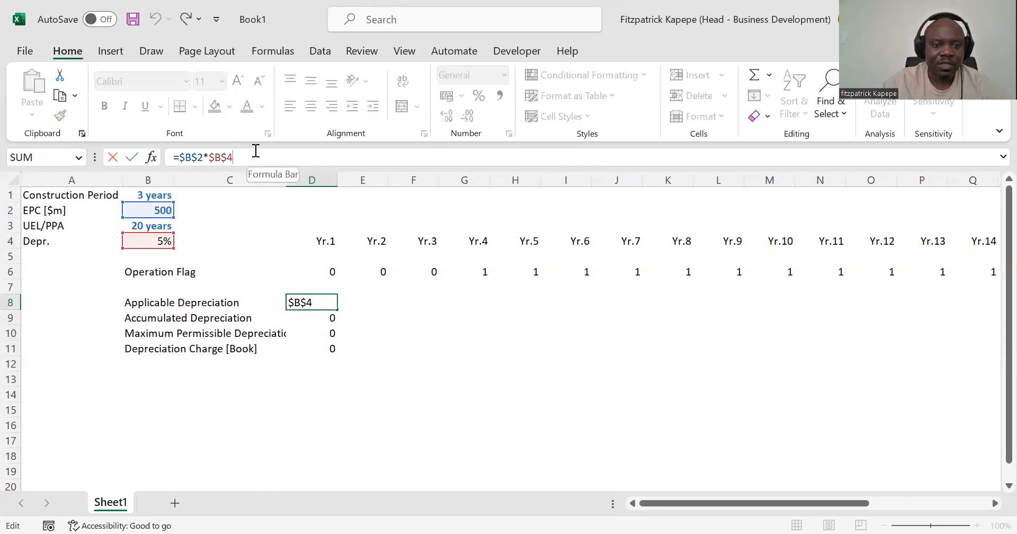
type("*")
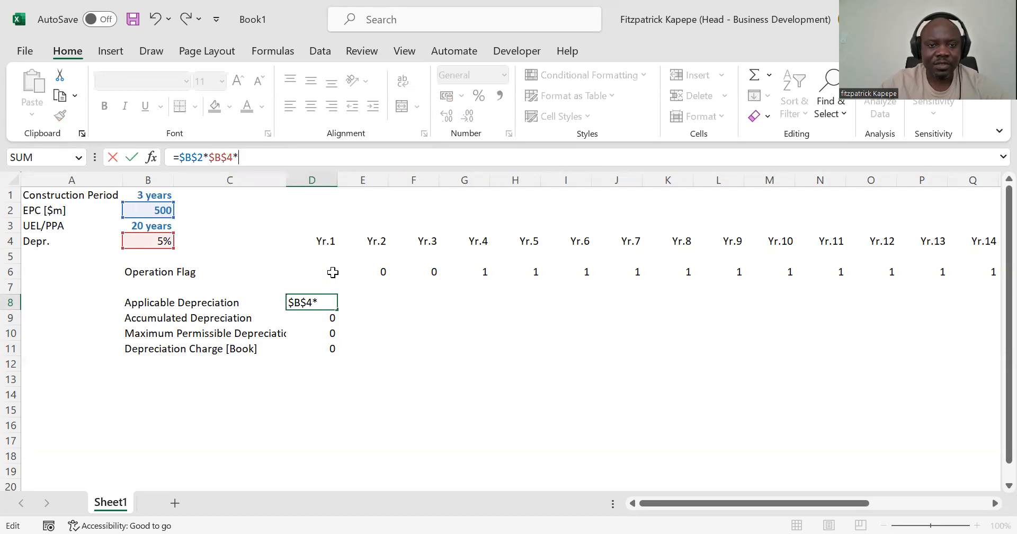
left_click(331, 272)
key("Return")
Step: Format the Yr.1 depreciation values in D8:D11 in comma style with no decimal places
key("Up")
key("shift+Down")
key("shift+Down")
key("shift+Down")
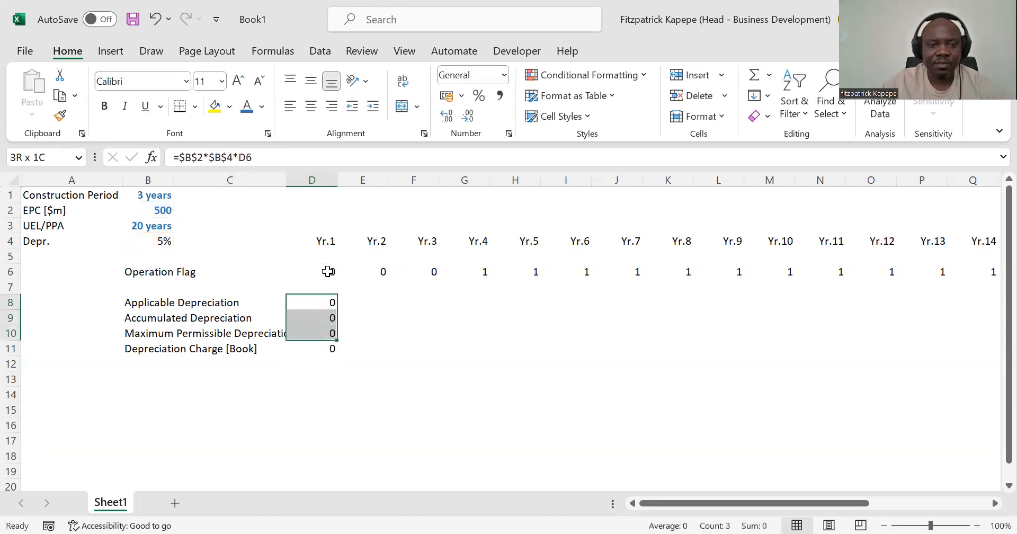
key("ctrl+d")
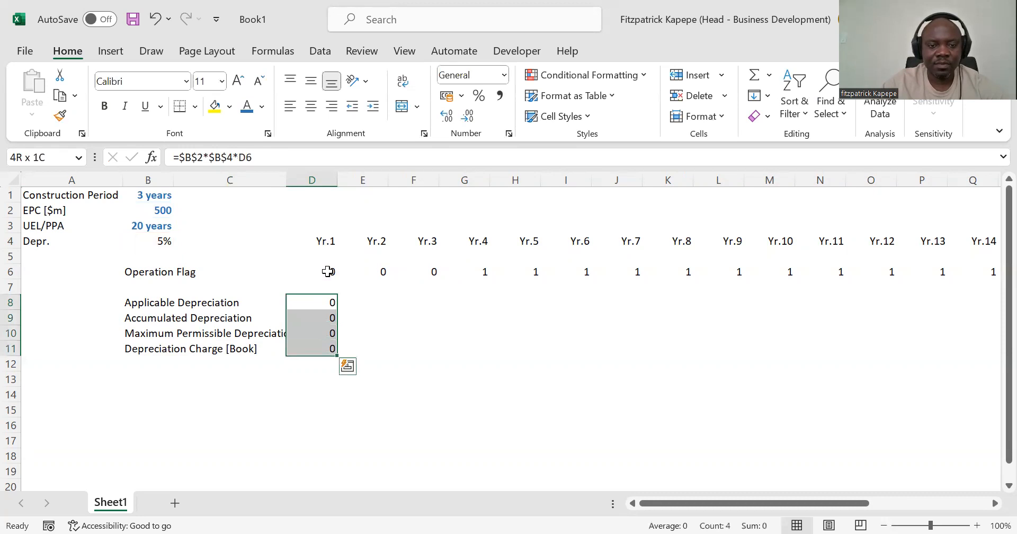
left_click(499, 96)
left_click(467, 117)
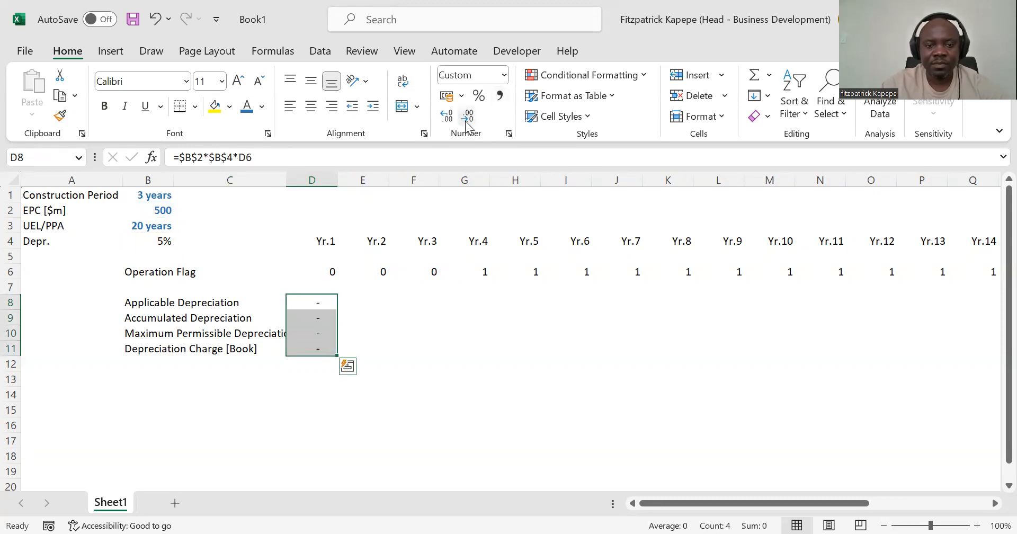
Step: Fill the four depreciation formulas in D8:D11 across the timeline through Yr.24 in column AA
key("shift+Right")
key("shift+Right")
key("shift+Right")
key("shift+Right")
key("shift+Right")
key("shift+Right")
key("shift+Right")
key("shift+Right")
key("shift+Right")
key("shift+Right")
key("shift+Right")
key("shift+Right")
key("shift+Right")
key("shift+Right")
key("shift+Right")
key("shift+Right")
key("shift+Right")
key("shift+Right")
key("shift+Right")
key("shift+Right")
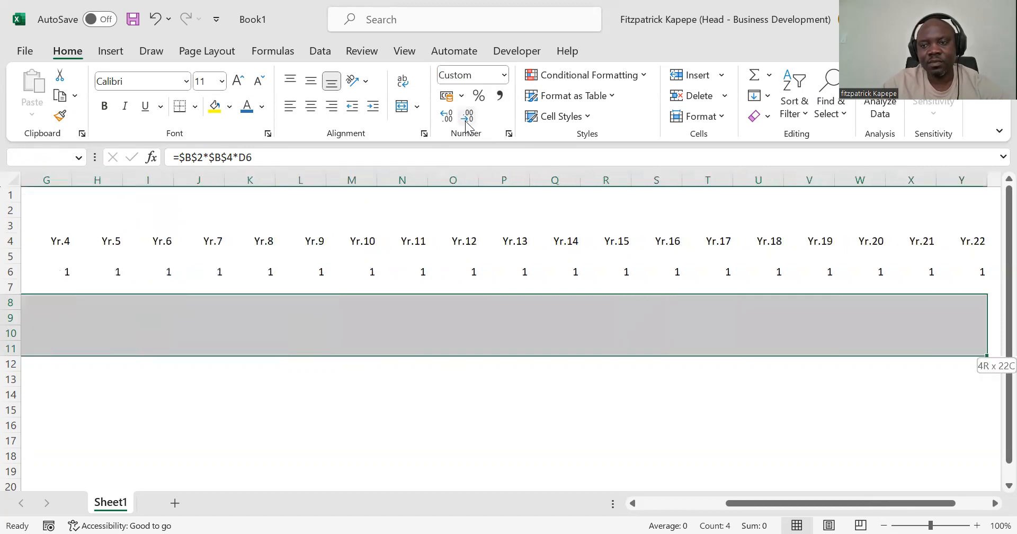
key("shift+Right")
key("shift+Right")
key("shift+Right")
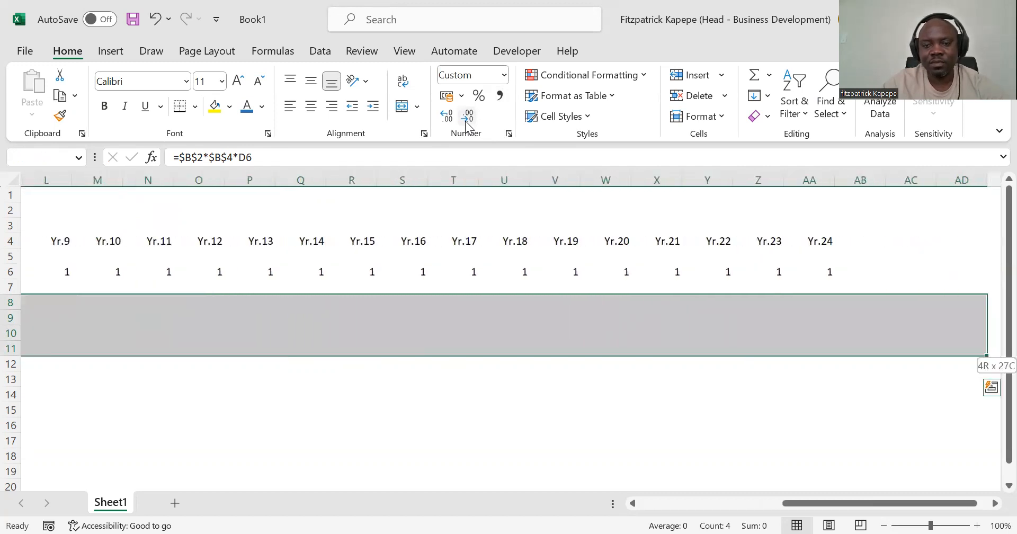
key("shift+Left")
key("shift+Left")
key("shift+Left")
key("ctrl+r")
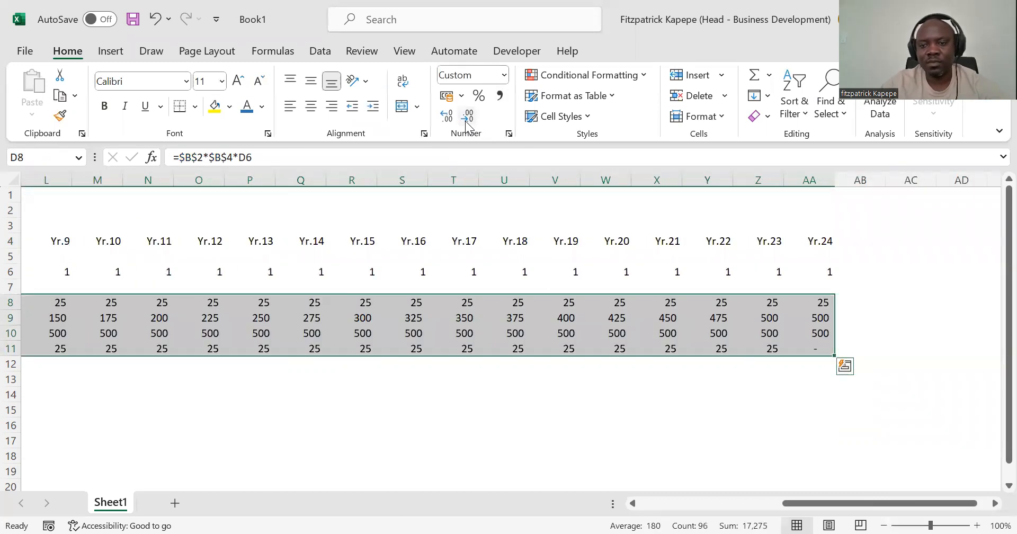
Step: Review the filled depreciation rows and the Operation Flag row from Yr.1 onward
key("ctrl+Left")
key("Left")
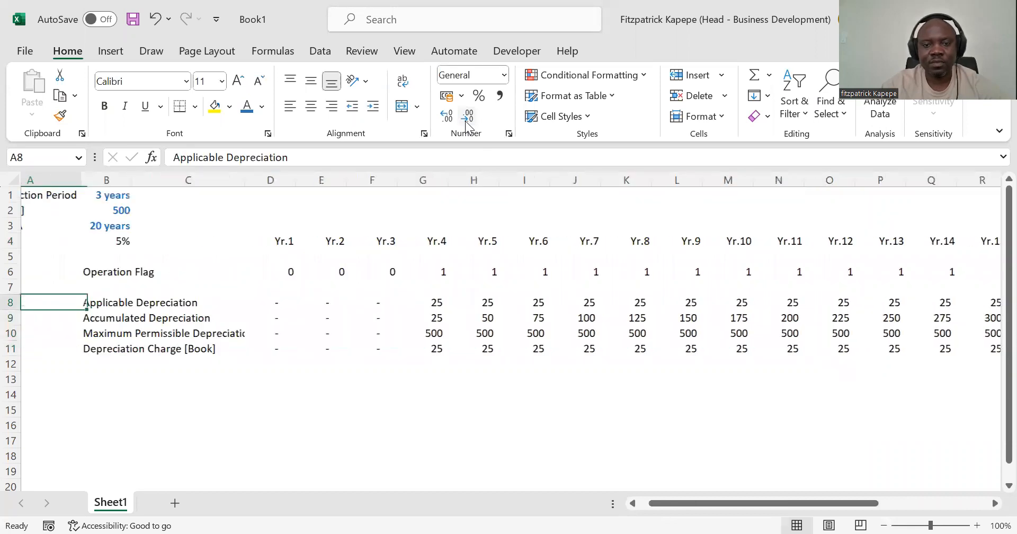
key("Right")
key("Right")
key("Up")
key("Up")
key("Up")
key("Down")
key("Down")
key("Down")
key("Up")
key("Up")
key("Up")
key("Down")
key("Down")
key("Down")
key("Up")
key("Up")
key("Down")
key("Down")
key("Up")
key("Up")
key("Up")
key("Up")
key("Up")
key("Up")
key("Up")
Step: Set the Construction Period in B1 to 0 years
key("Left")
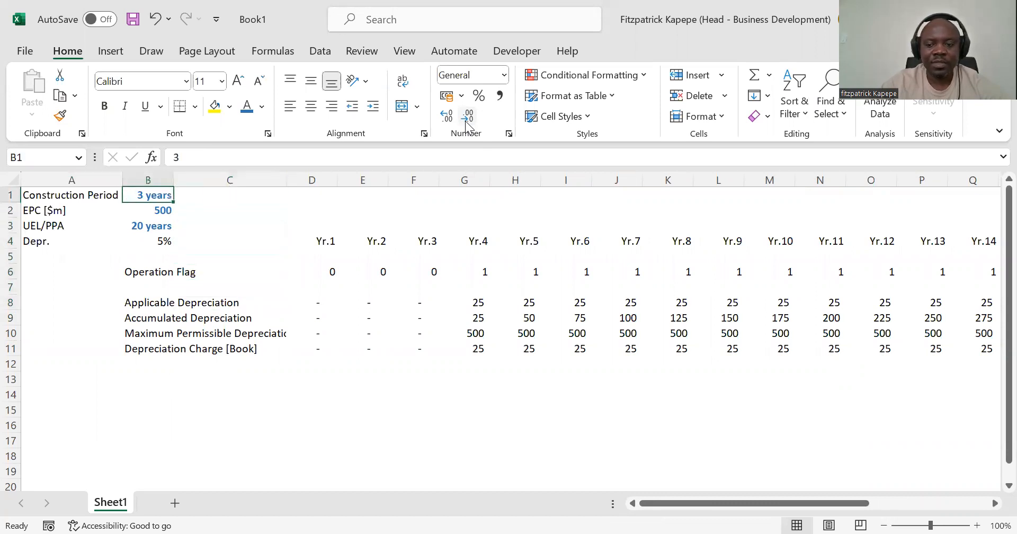
type("0")
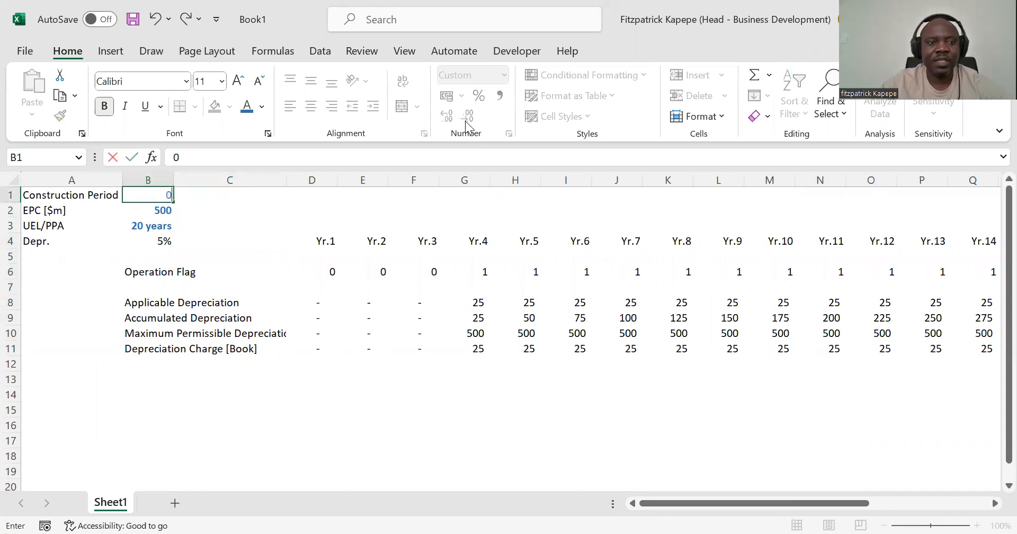
key("Return")
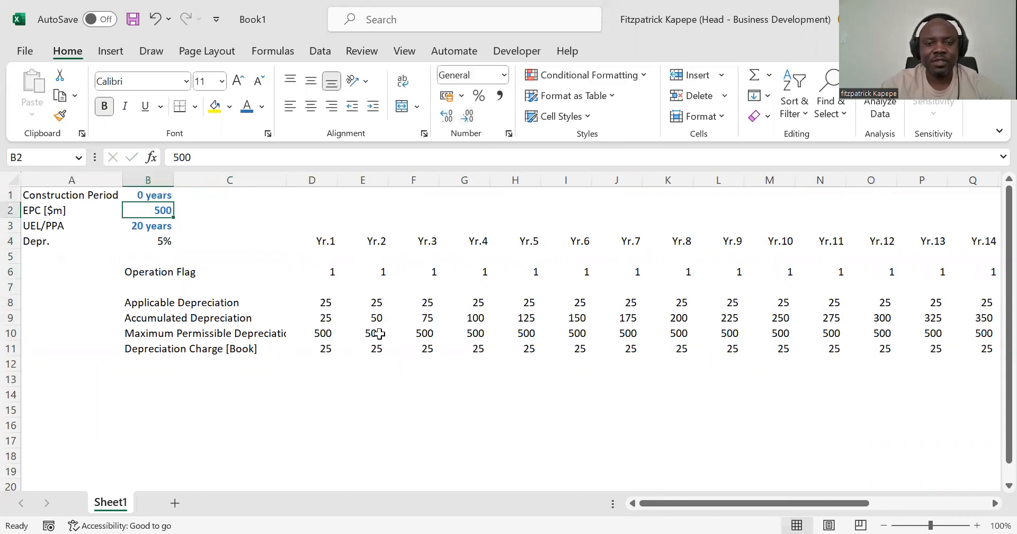
Step: Examine the sum of the Depreciation Charge [Book] values in D11:W11, covering Yr.1 through Yr.20
left_click(318, 347)
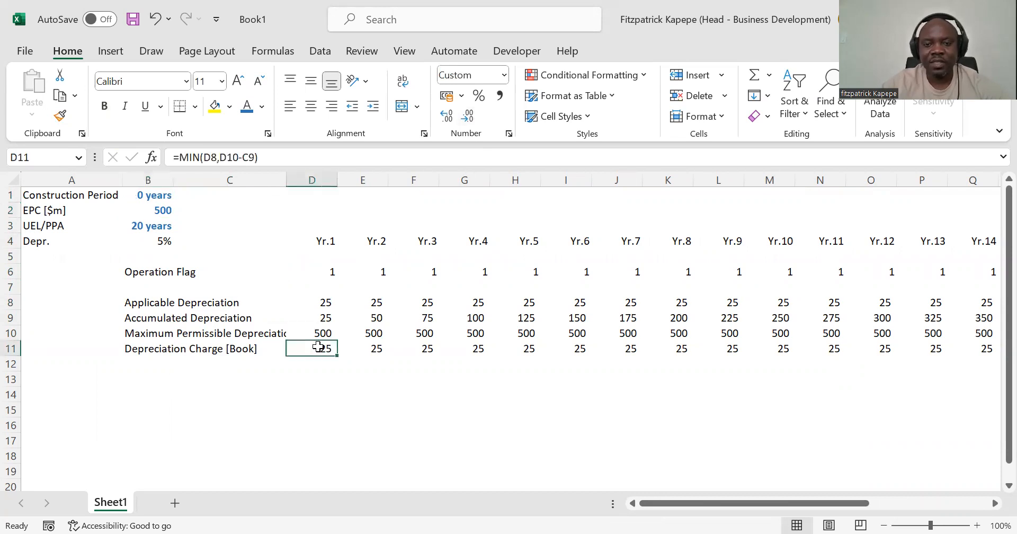
key("shift+Right")
key("shift+Right")
key("shift+Right")
key("shift+Right")
key("shift+Right")
key("shift+Right")
key("shift+Right")
key("shift+Right")
key("shift+Right")
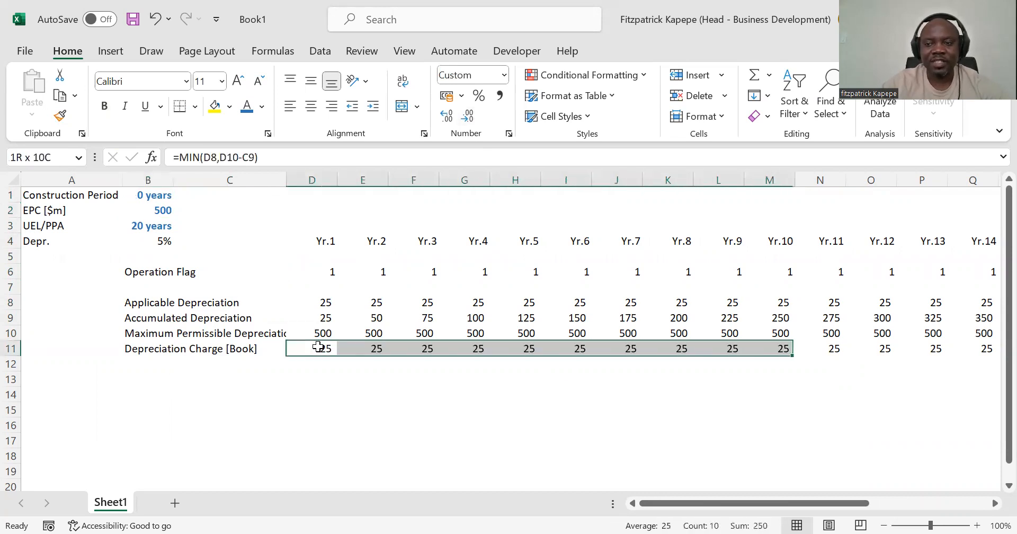
key("shift+Right")
key("shift+Right")
key("shift+Right")
key("shift+Right")
key("shift+Right")
key("shift+Right")
key("shift+Right")
key("shift+Right")
key("shift+Right")
key("shift+Right")
key("shift+Right")
key("shift+Right")
key("shift+Right")
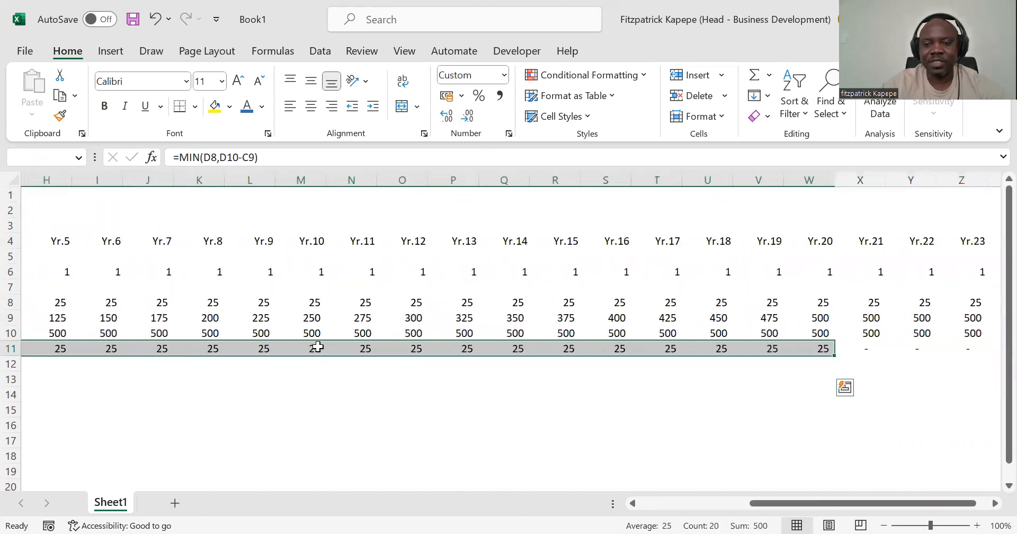
Step: Enter =SUM(D11:AA11) in A11 to total the Depreciation Charge [Book] row
key("Left")
key("Left")
key("Left")
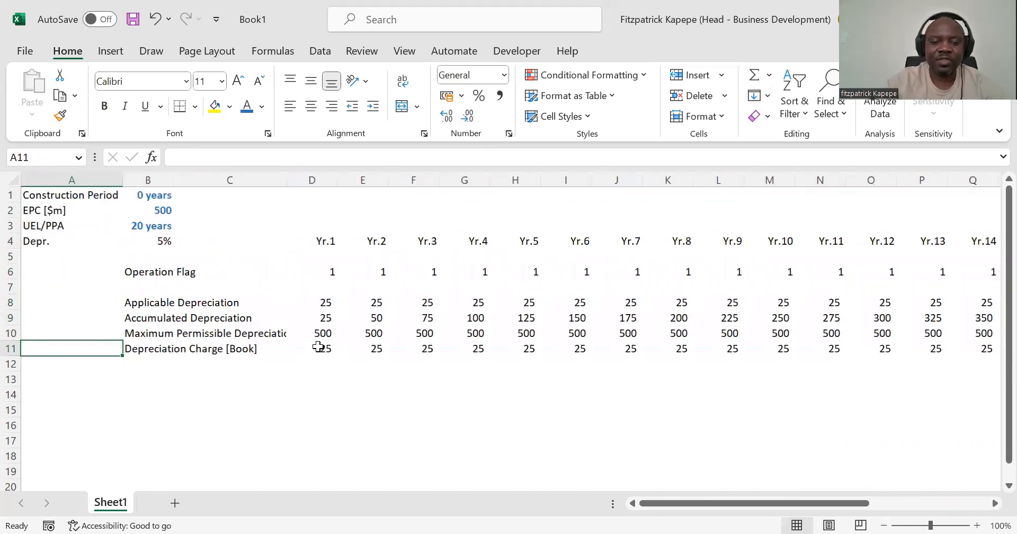
type("=")
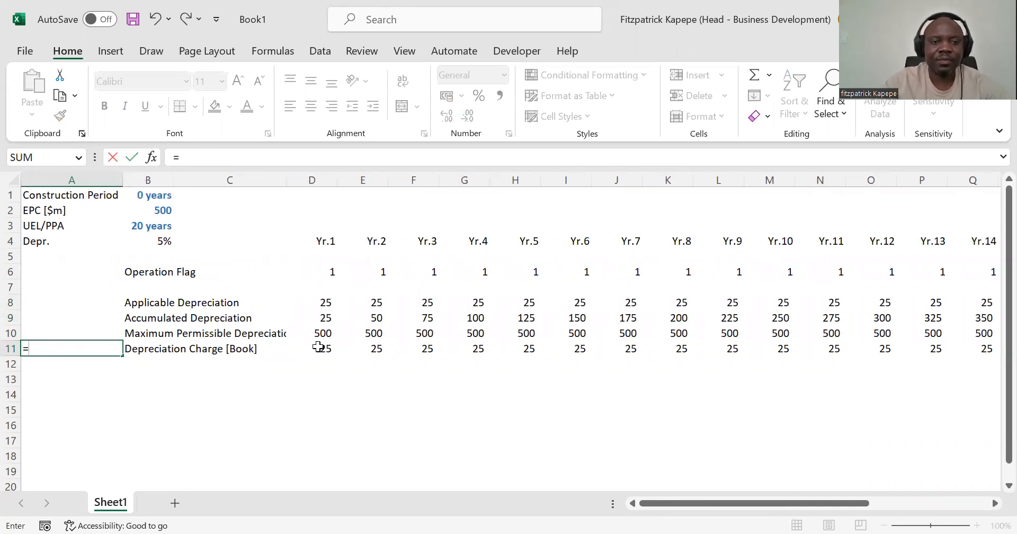
type("sum(")
left_click(327, 348)
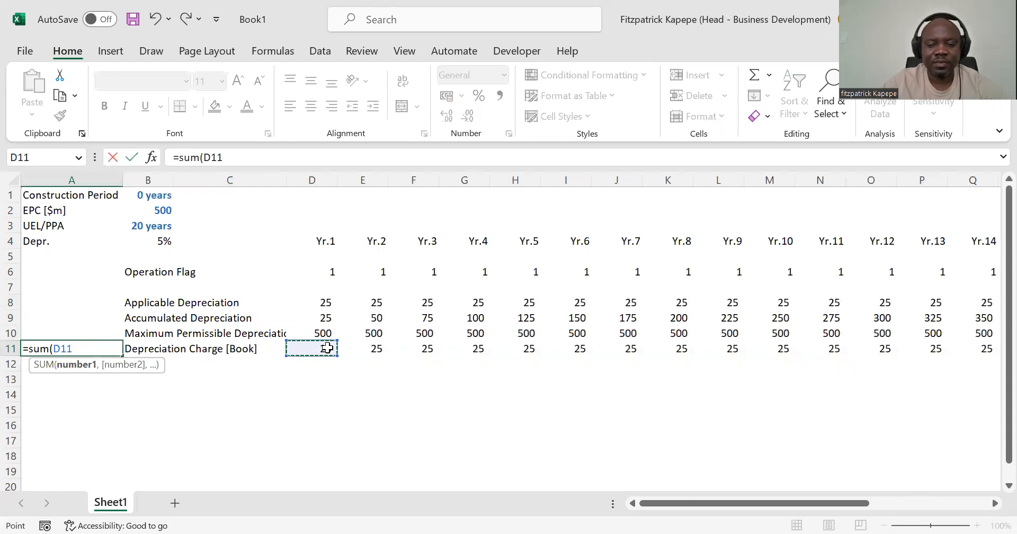
key("ctrl+shift+Right")
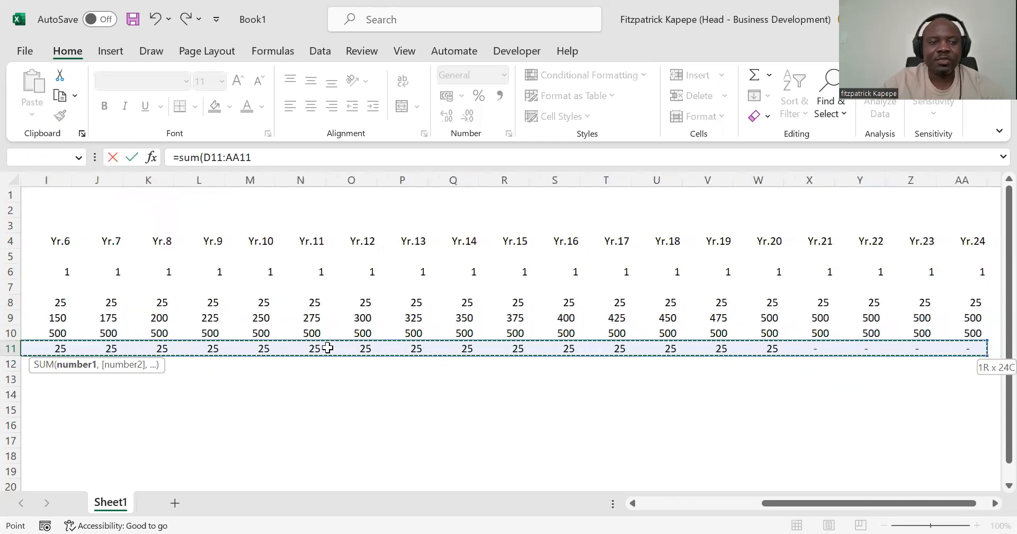
key("ctrl+Return")
Step: Copy the row total formula from A11 to A8:A9 for Applicable and Accumulated Depreciation
key("ctrl+c")
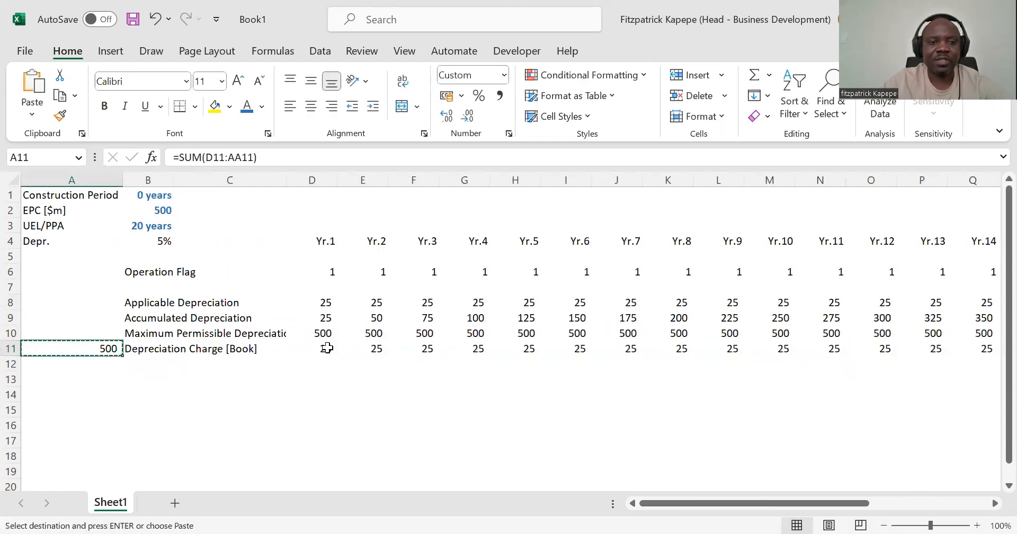
key("Up")
key("Up")
key("Up")
key("shift+Down")
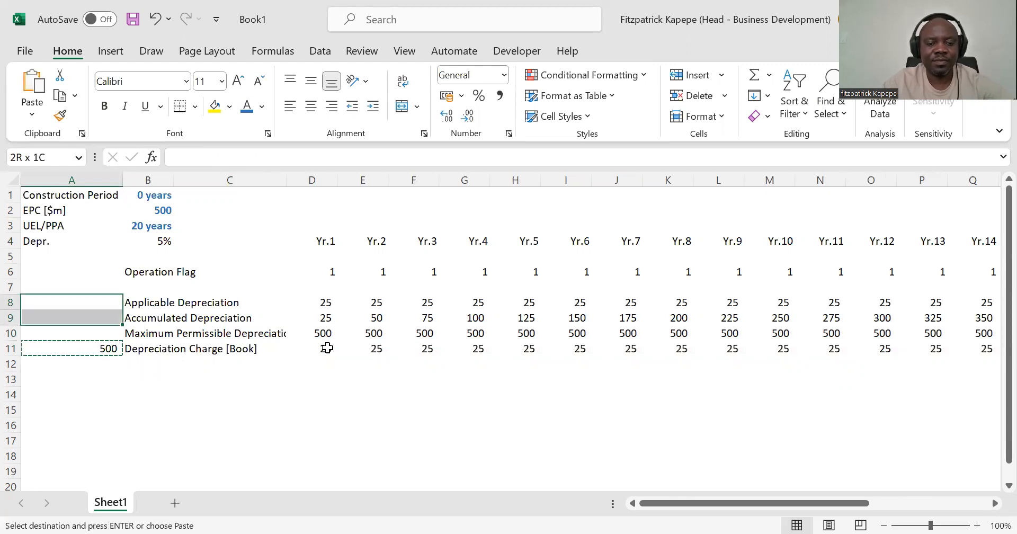
key("ctrl+v")
key("Down")
key("Down")
key("Down")
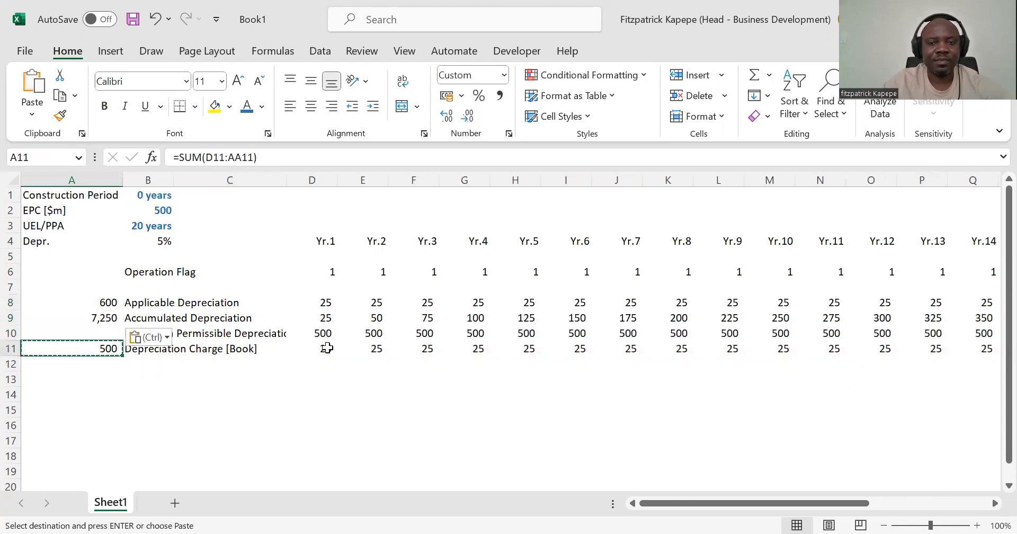
Step: Make the Depreciation Charge [Book] values in D11:AA11 bold and add thin top and bottom borders
left_click(327, 347)
key("Right")
key("Right")
key("Right")
key("Right")
key("Left")
key("Left")
key("Left")
key("Left")
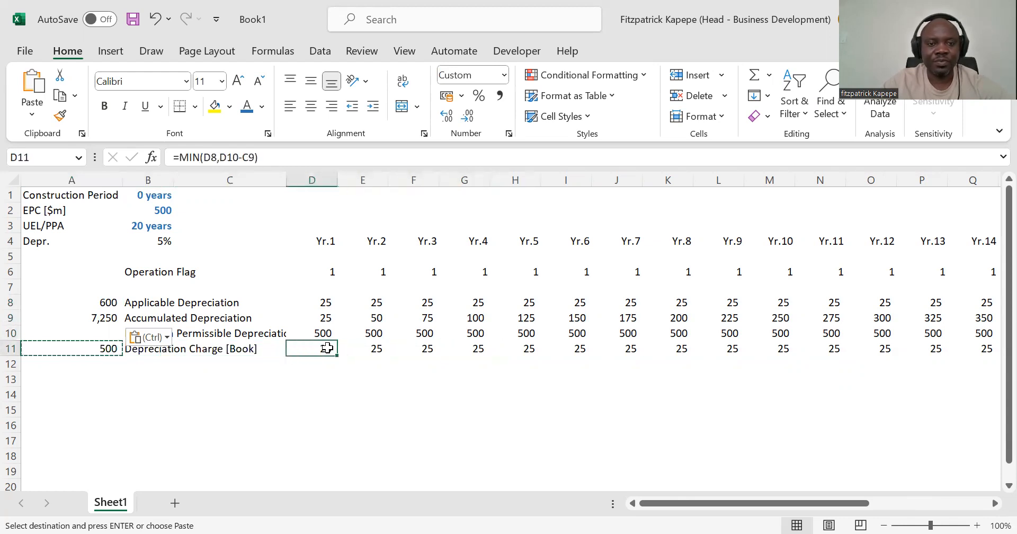
key("ctrl+shift+Right")
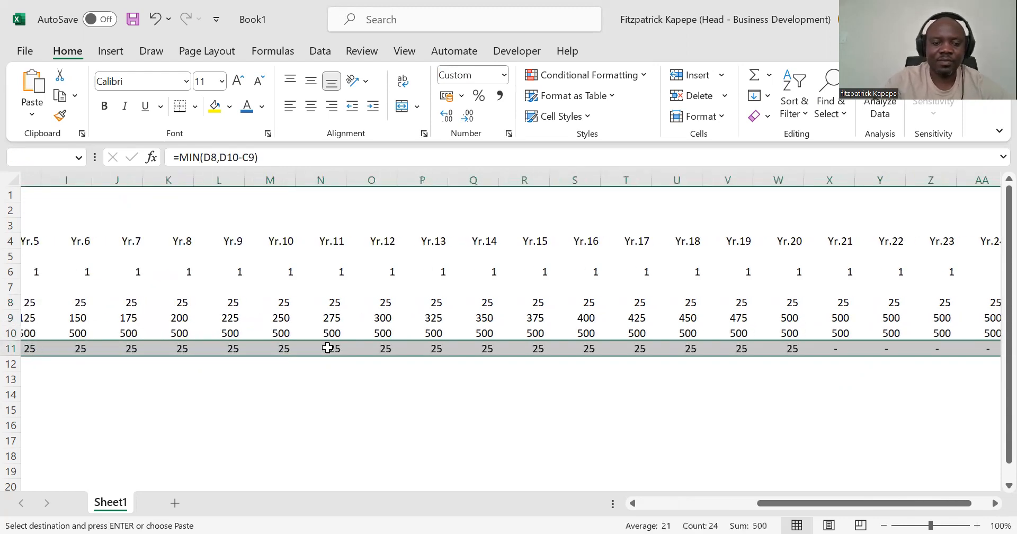
key("Return")
key("ctrl+1")
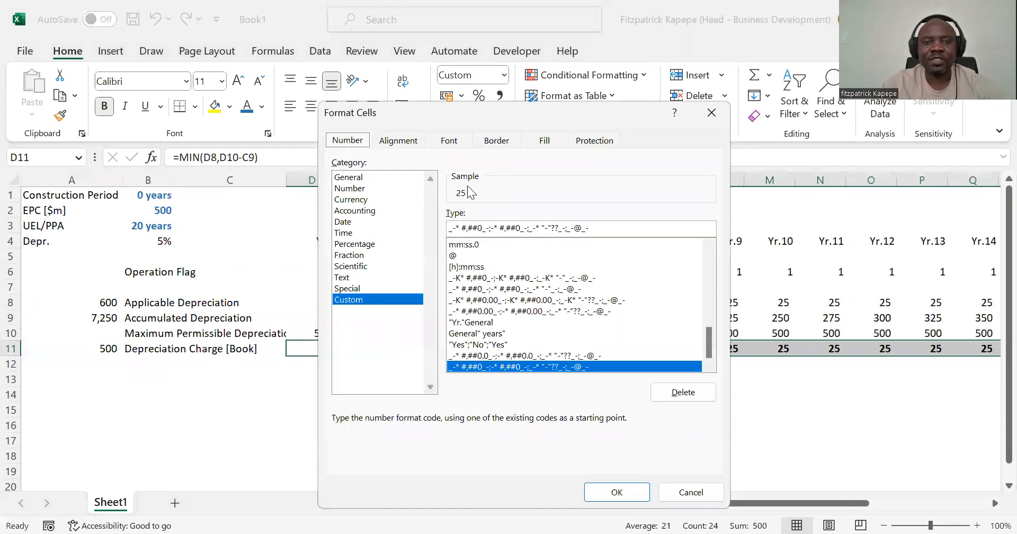
left_click(497, 140)
left_click(532, 321)
left_click(536, 254)
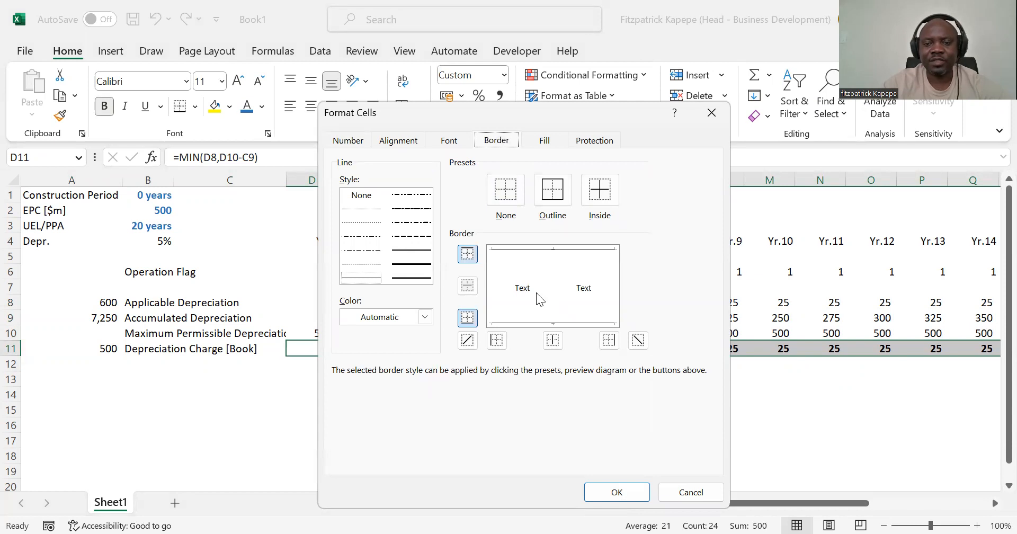
left_click(617, 492)
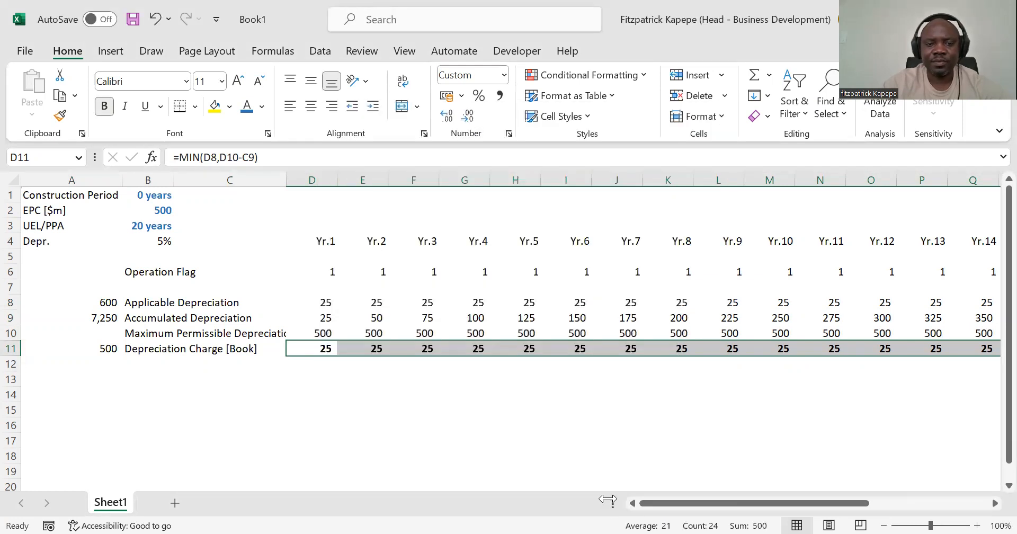
left_click(249, 392)
left_click(102, 351)
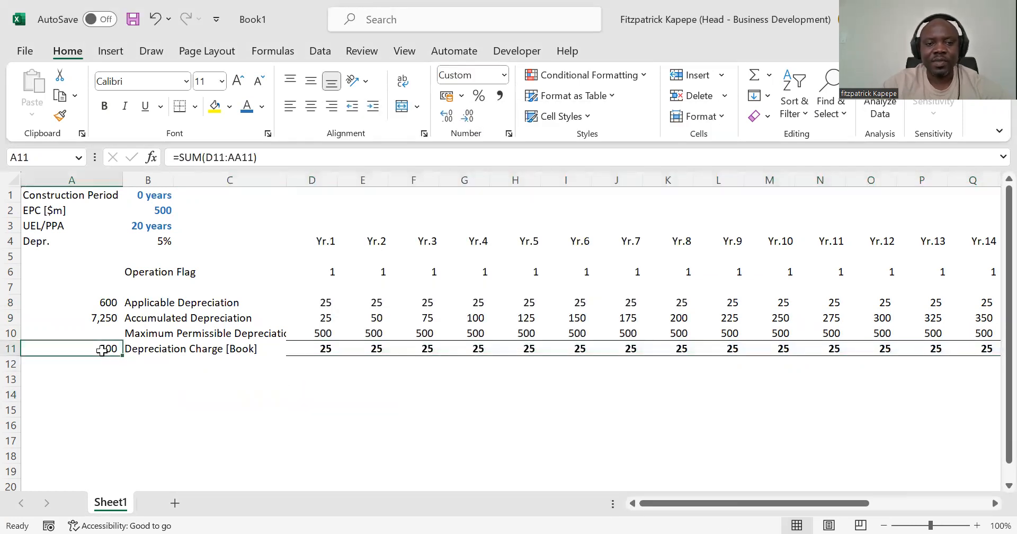
Step: Set the Construction Period in B1 to 2 years and review the Depreciation Charge [Book] row from Yr.3 onward
left_click(125, 227)
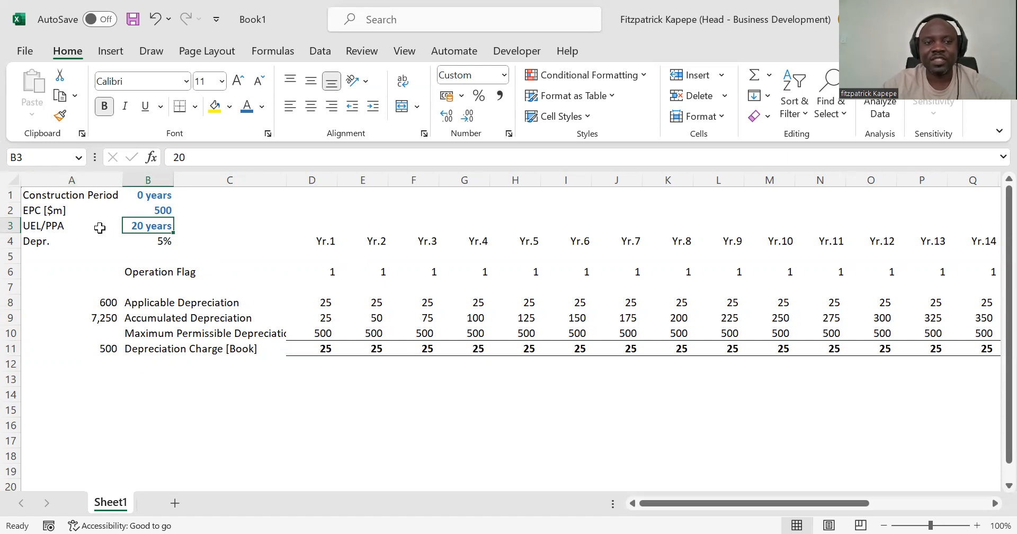
left_click(151, 197)
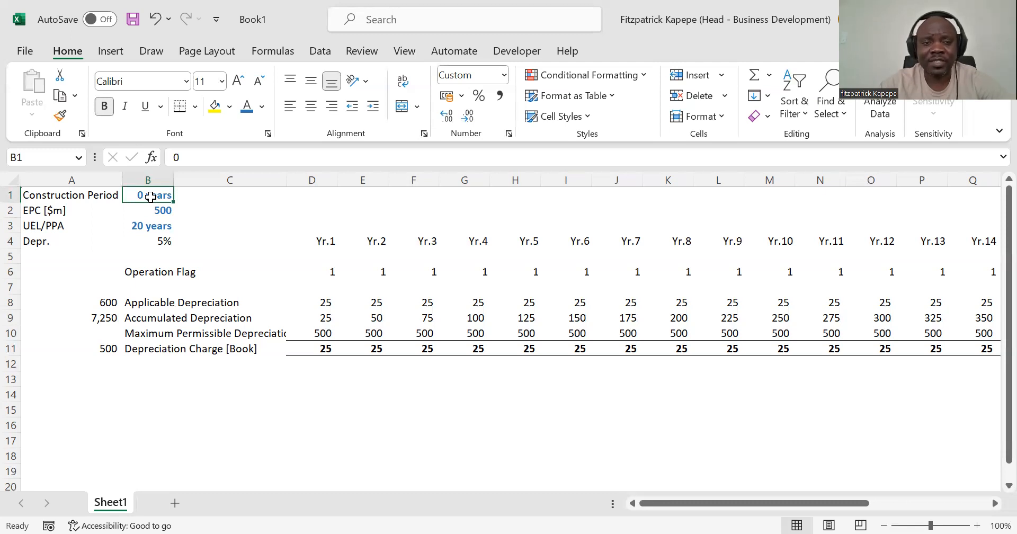
type("2")
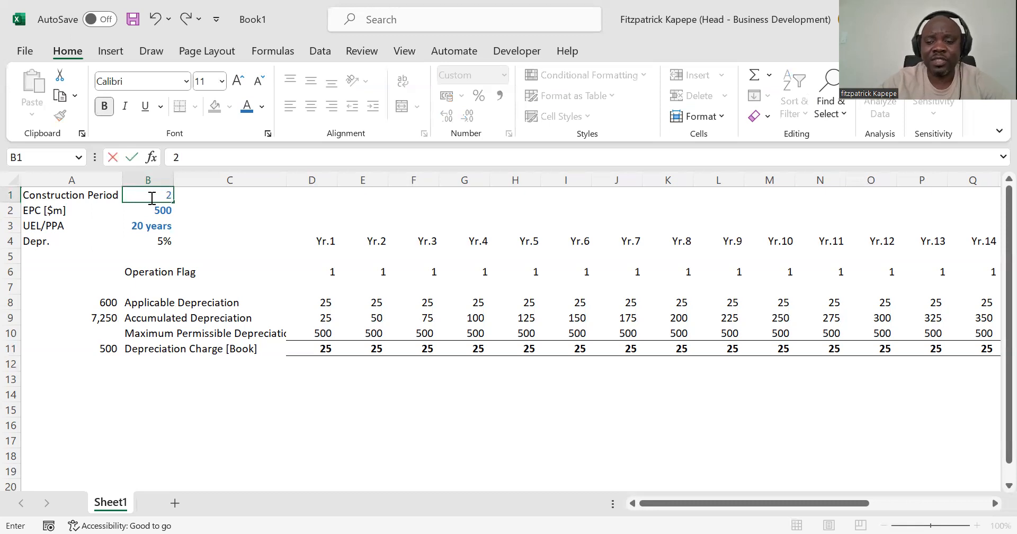
key("Return")
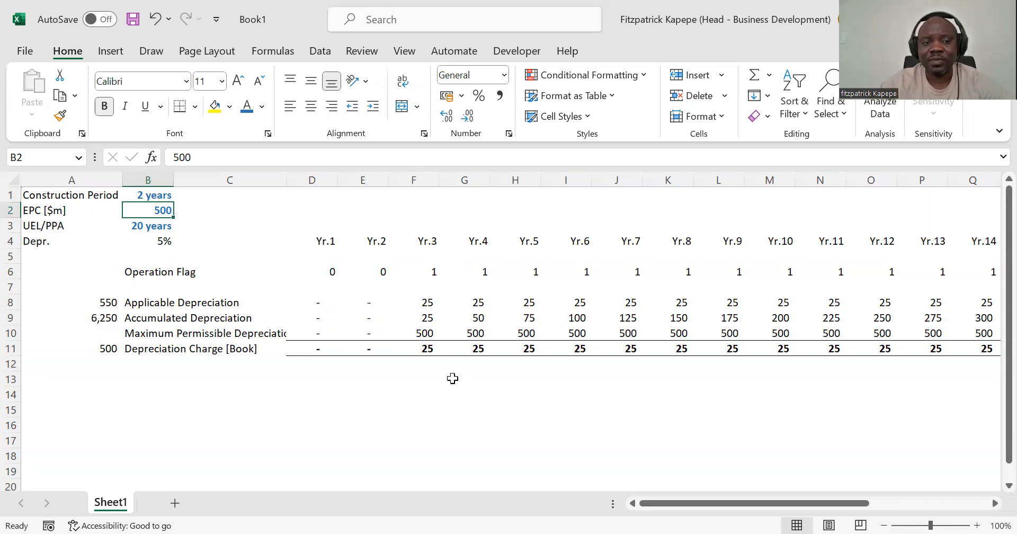
left_click(415, 348)
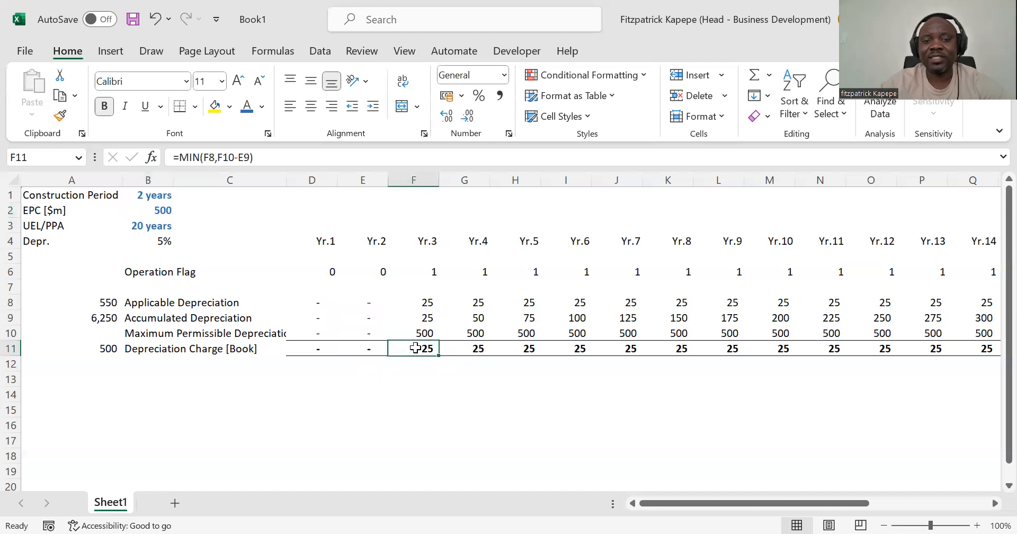
key("Right")
key("Right")
key("Right")
key("Right")
key("Right")
key("Right")
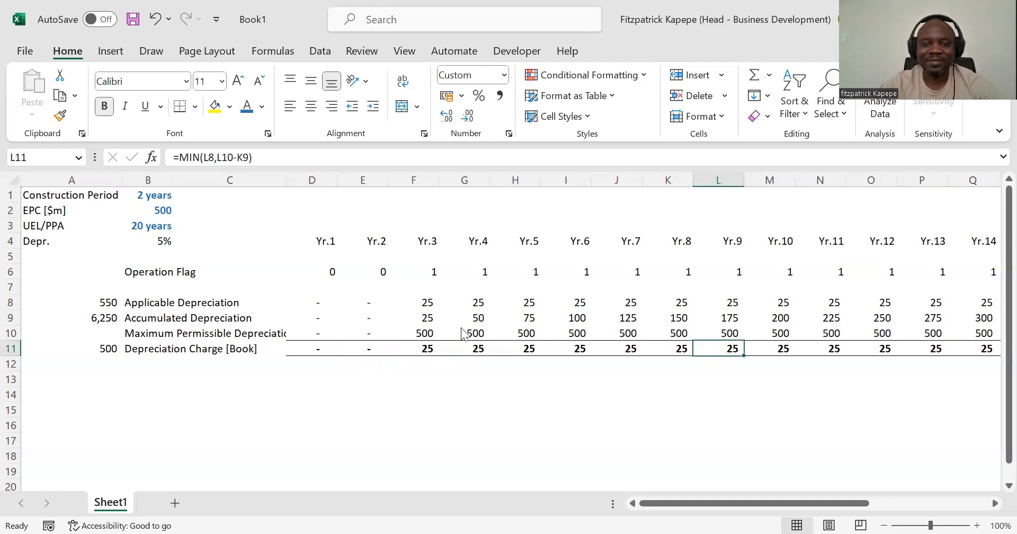
left_click(347, 400)
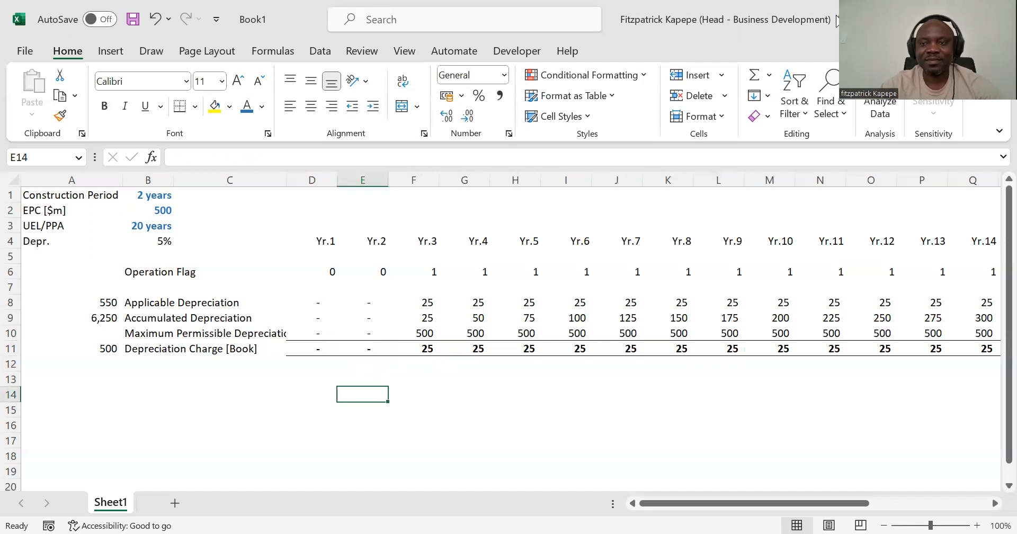